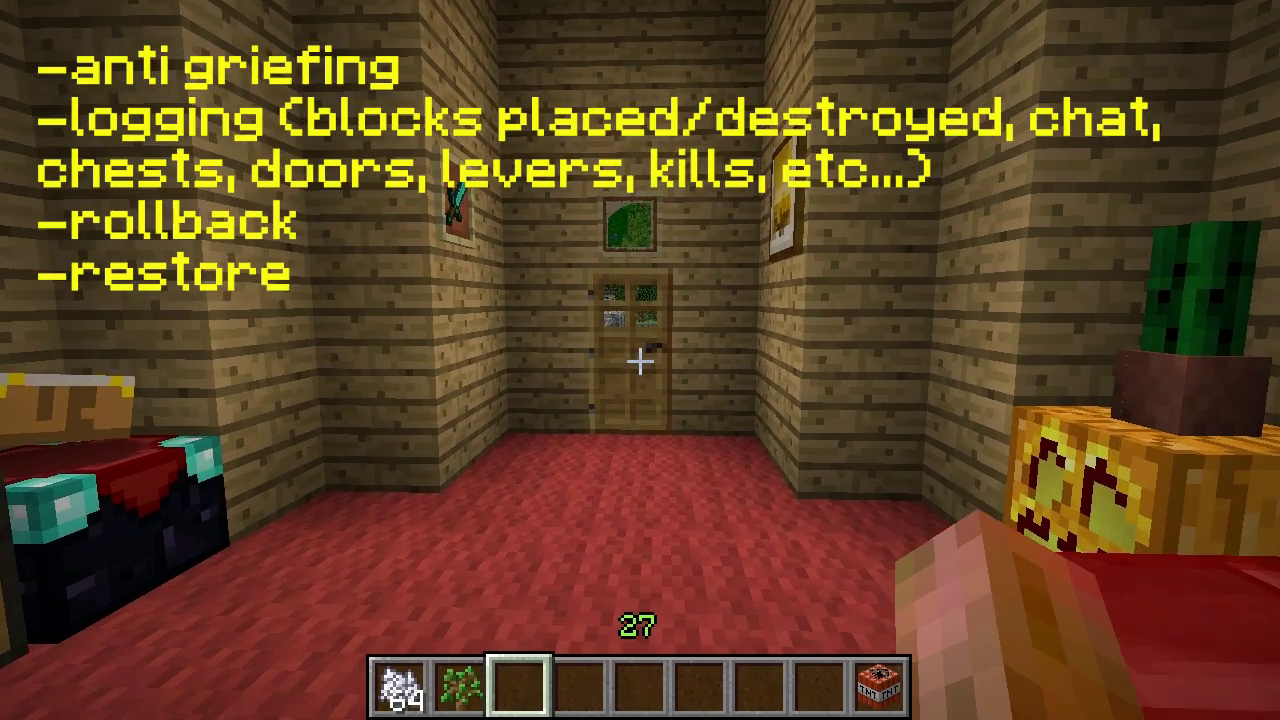
key("w")
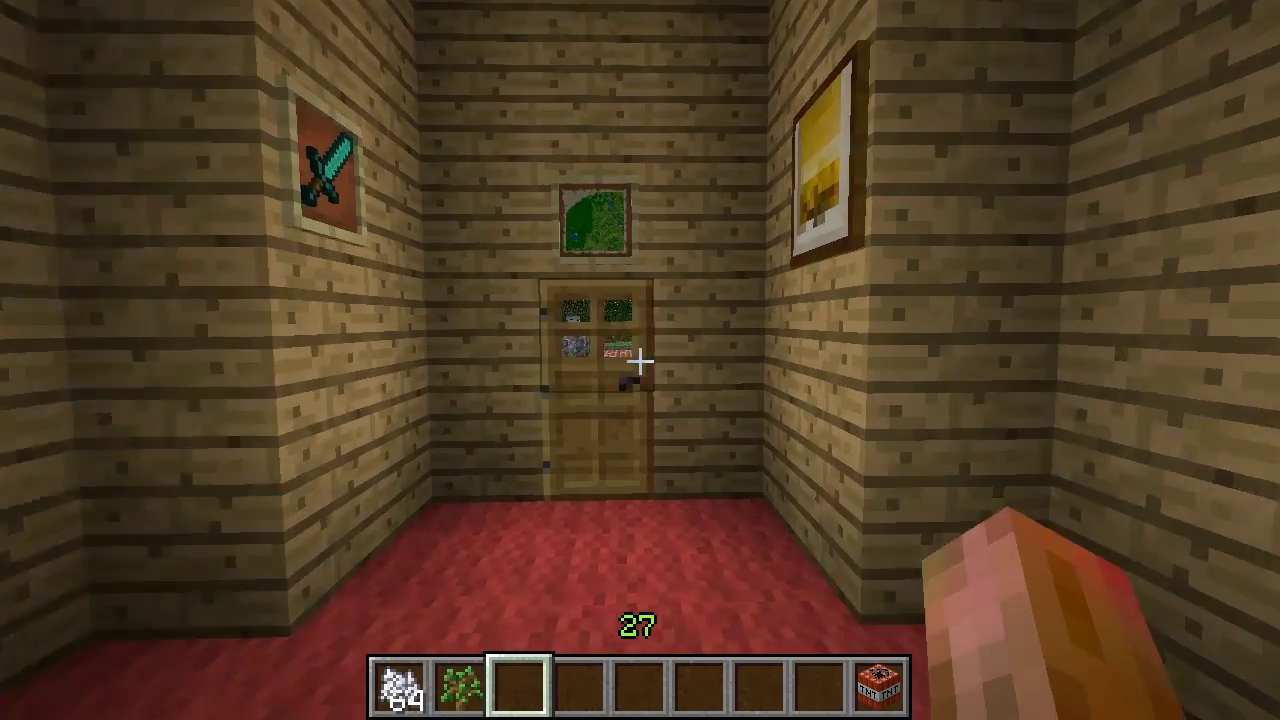
key("s")
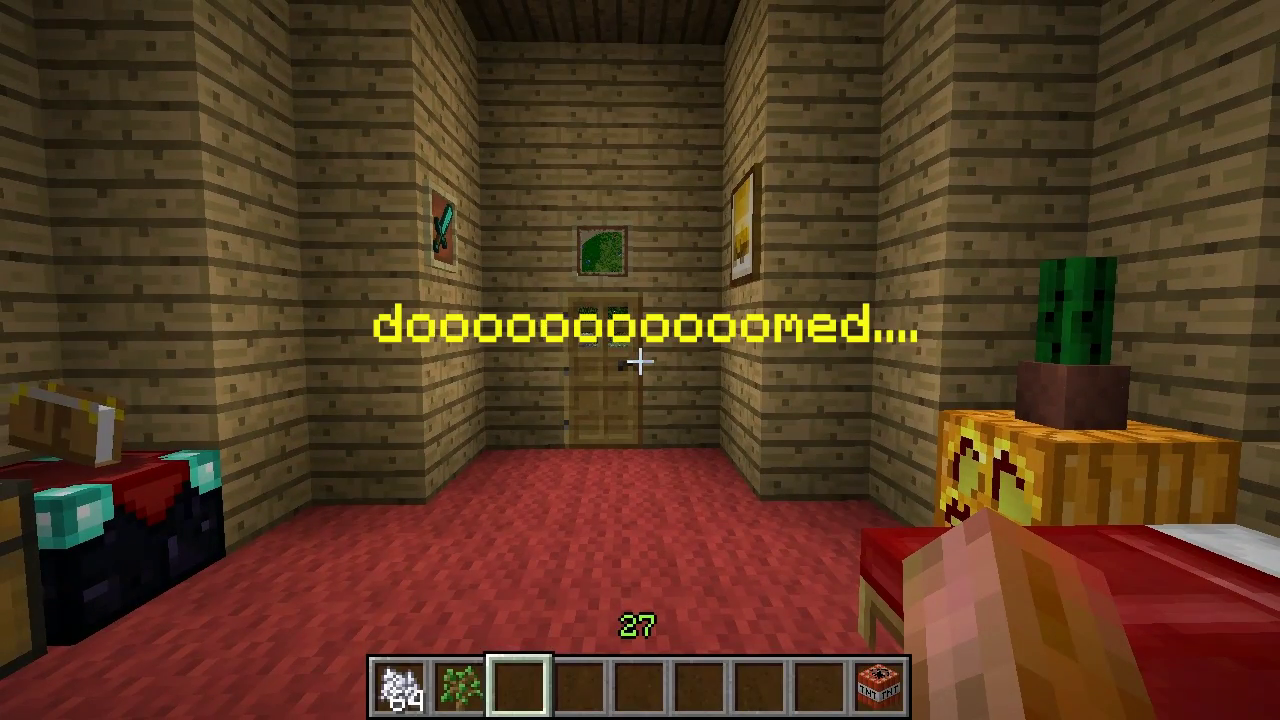
key("w")
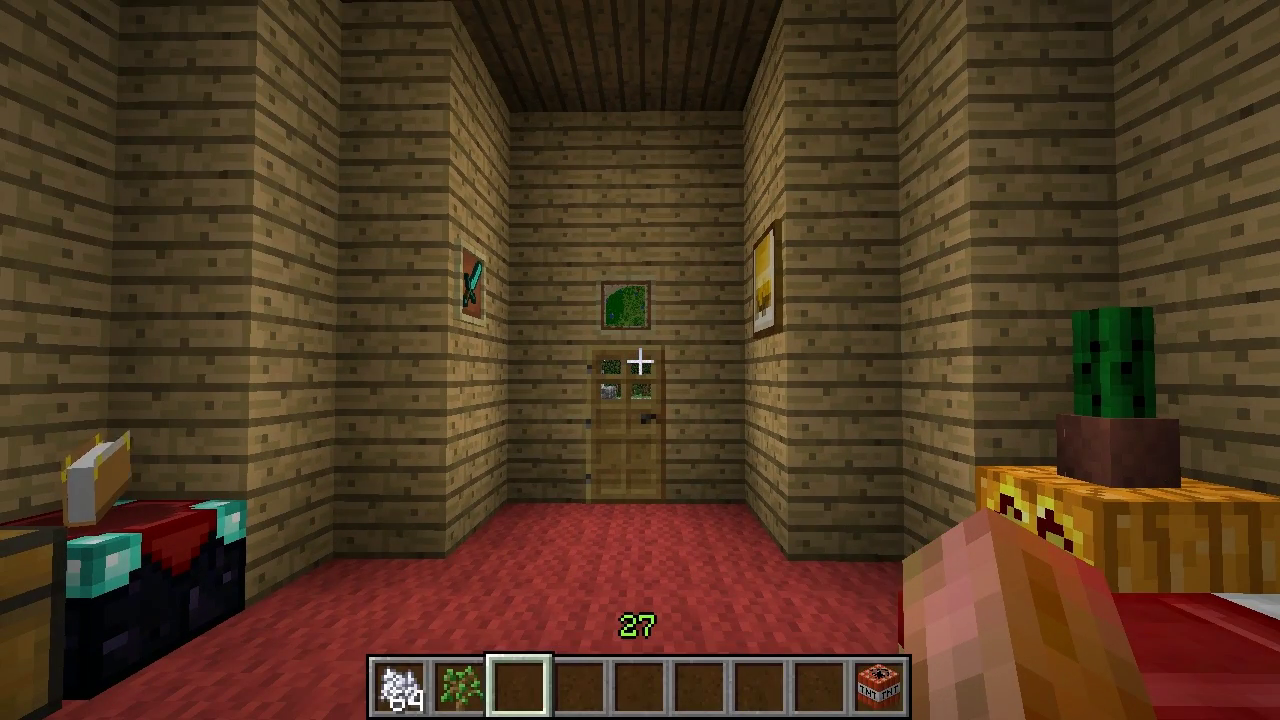
key("w")
key("s")
key("w")
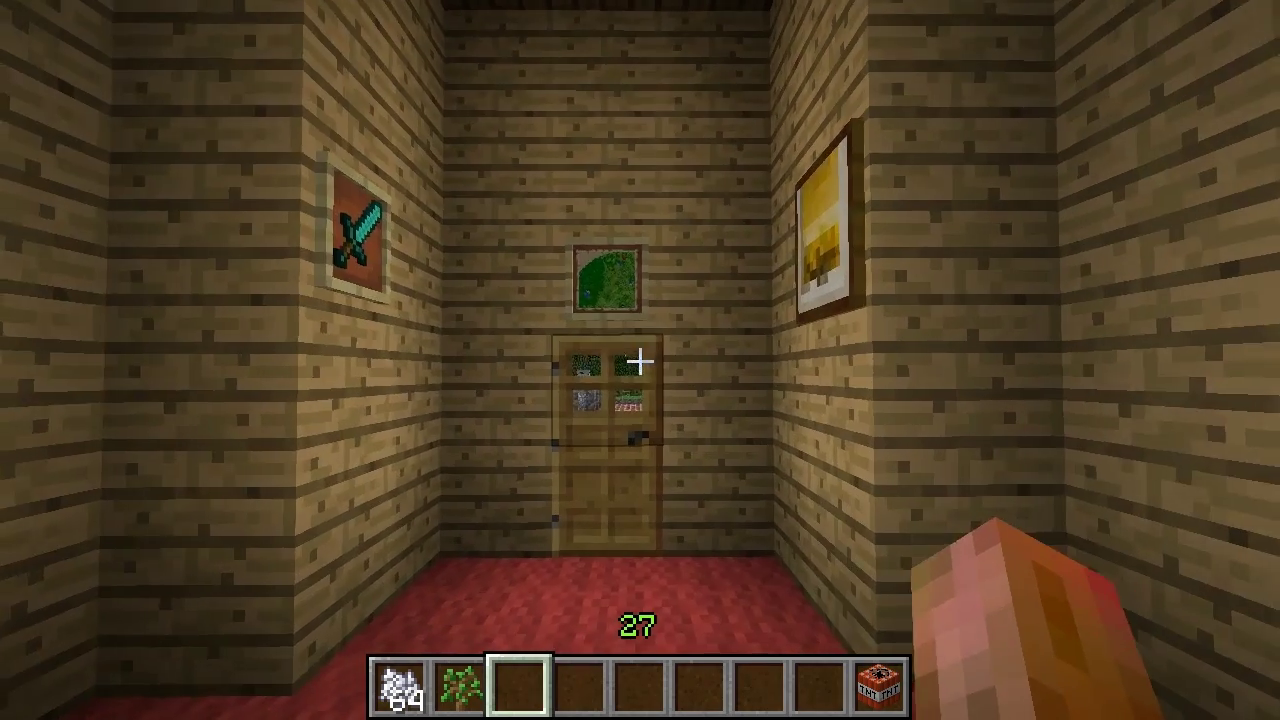
key("s")
key("w")
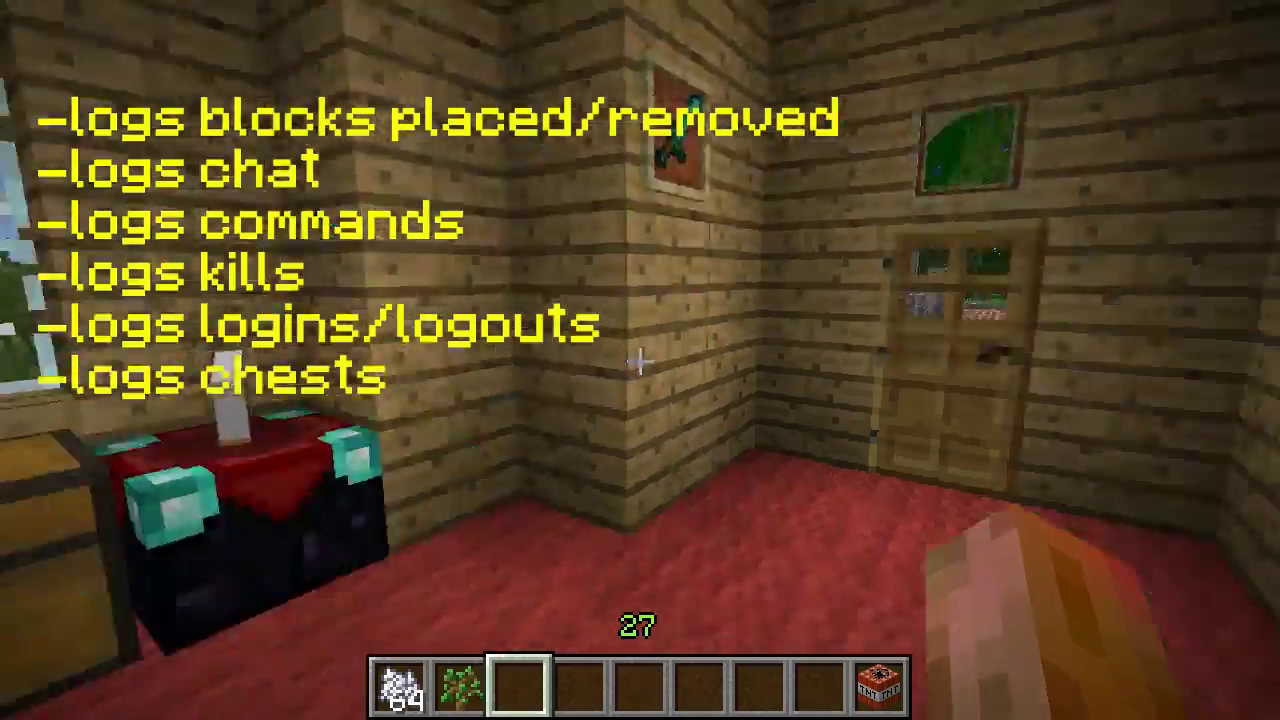
key("w")
key("s")
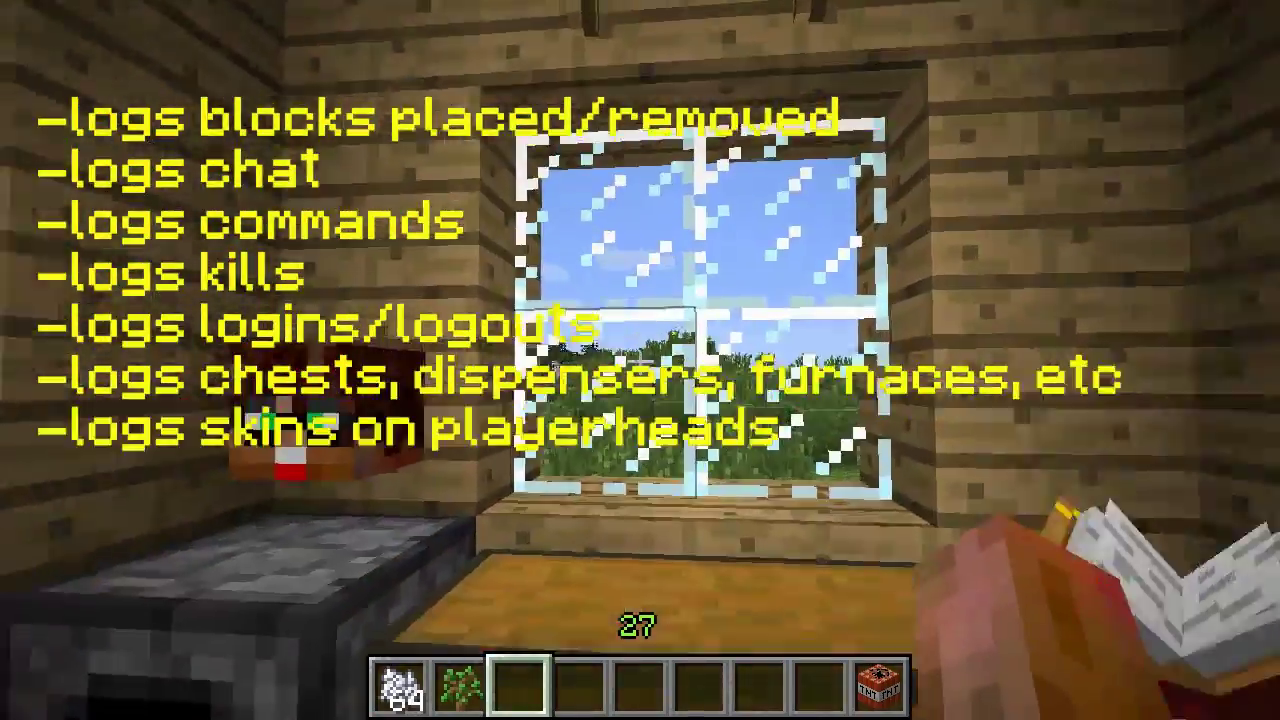
key("s")
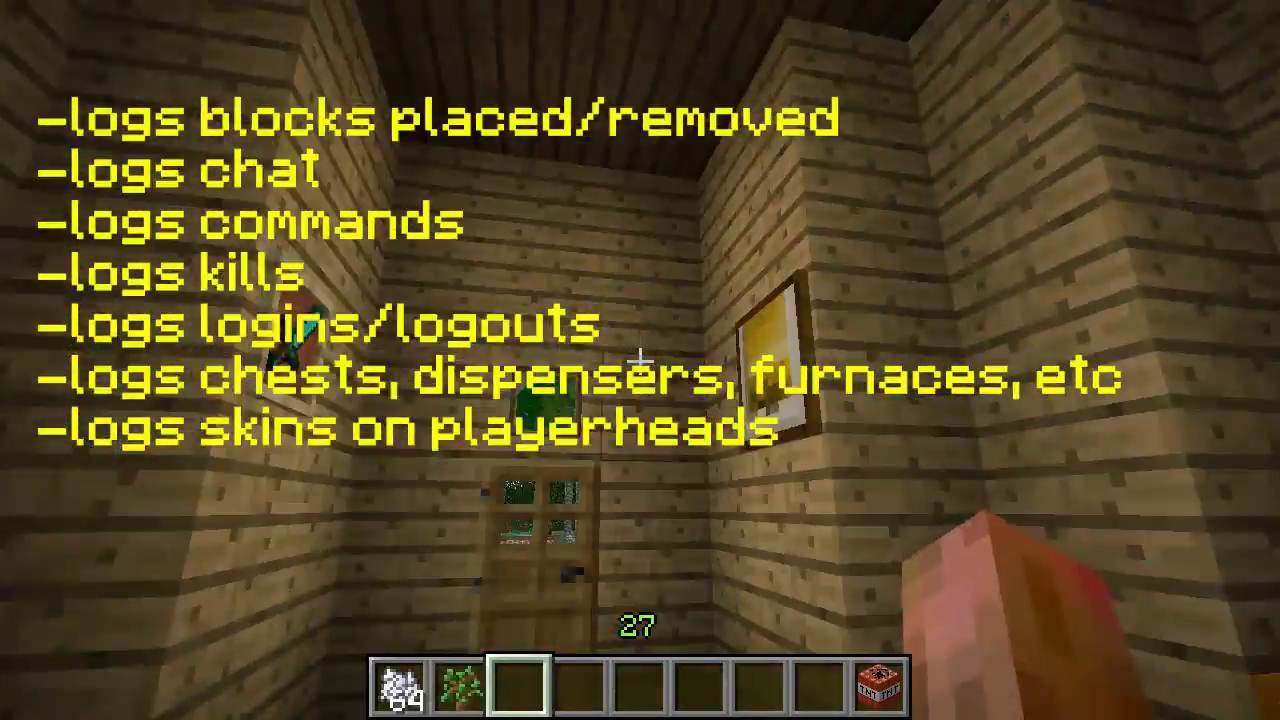
key("w")
key("s")
key("w")
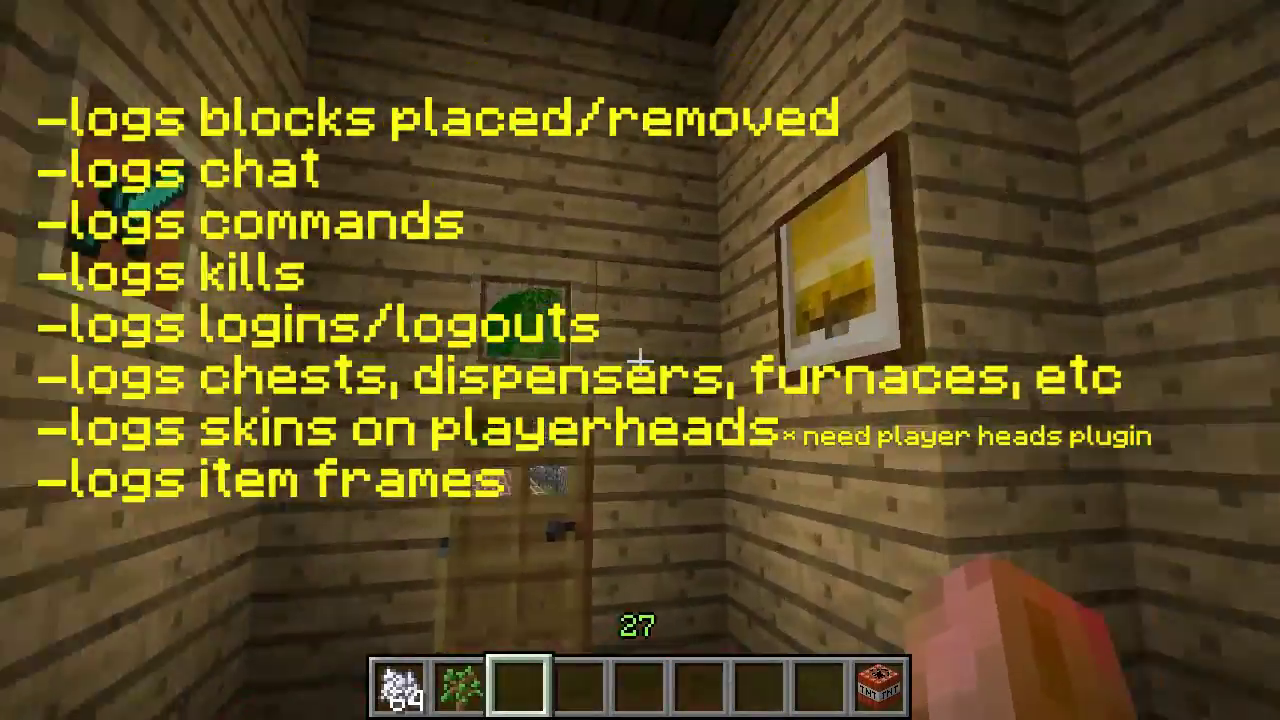
key("s")
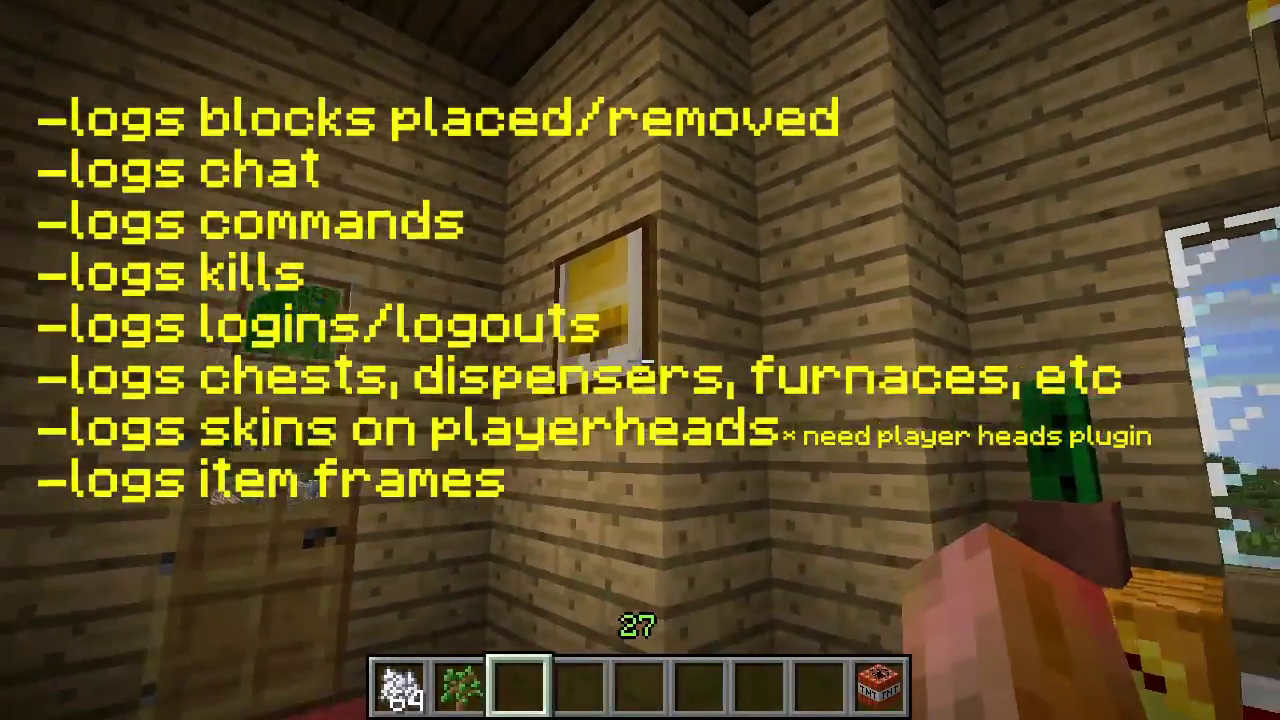
key("w")
key("s")
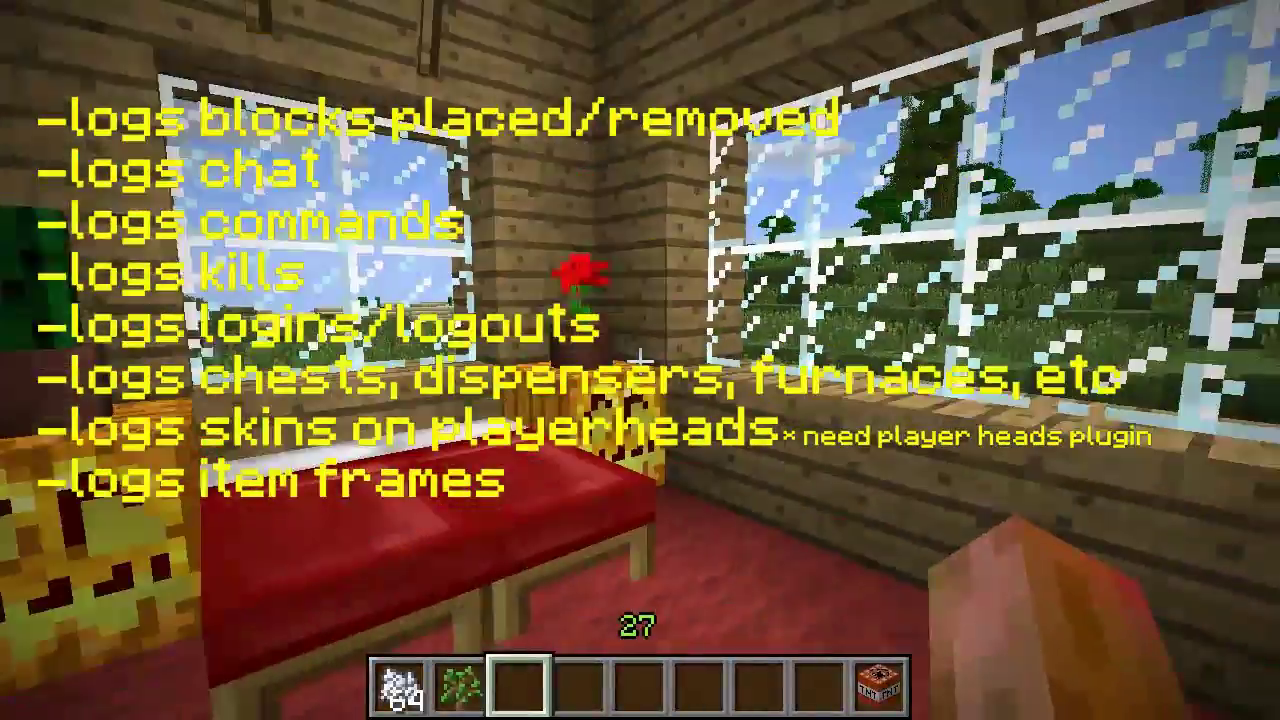
key("w")
key("w")
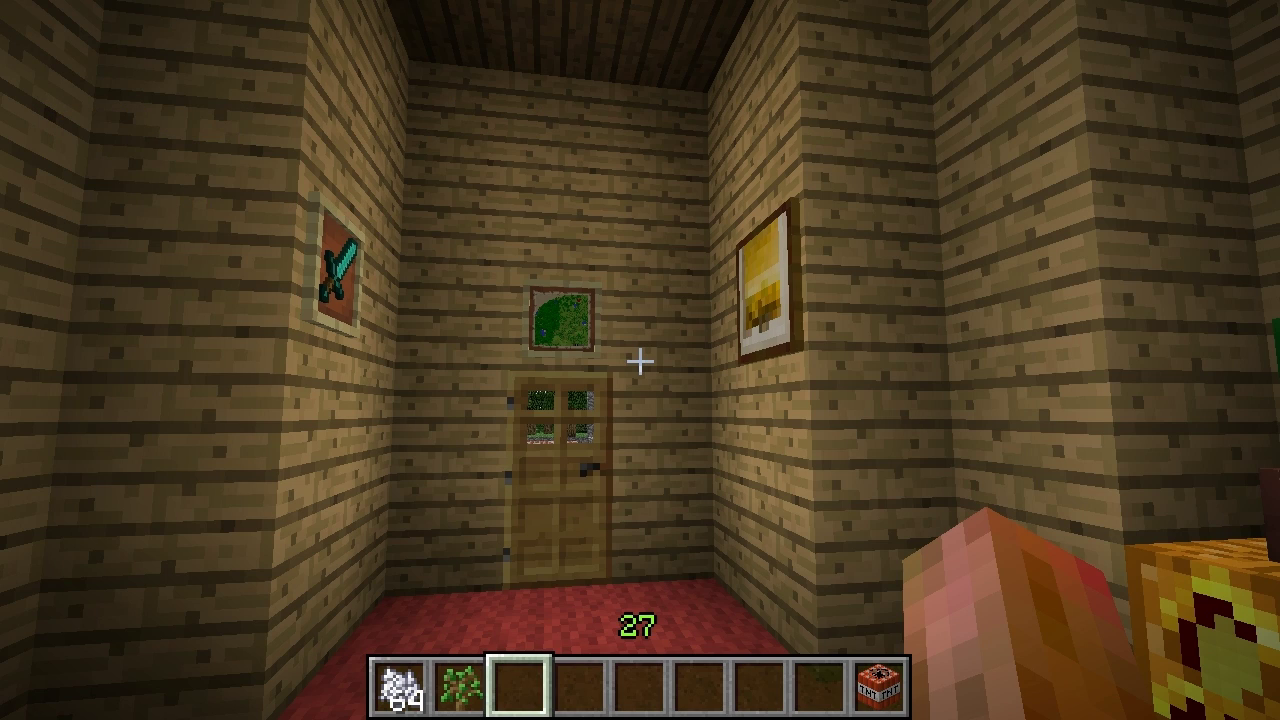
key("s")
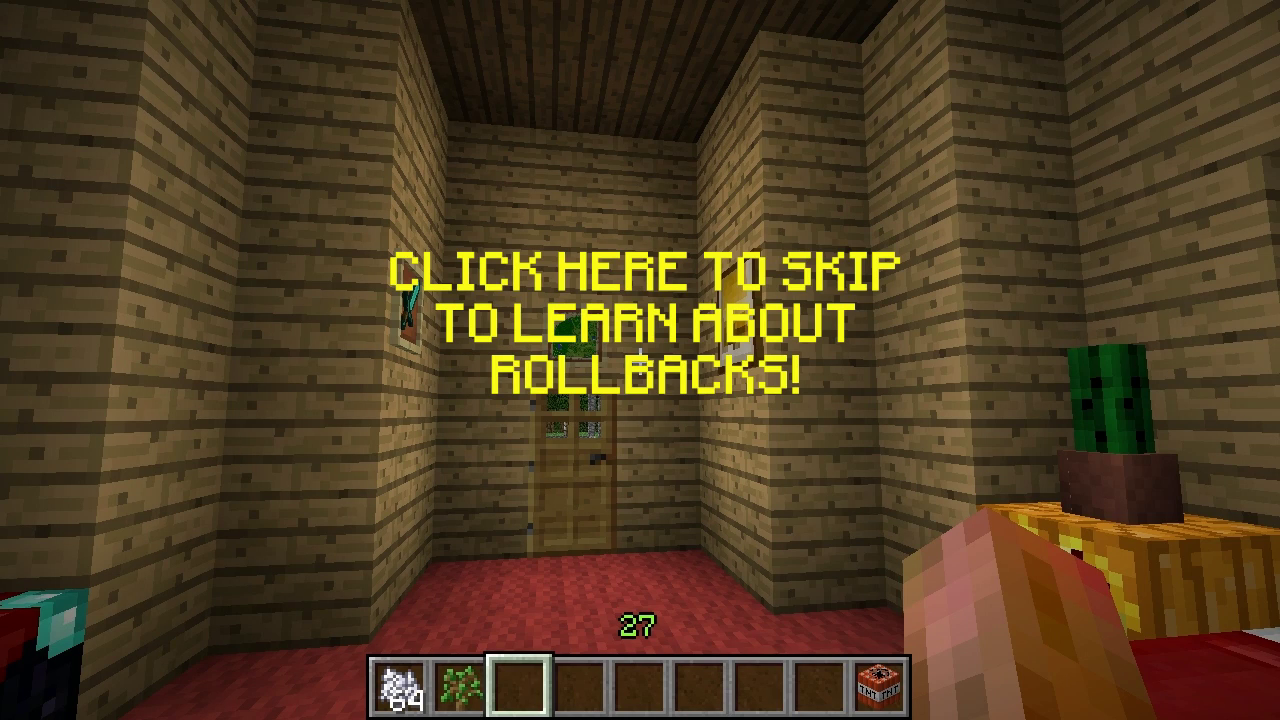
key("s")
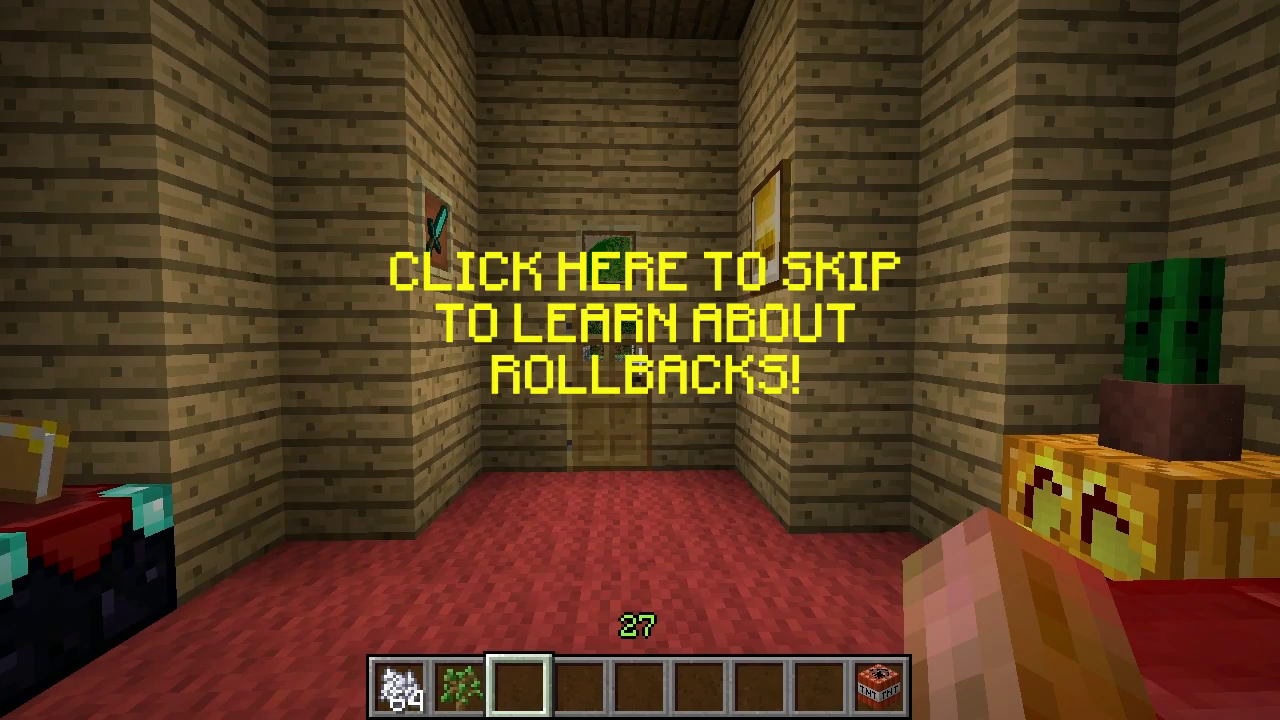
key("w")
key("s")
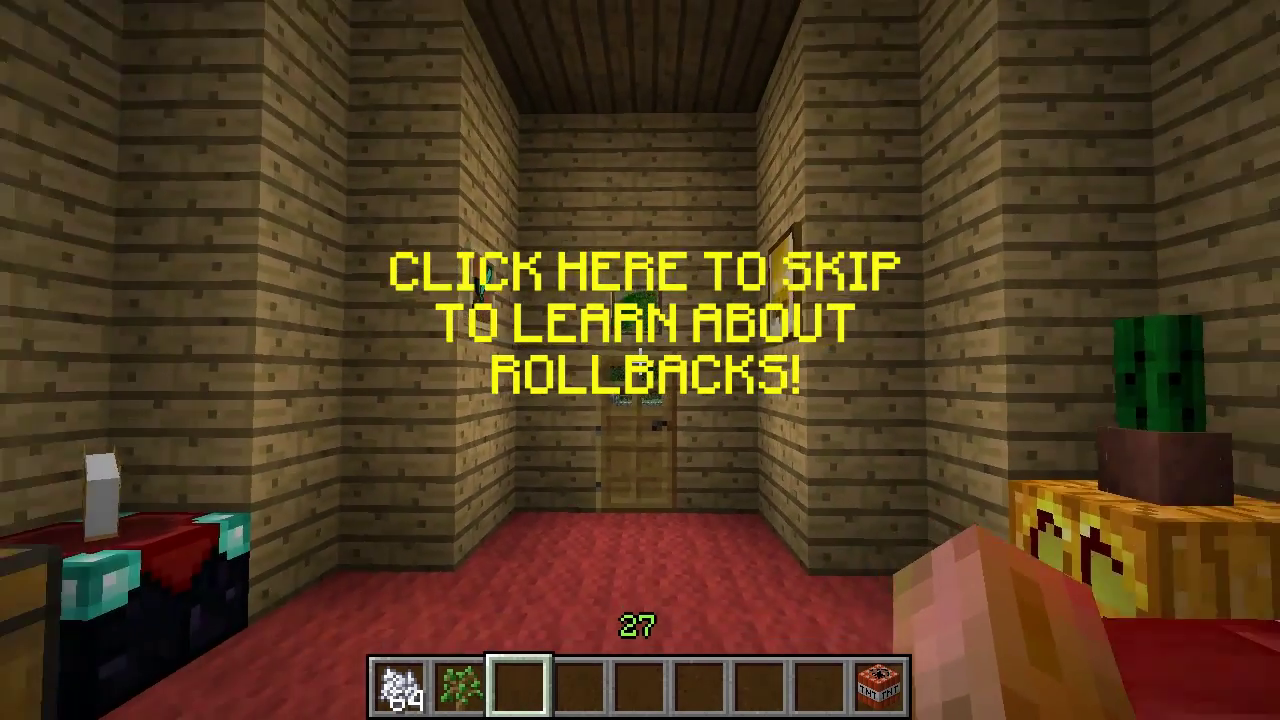
key("w")
Turn on the CoreProtect inspector with the full command /coreprotect inspect.
type("/co")
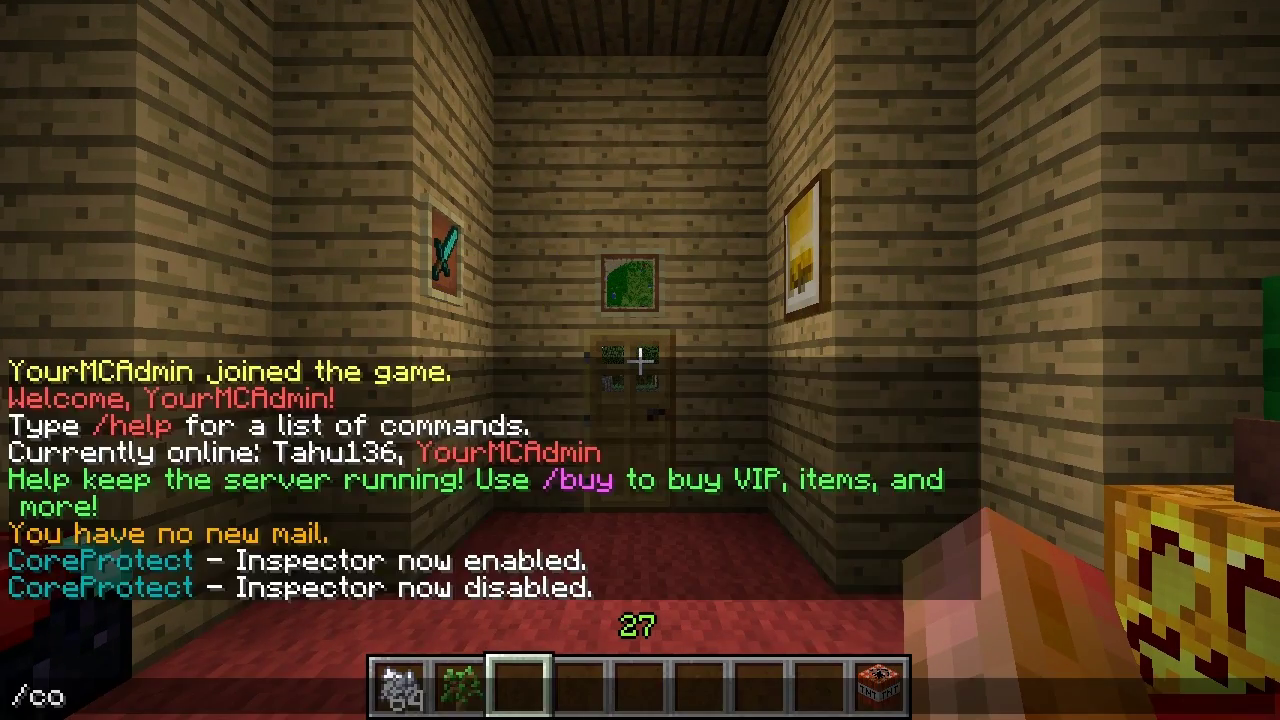
type("reprotect ")
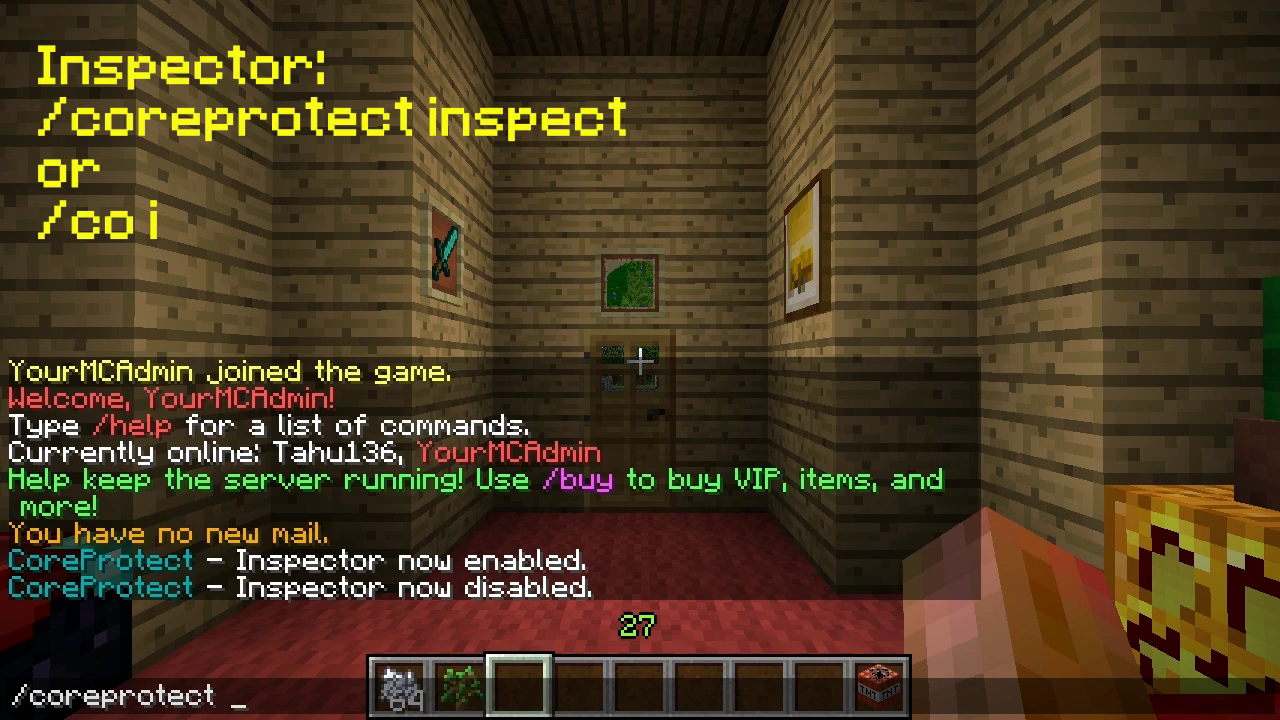
type("inspect")
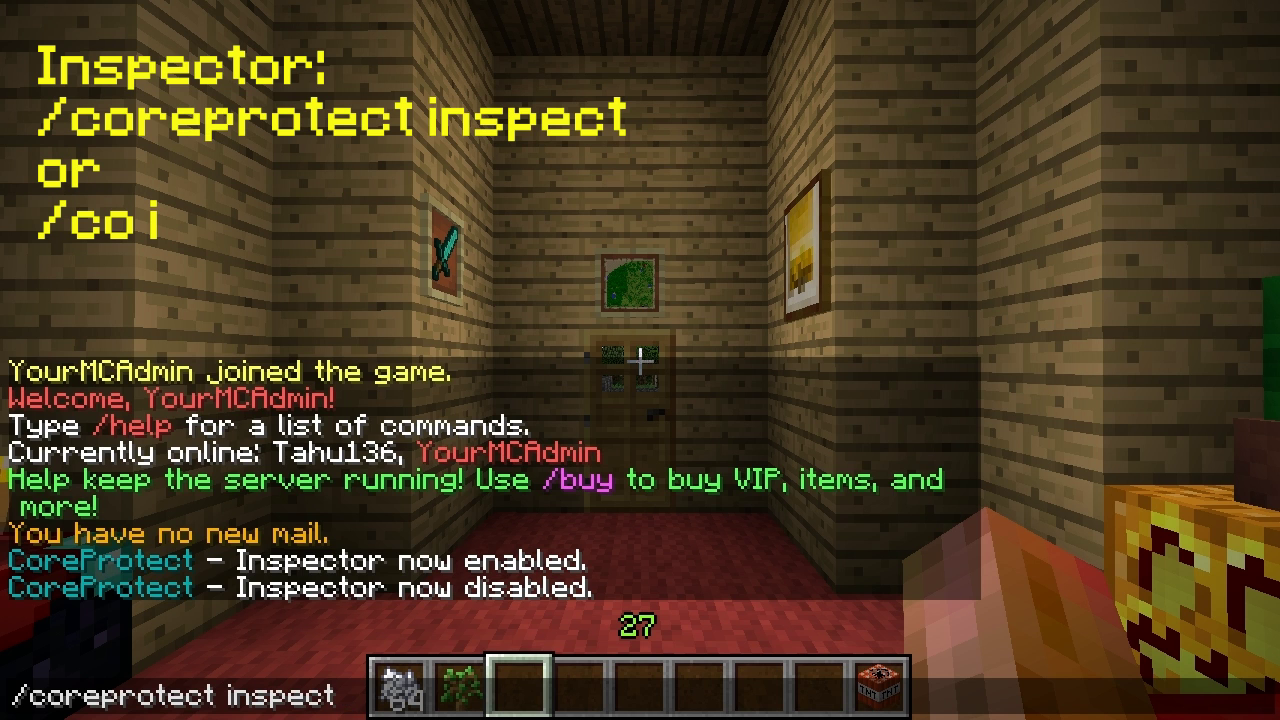
key("Return")
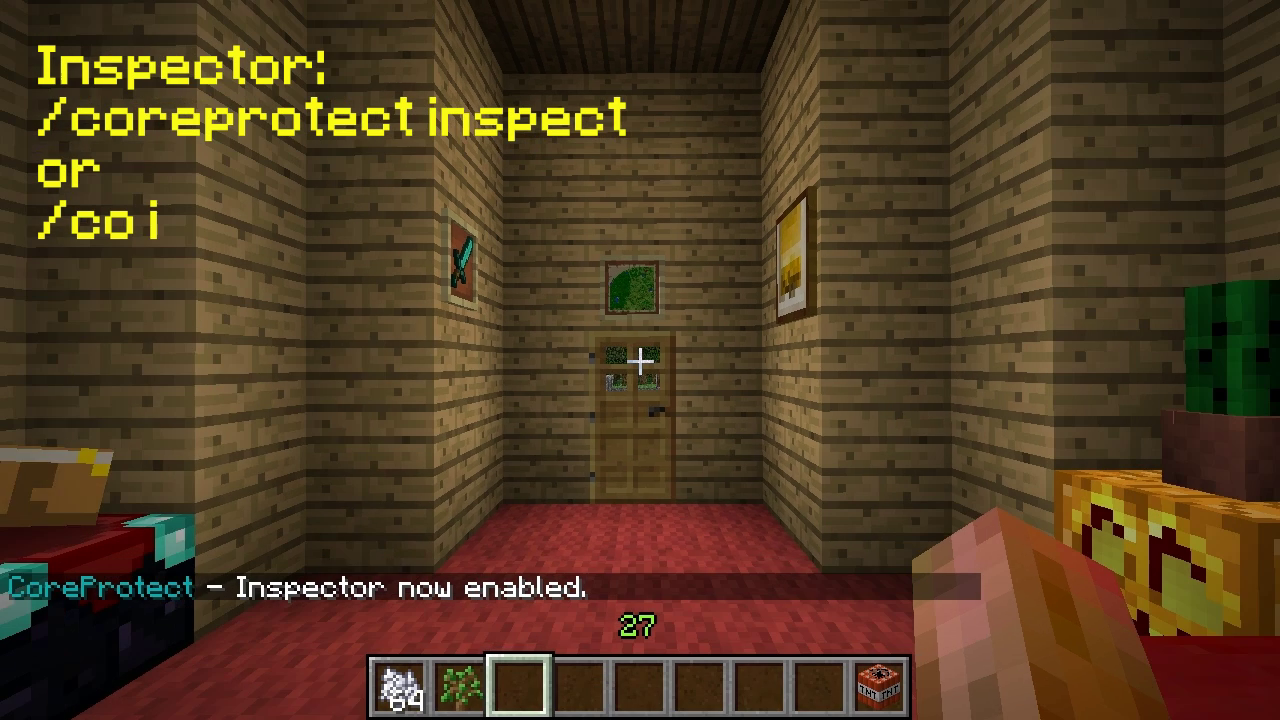
Toggle the inspector off and back on by running the short command /co i twice.
type("t/co")
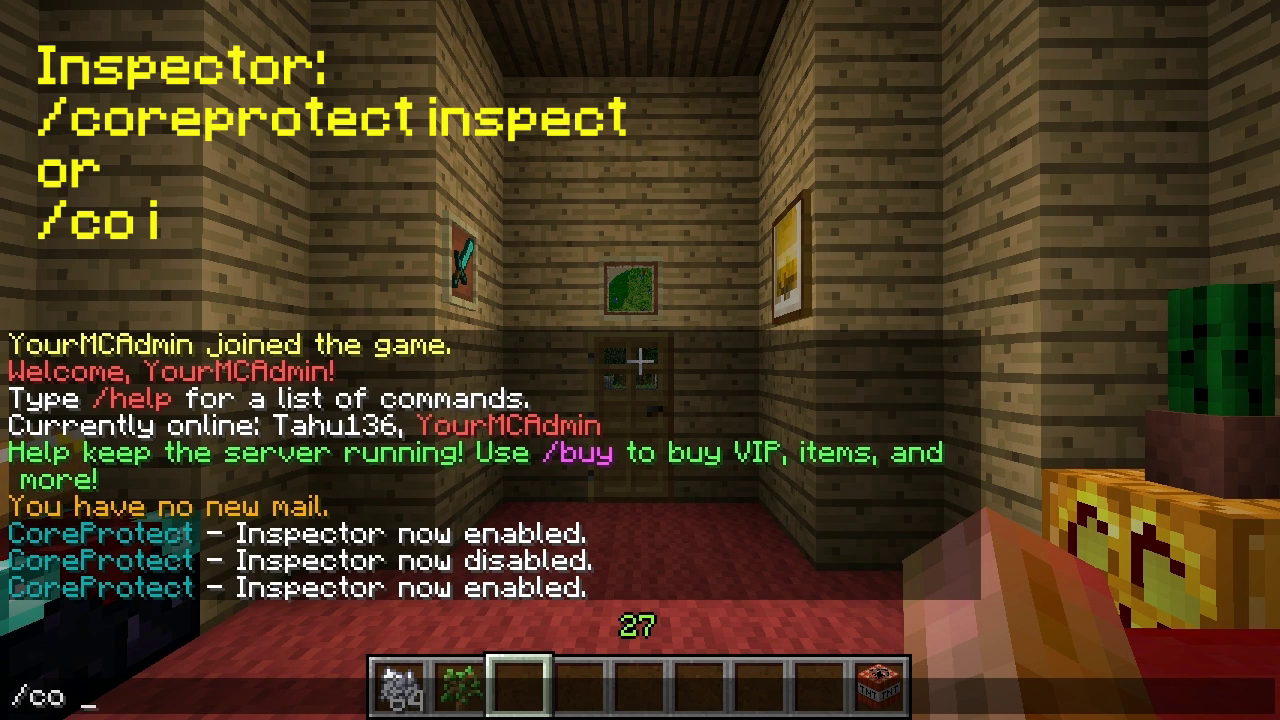
type(" i")
key("Return")
key("slash")
type("co i")
key("Return")
key("t")
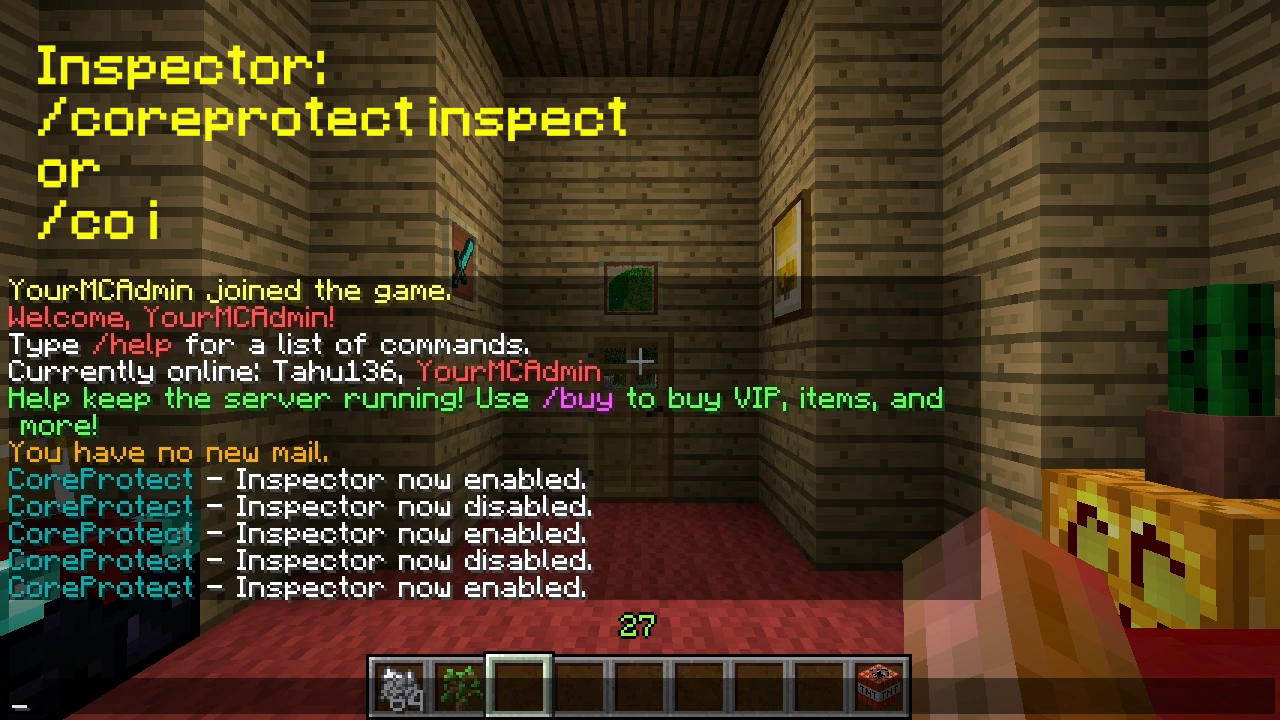
key("Escape")
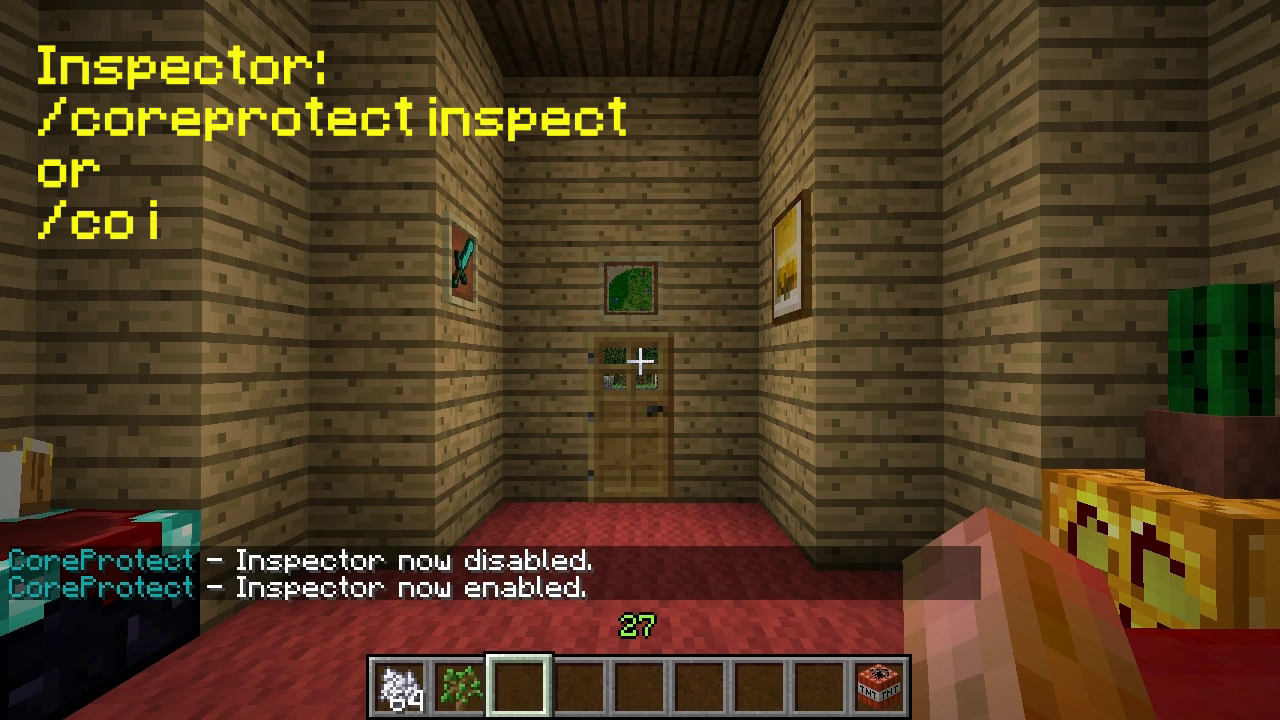
Inspect the block history of three red wool floor blocks in the house near the bed.
key("s")
key("w")
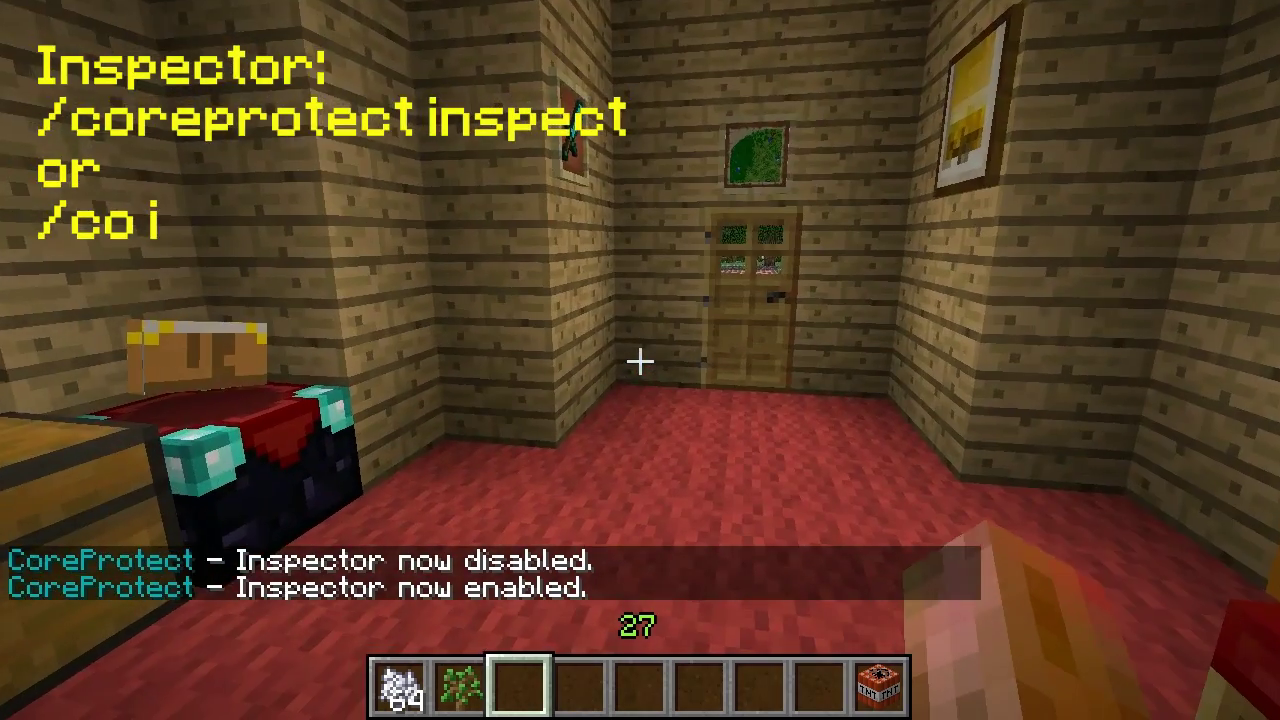
key("w")
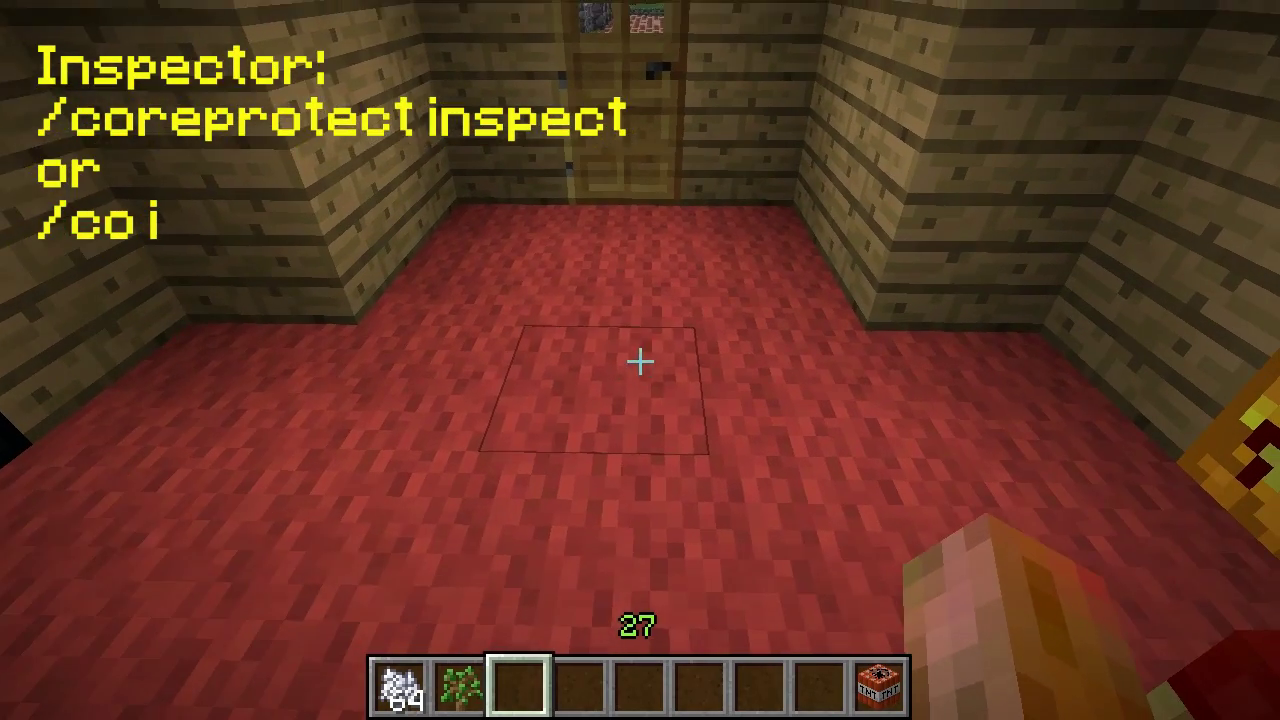
left_click(640, 361)
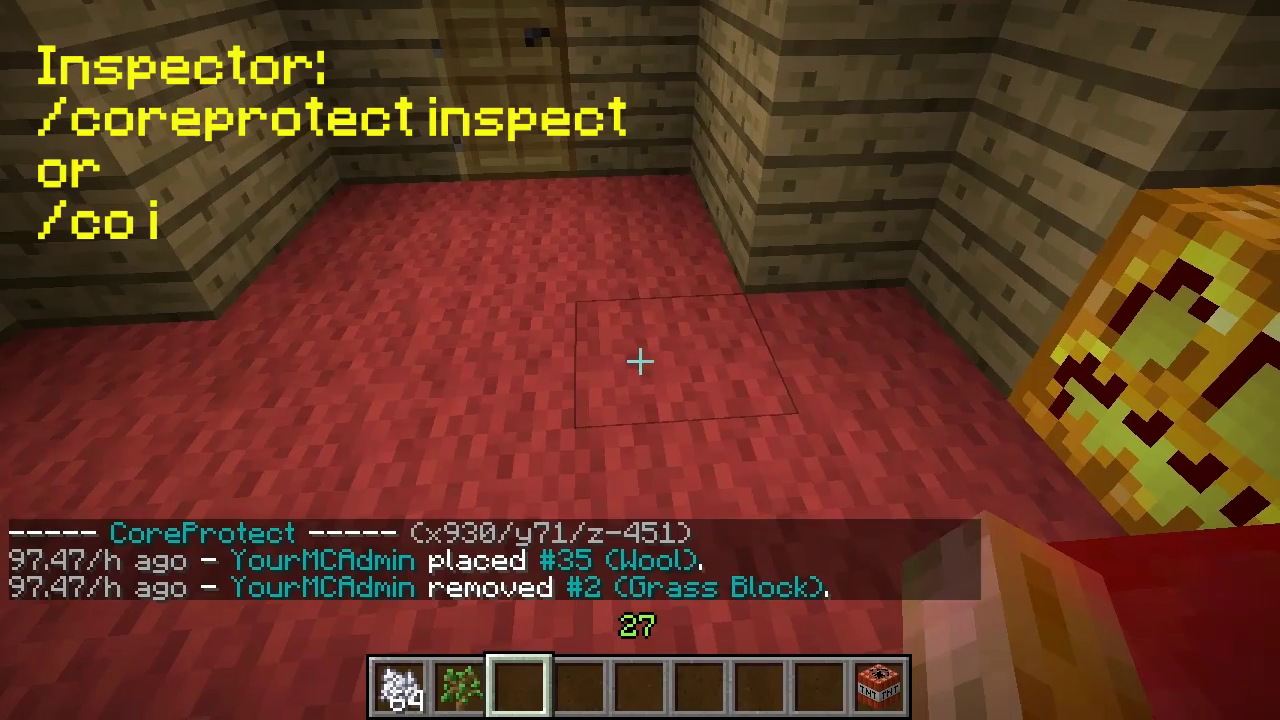
left_click(640, 361)
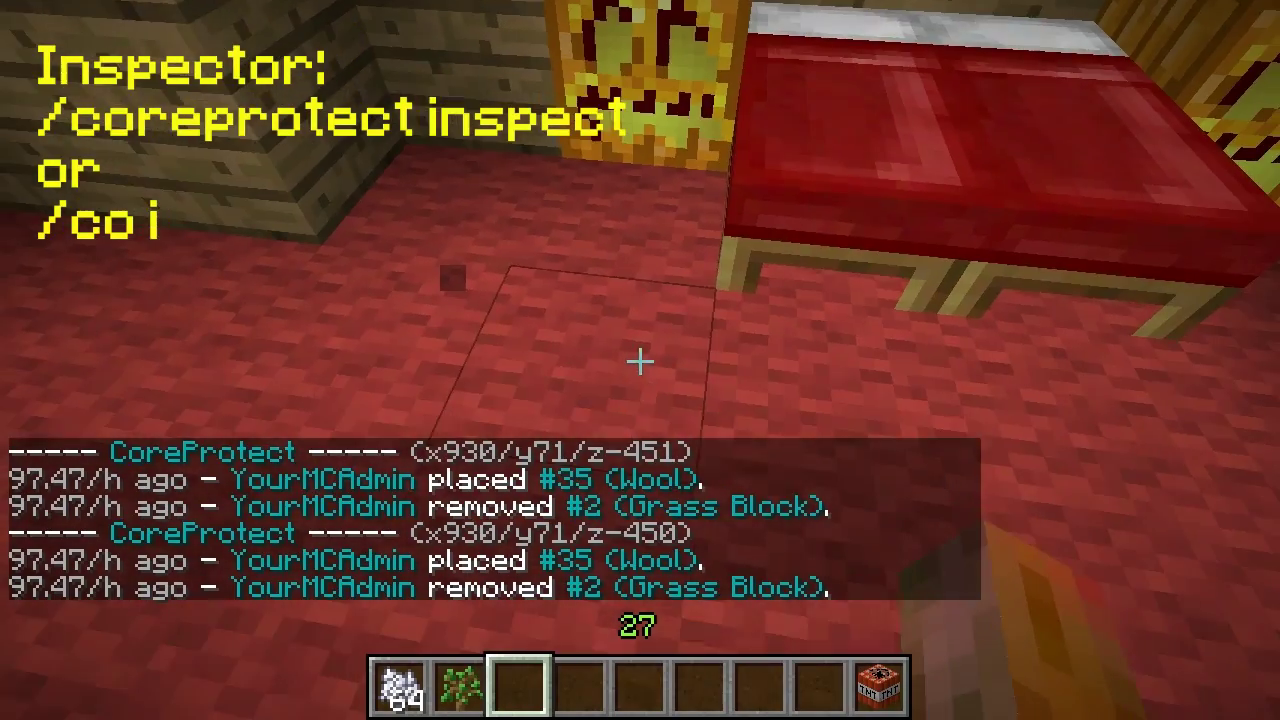
left_click(640, 361)
Select the TNT block and use it to look up removed-block history at several spots just above the wool floor.
scroll(640, 361, "down", 6)
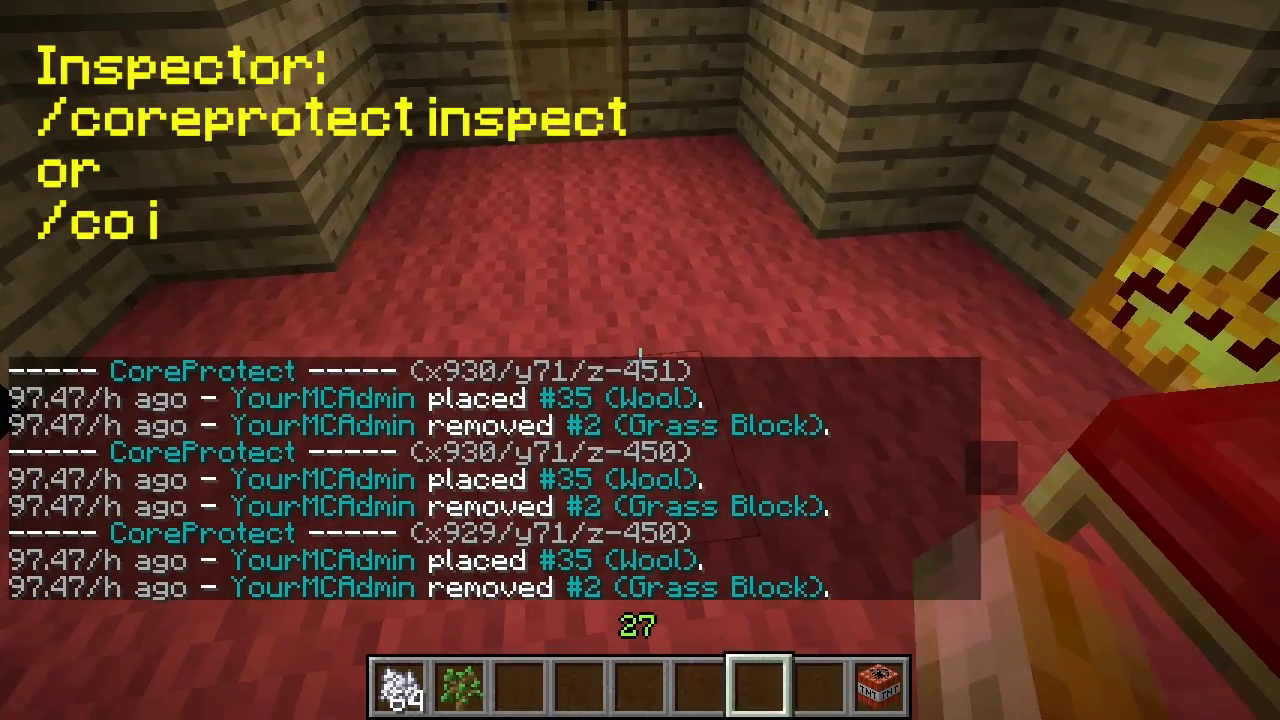
key("s")
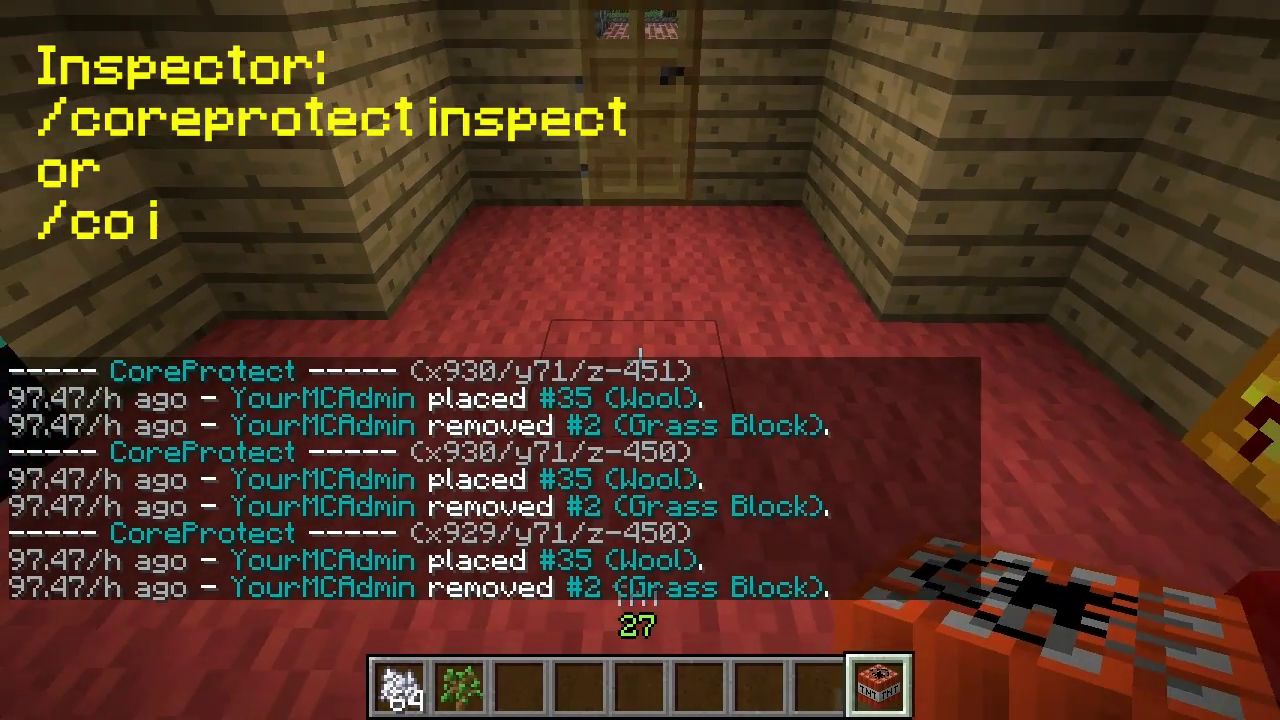
left_click(640, 360)
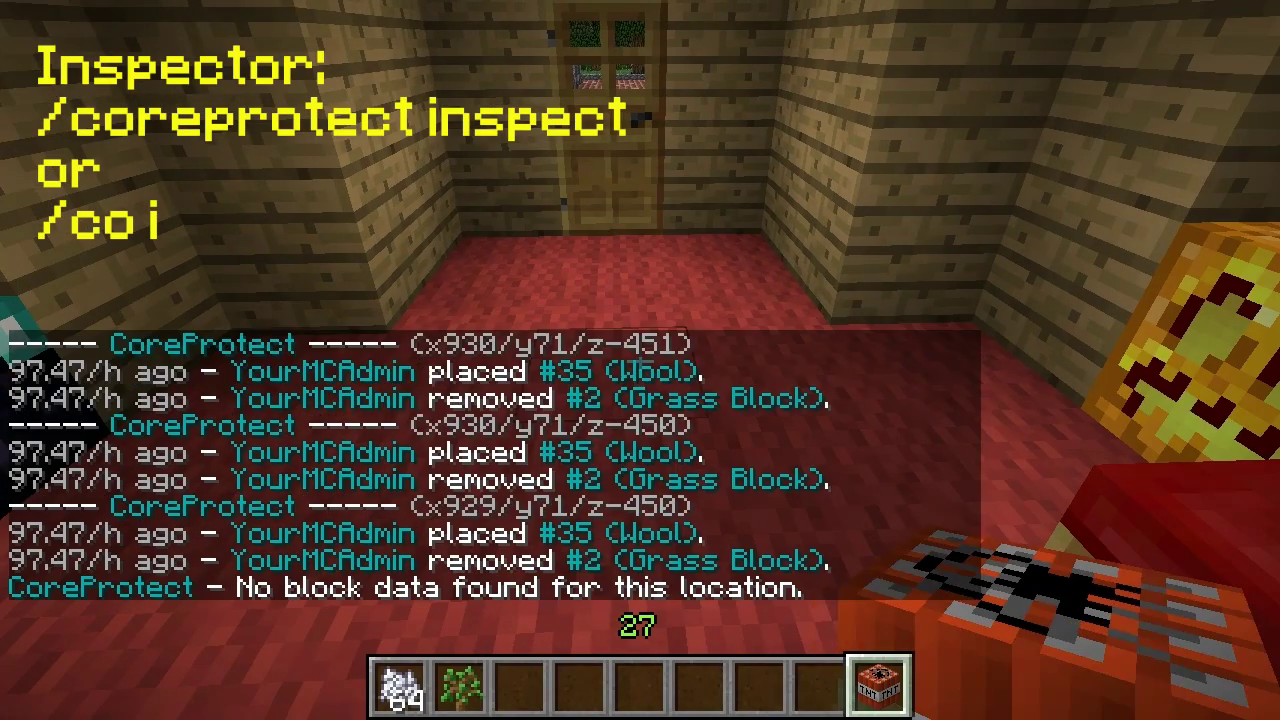
left_click(640, 360)
right_click(640, 360)
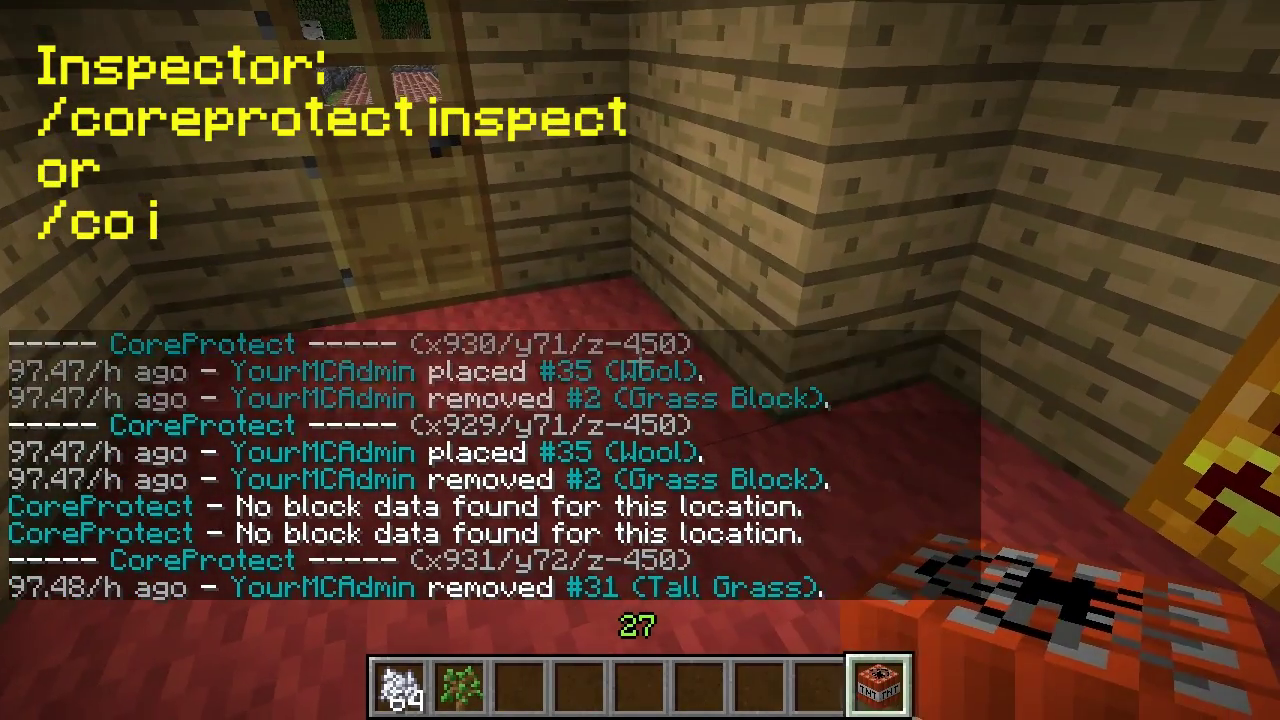
right_click(640, 360)
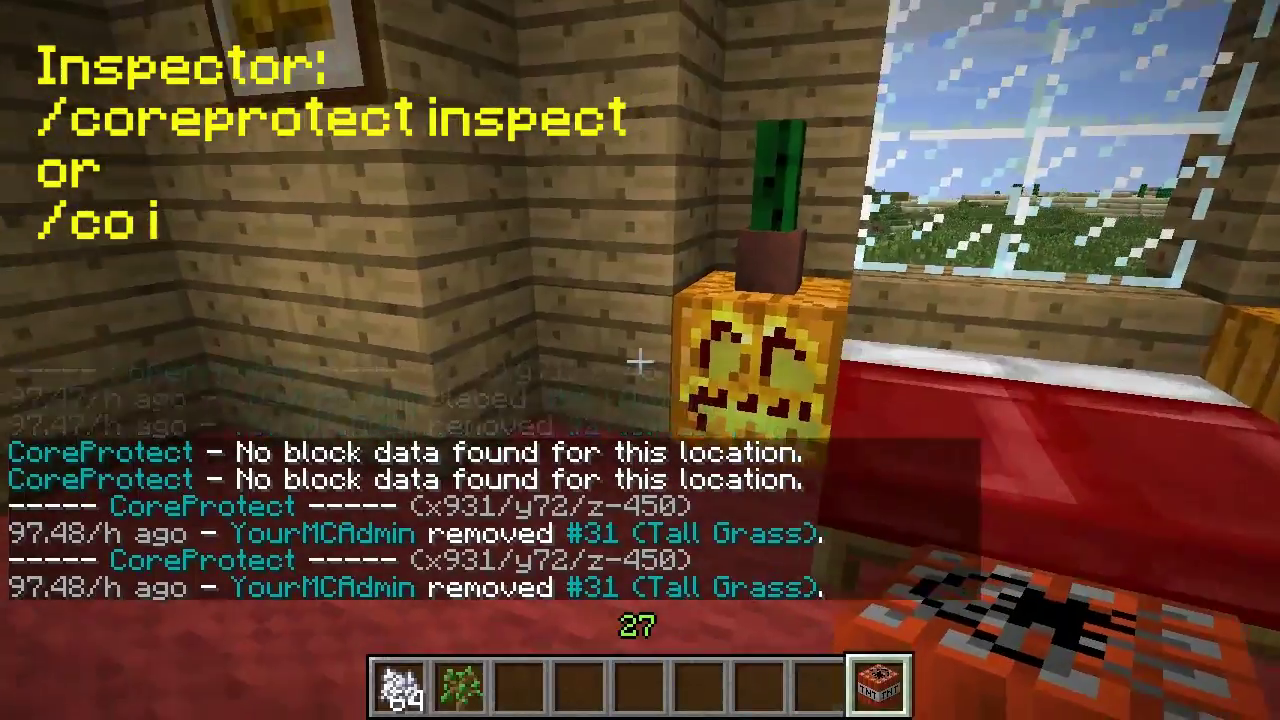
right_click(640, 360)
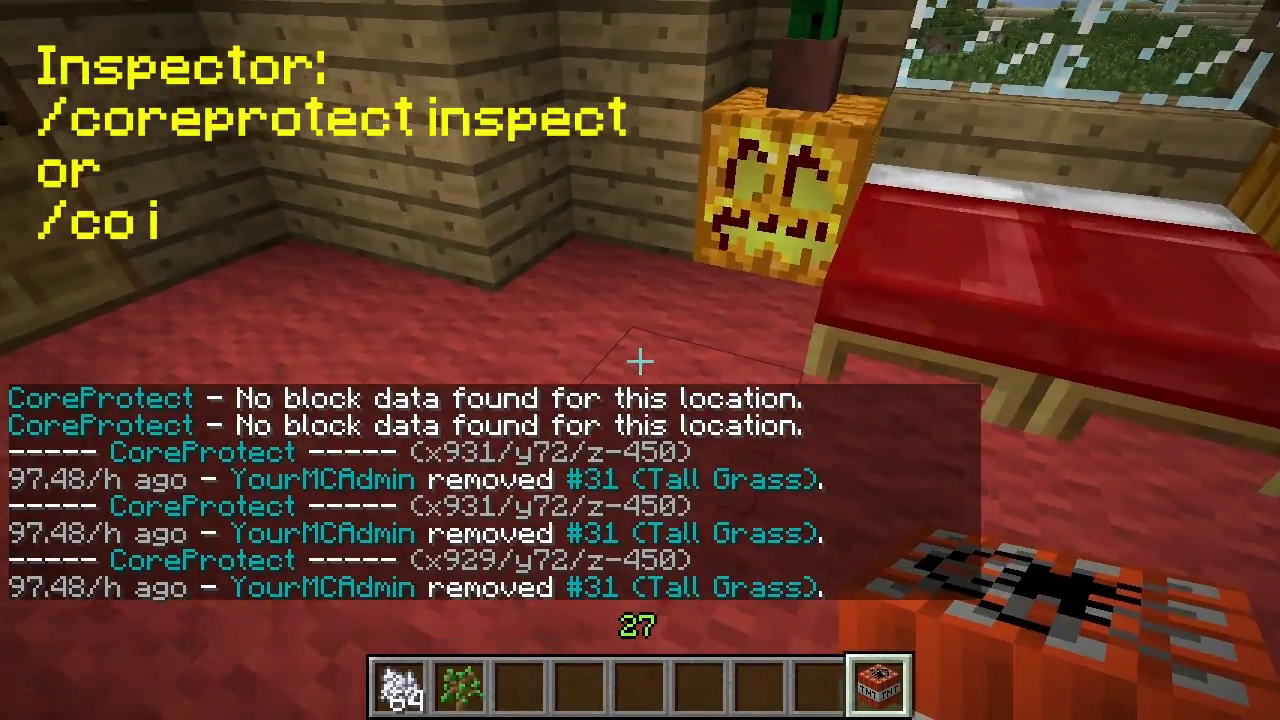
right_click(640, 360)
right_click(640, 360)
right_click(640, 360)
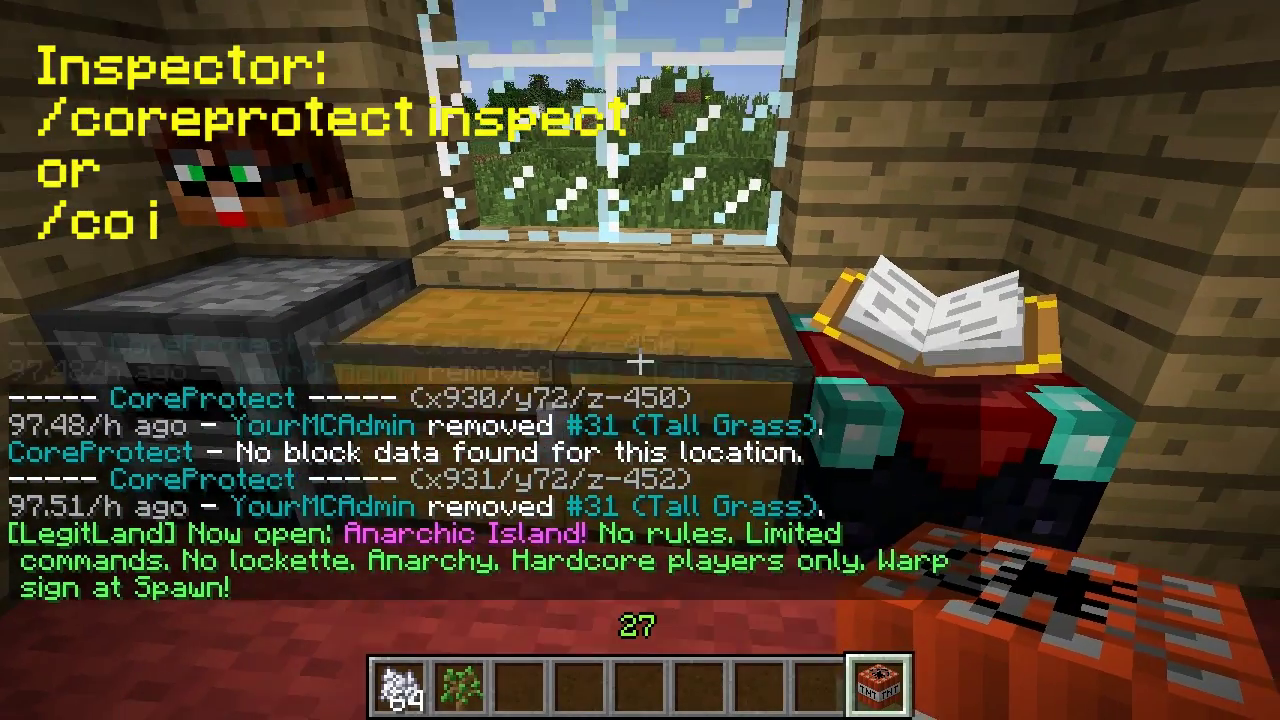
Look up the container transactions of the chest below the window and the player interactions of the wooden door.
right_click(640, 362)
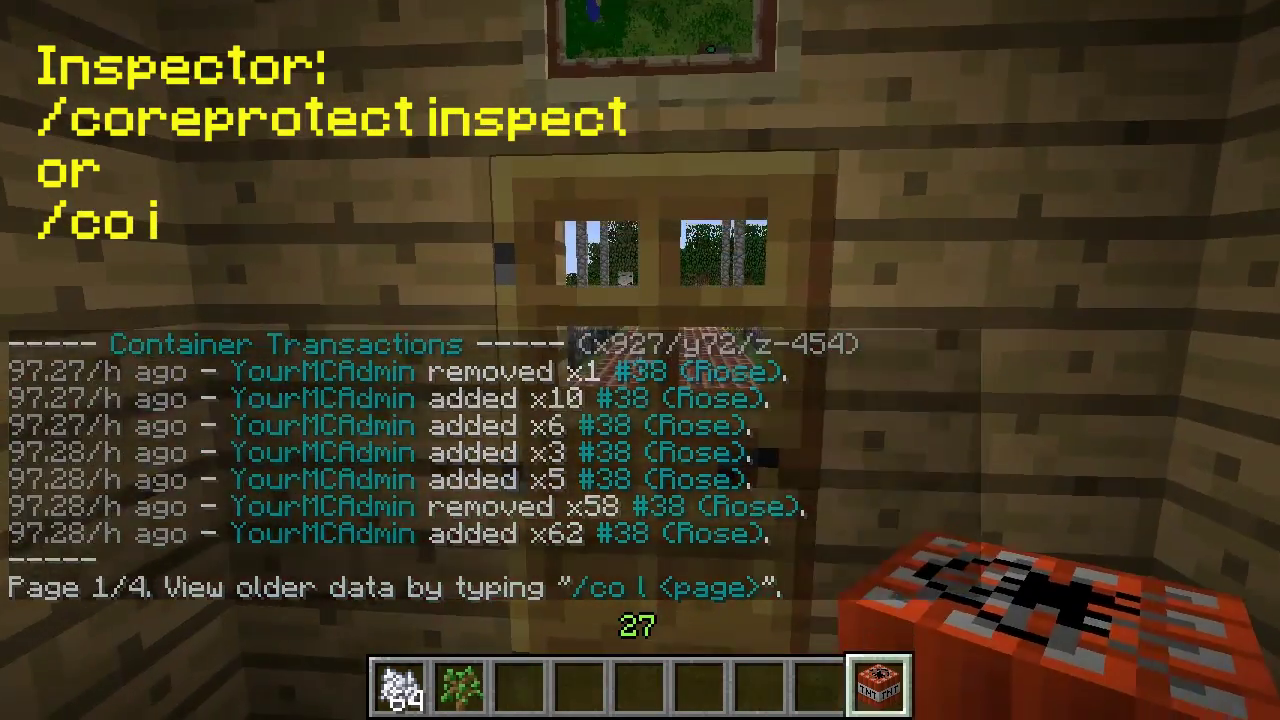
right_click(640, 360)
right_click(640, 360)
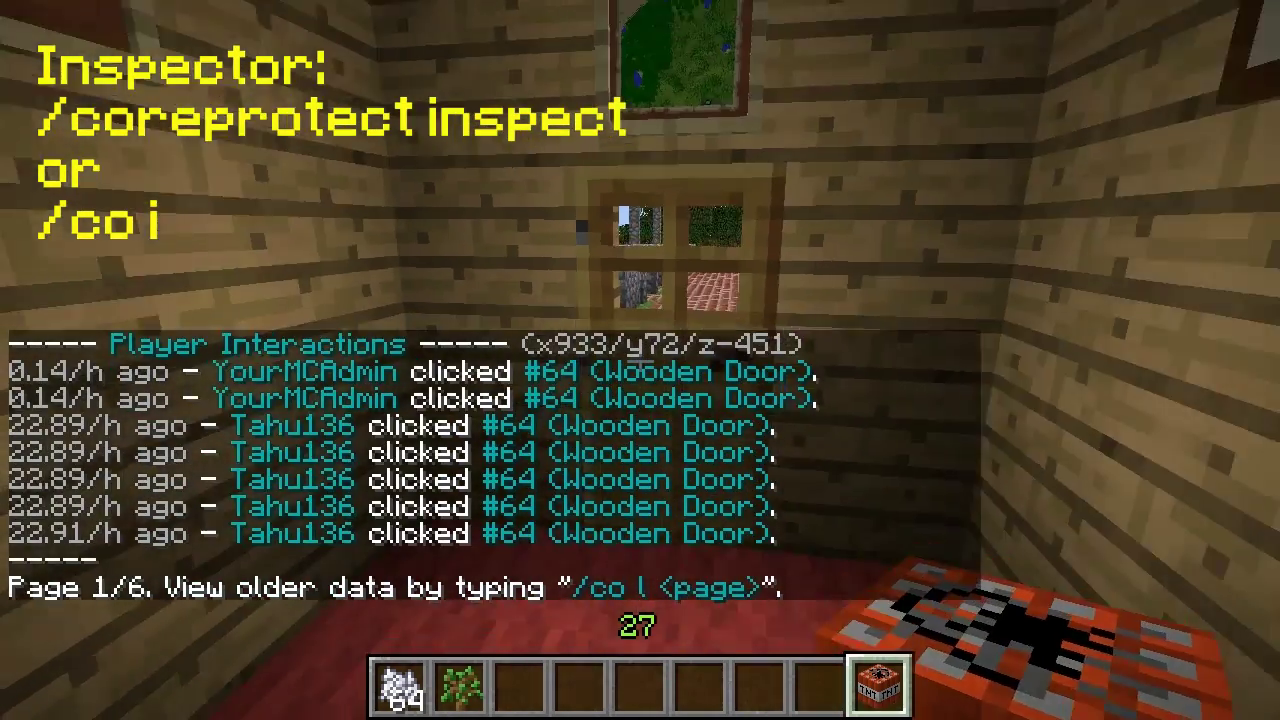
key("t")
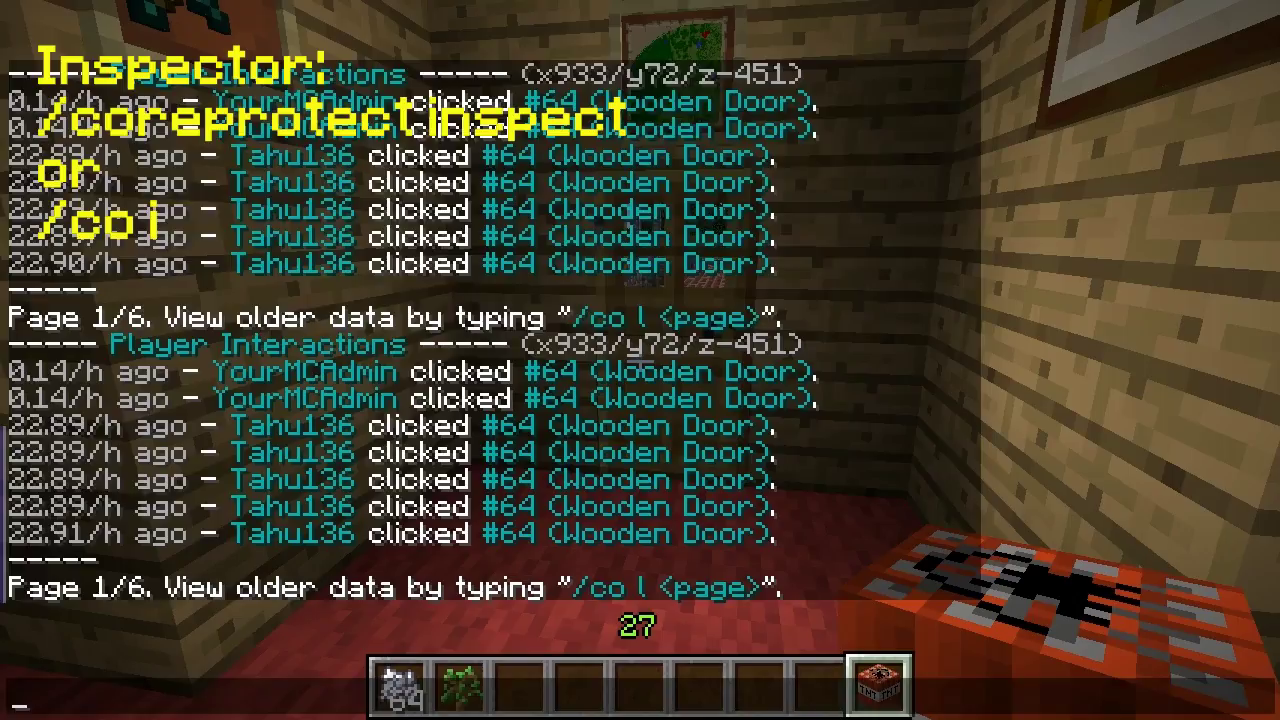
Switch to an empty hand, leave the house through the wooden door and follow the brick path to the lava and water channels.
key("Escape")
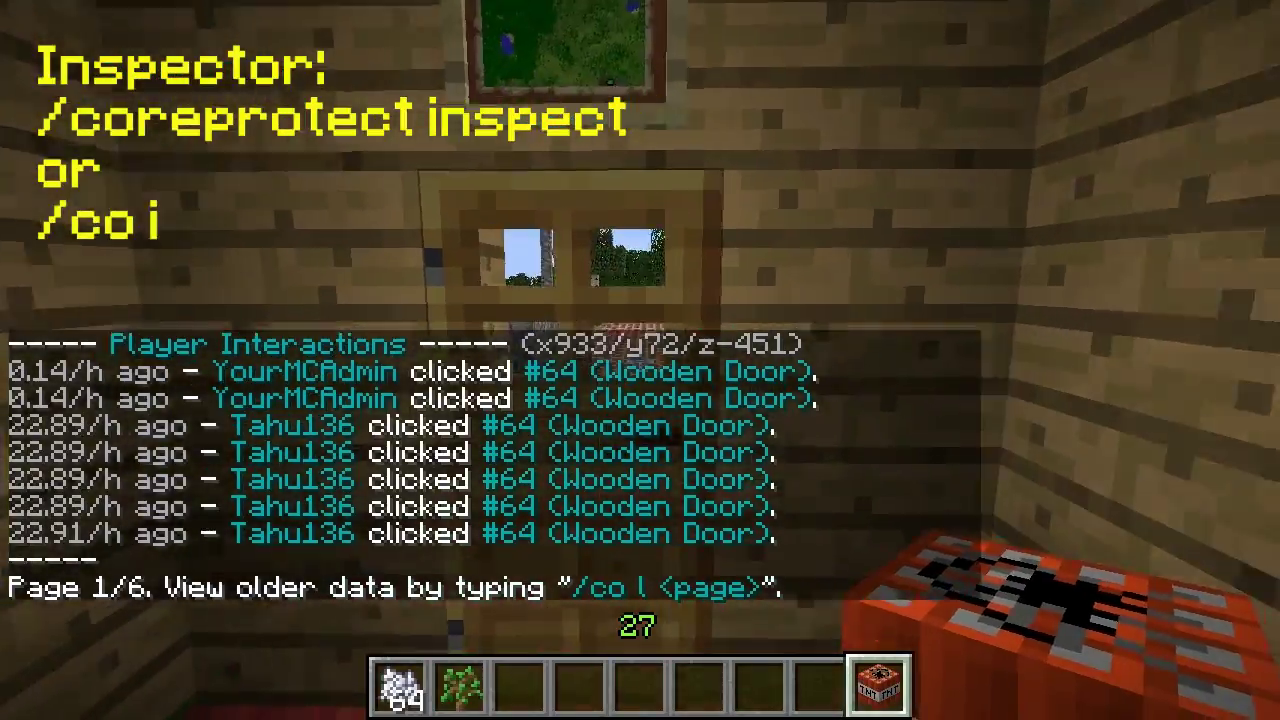
key("1")
key("s")
scroll(640, 360, "down", 2)
right_click(640, 360)
key("w")
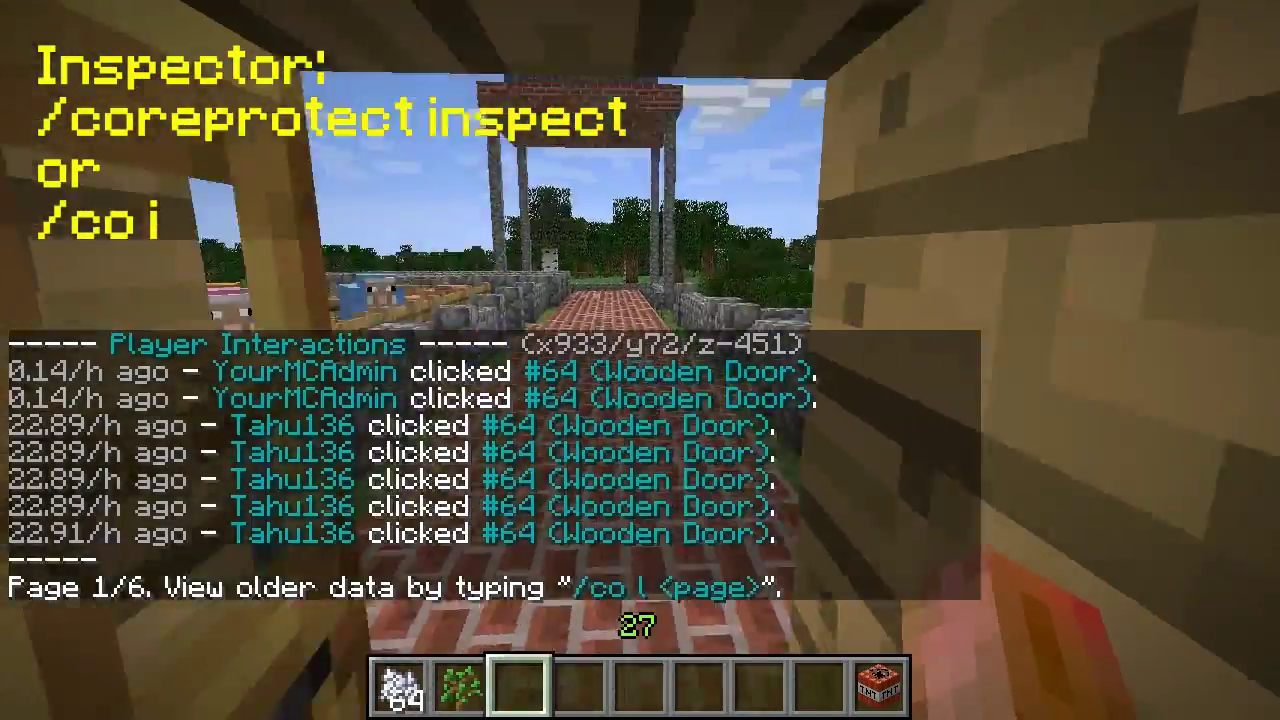
key("w")
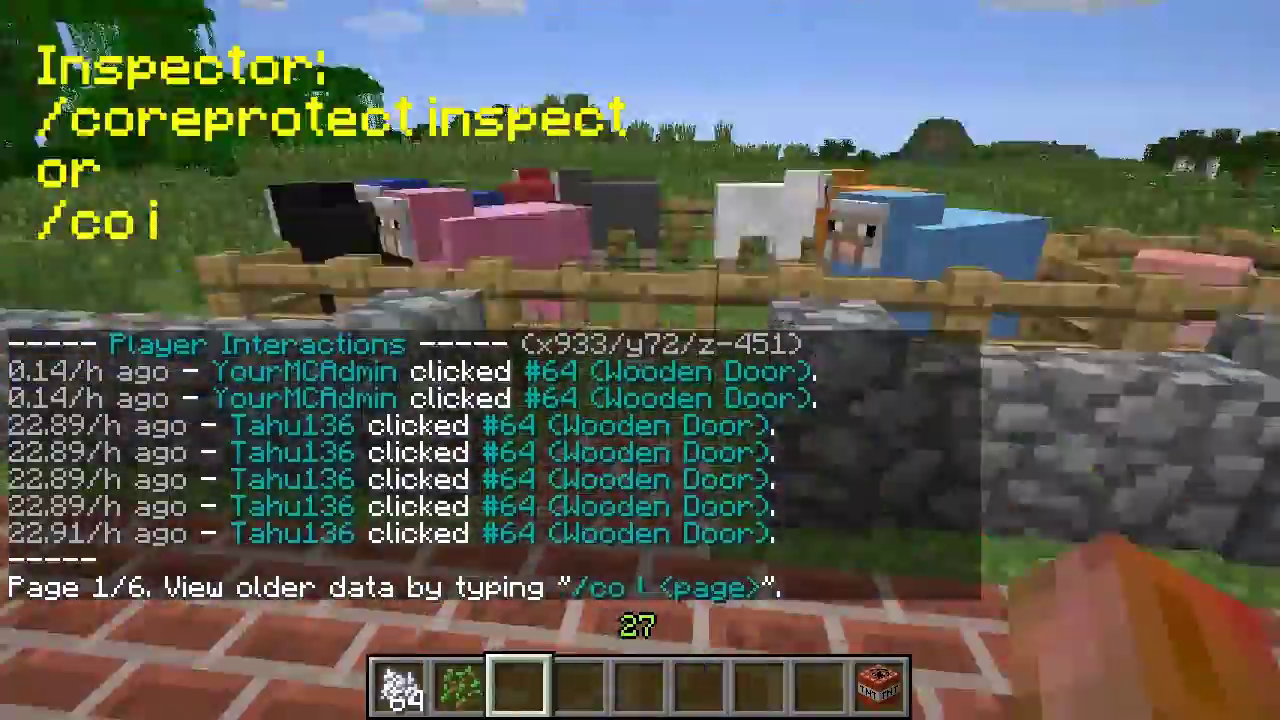
key("w")
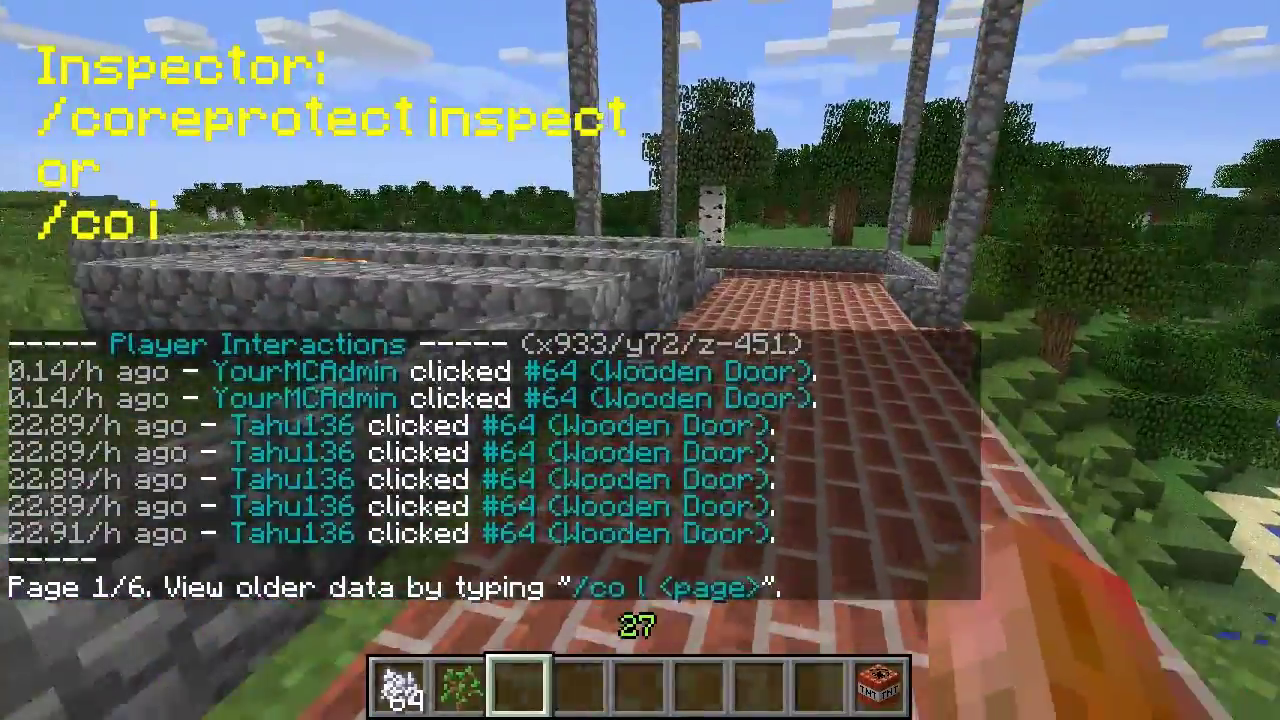
Select the TNT block and use it to look up the placement history inside the cobblestone lava and water channels.
scroll(640, 360, "down", 6)
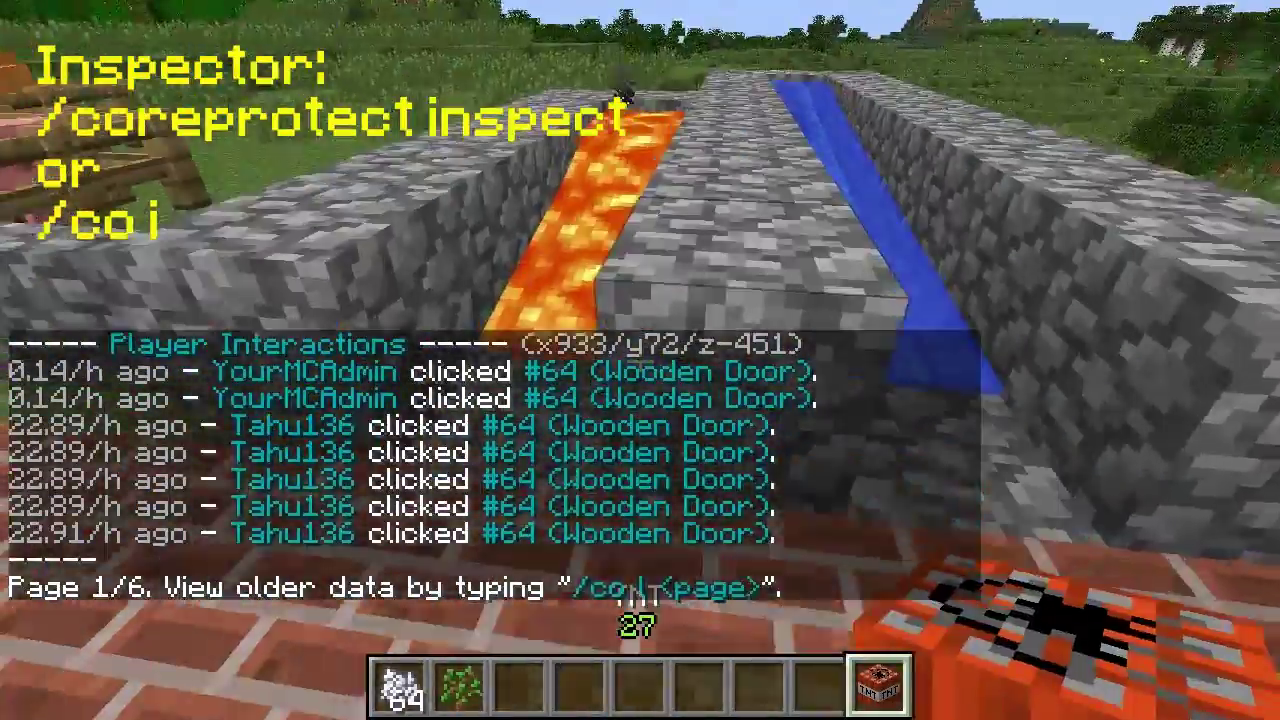
key("w")
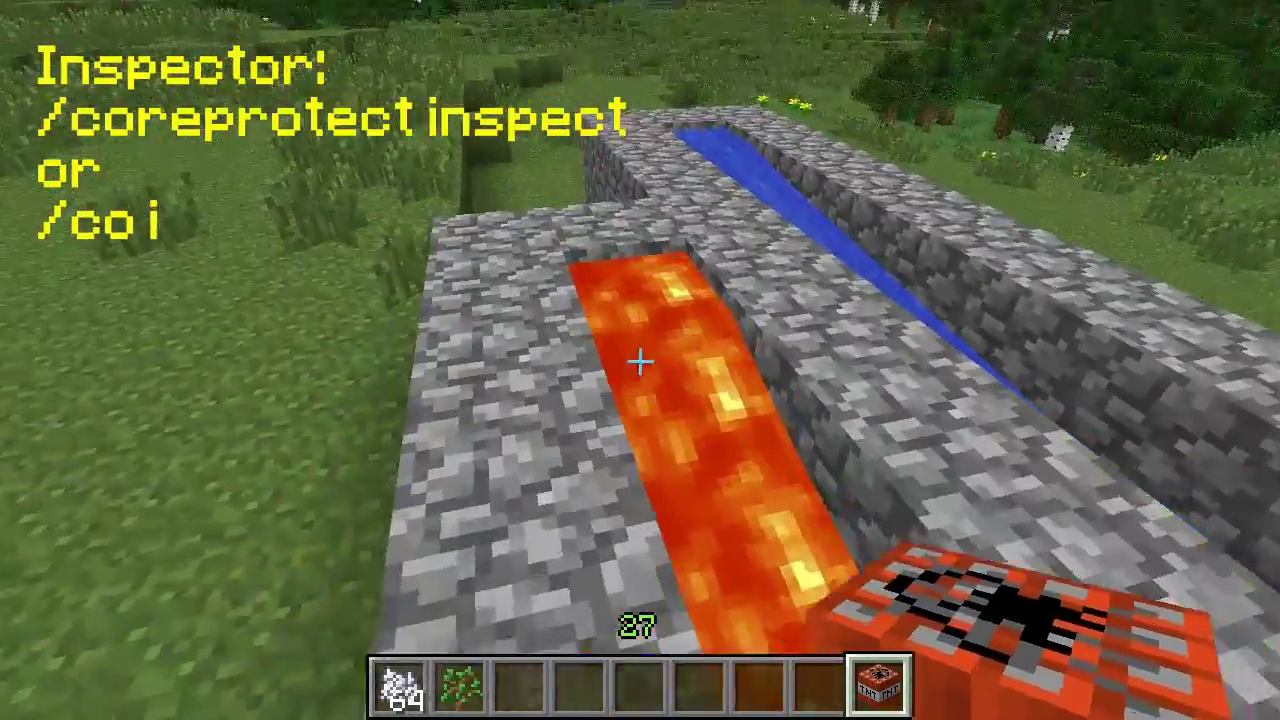
right_click(640, 360)
right_click(640, 360)
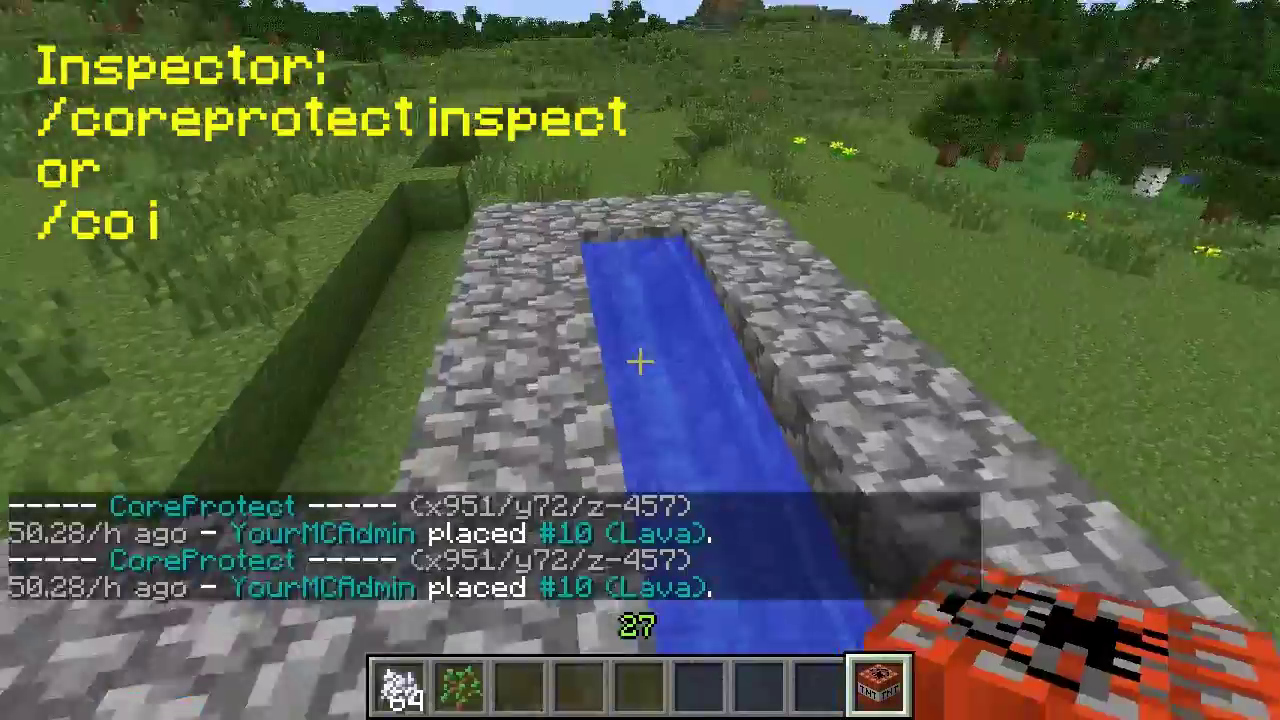
right_click(640, 360)
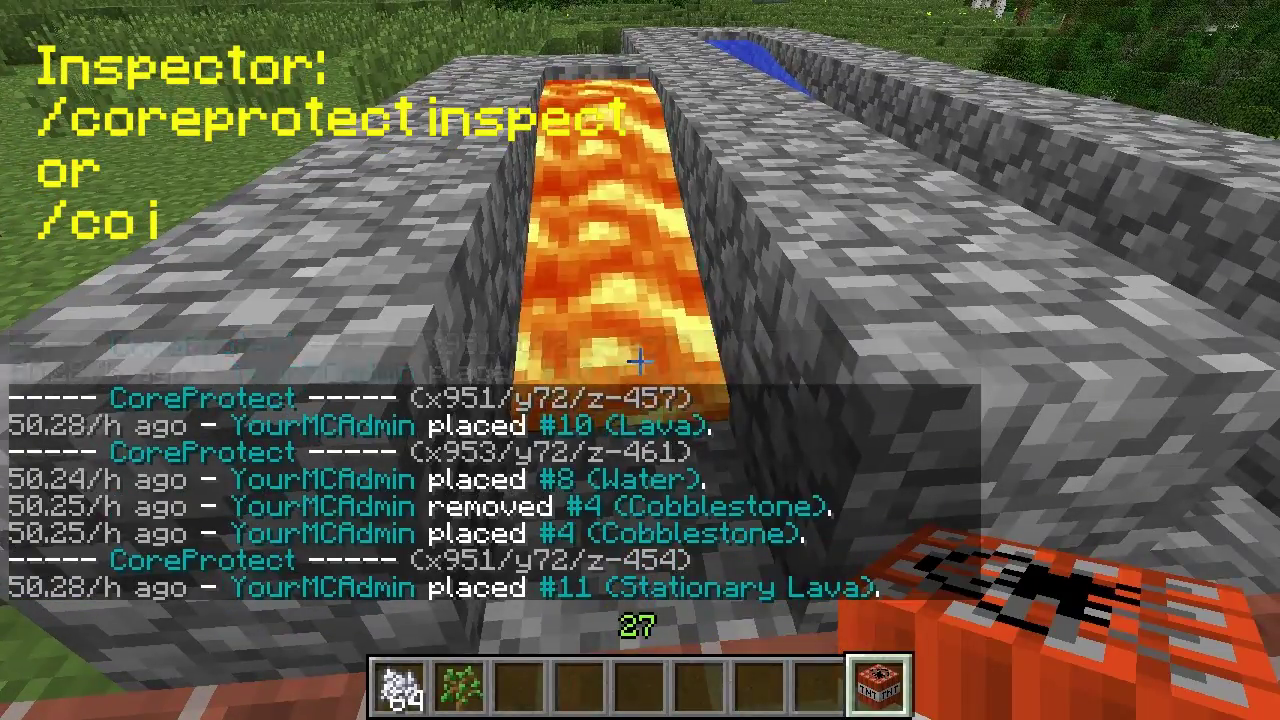
Look up the block history at two neighbouring spots near the brick-path end of the water channel.
key("space")
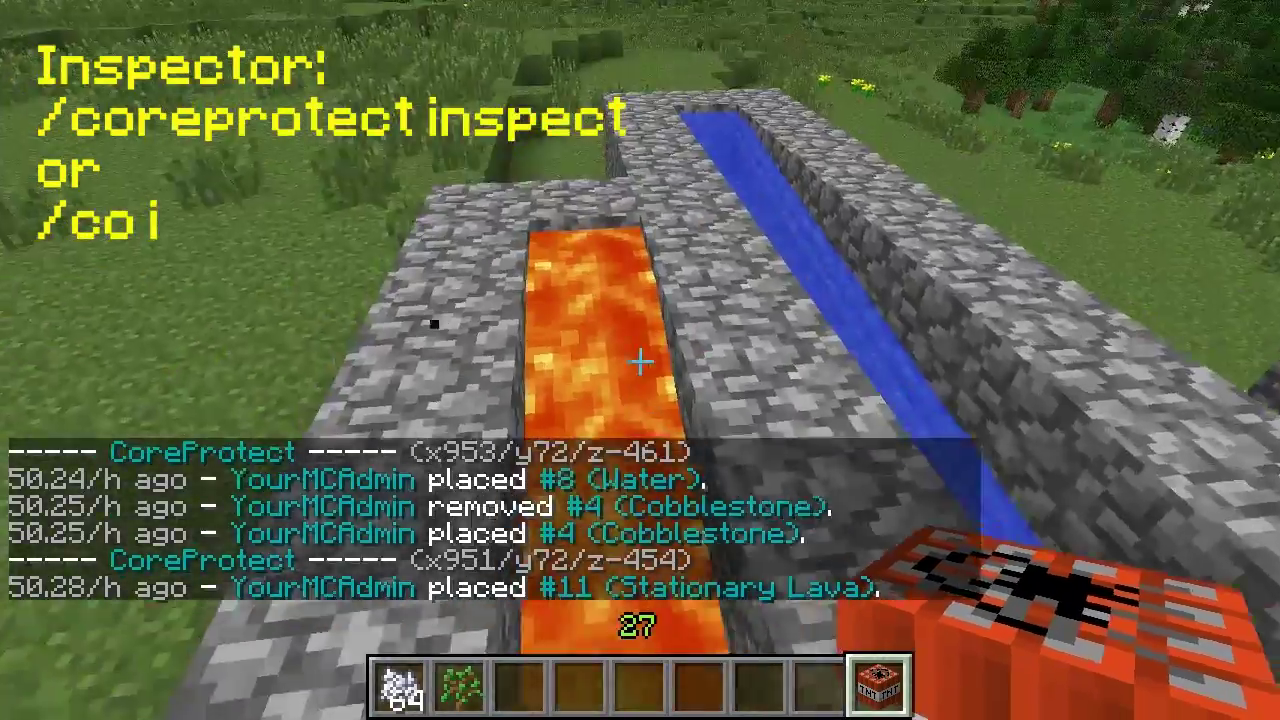
key("w")
key("w")
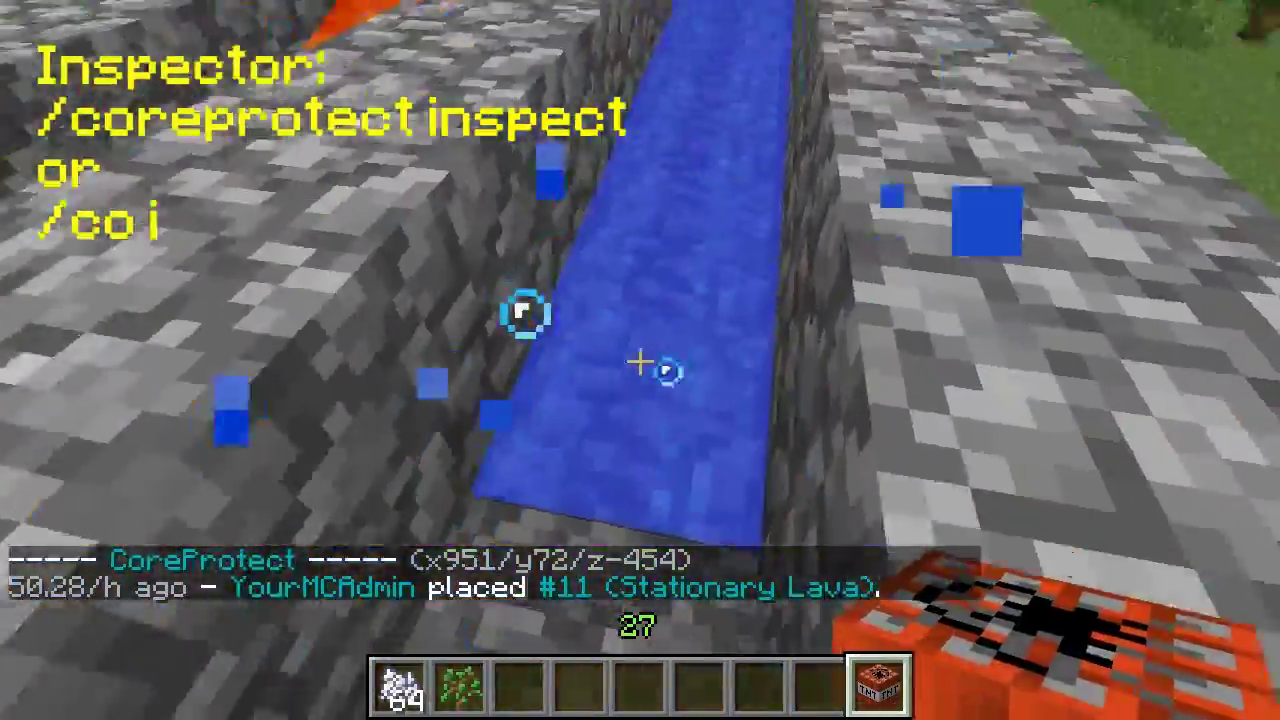
left_click(640, 362)
key("s")
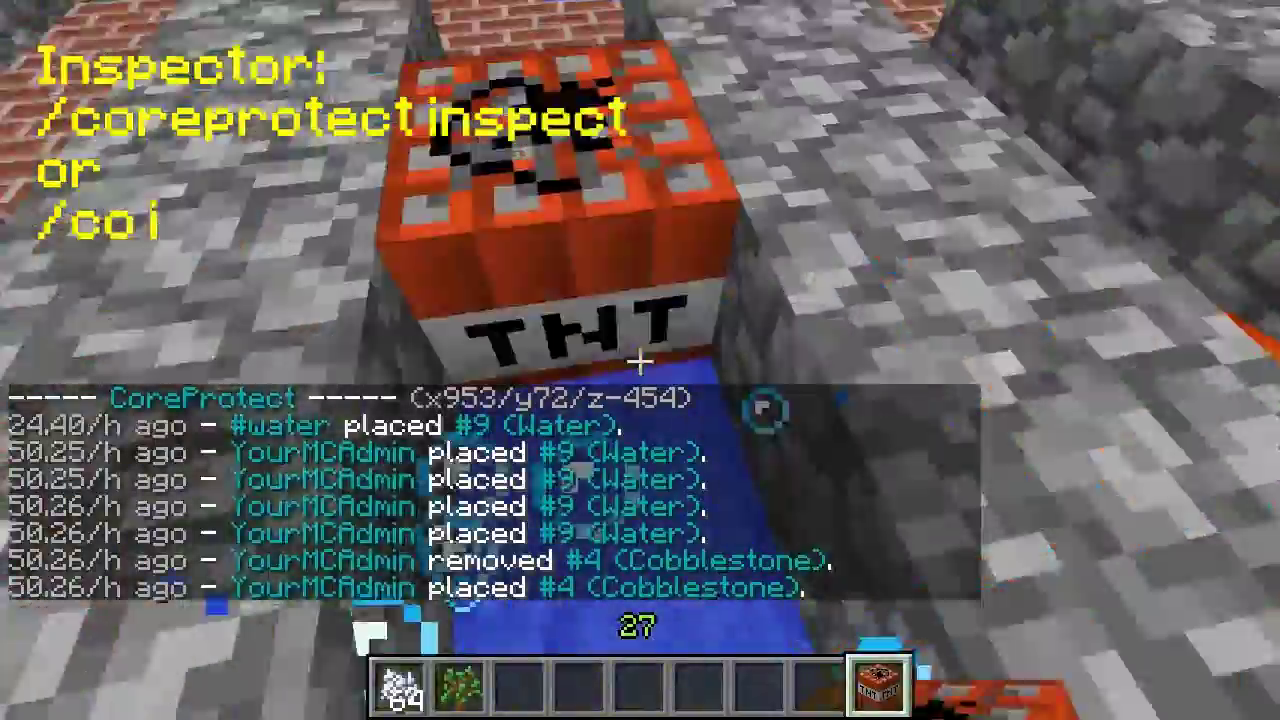
left_click(640, 362)
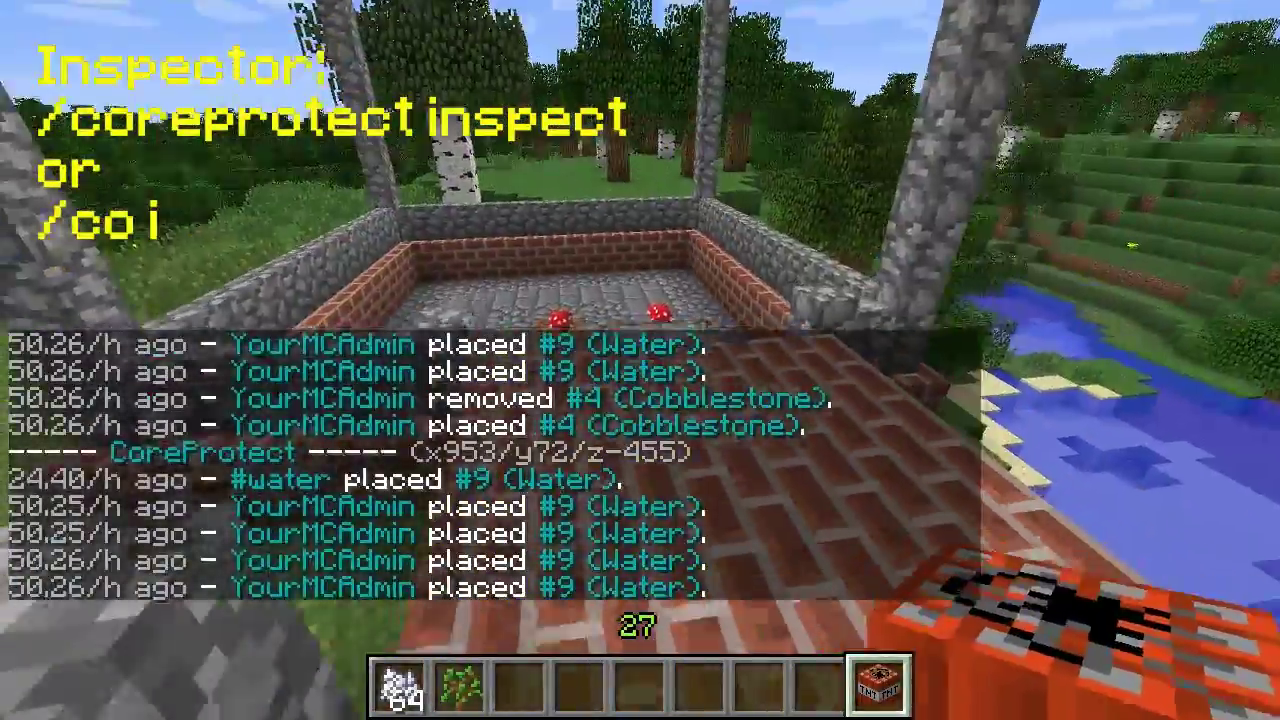
Disable the inspector and grow a small red mushroom under the brick canopy into a giant one with bone meal.
scroll(640, 360, "up", 8)
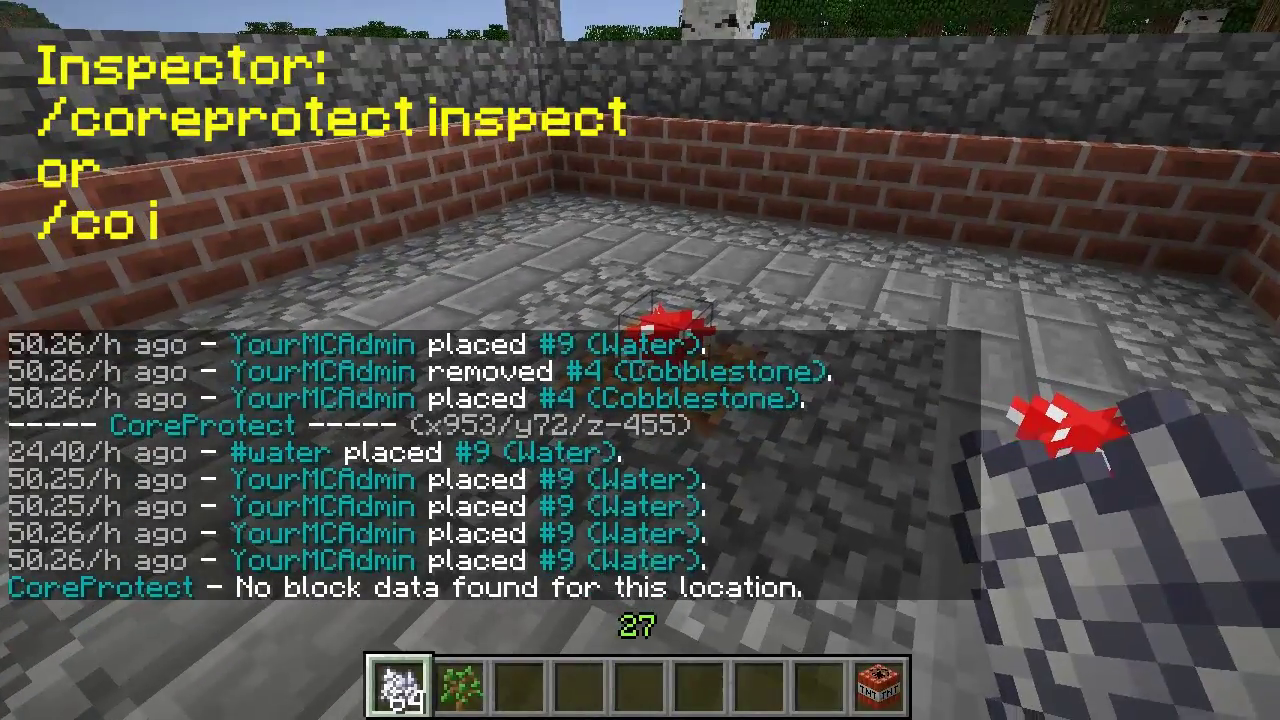
left_click(640, 360)
key("t")
key("Escape")
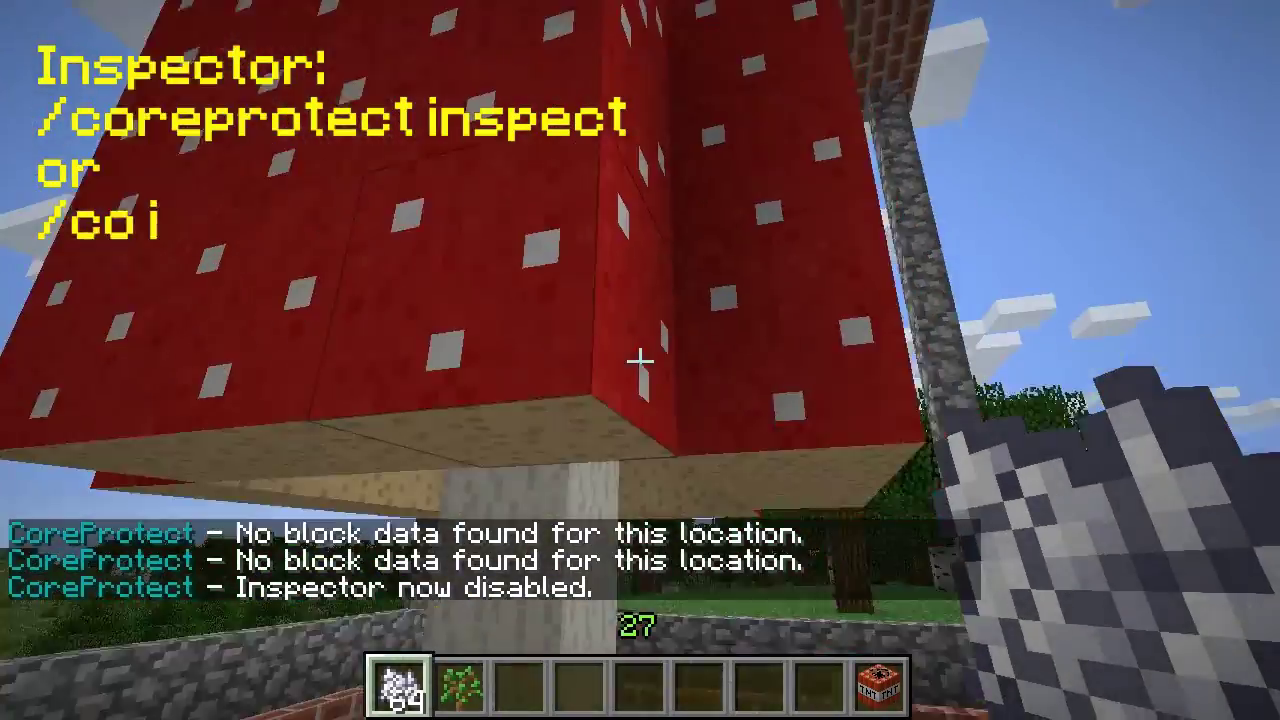
Re-enable the inspector with the command /co i.
key("slash")
type("co i")
key("Return")
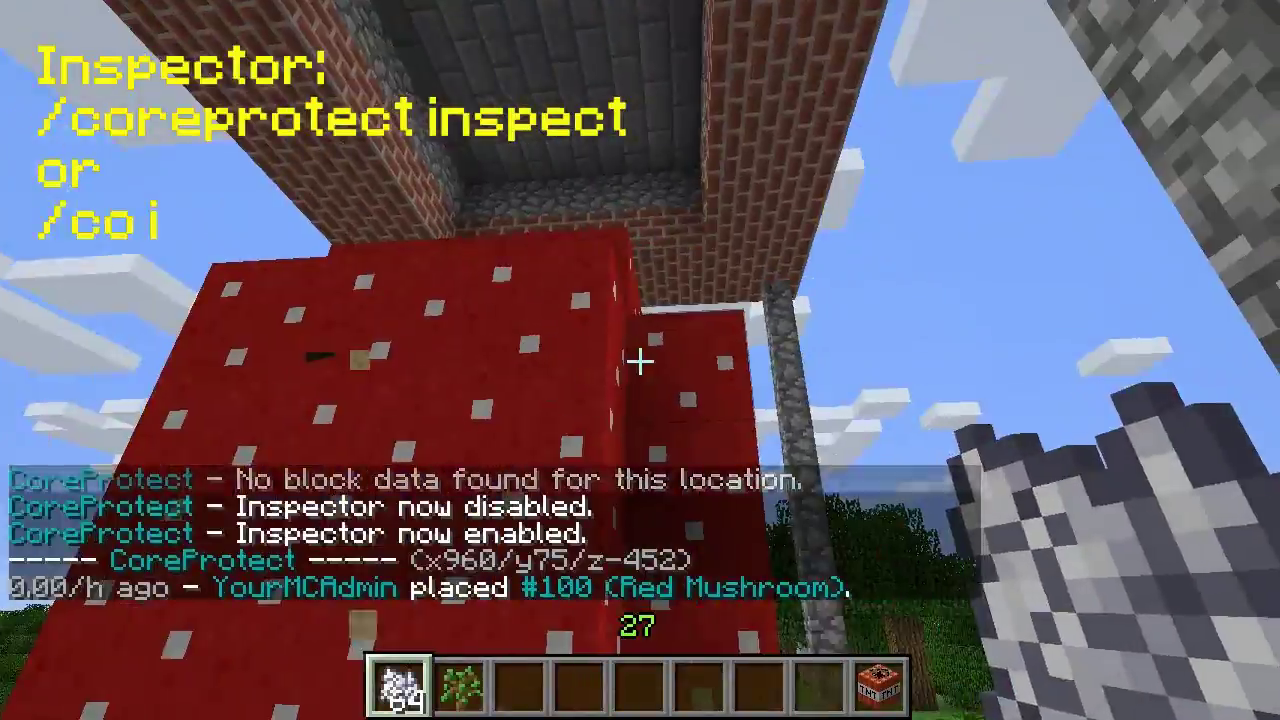
Look up the placement history of several cap blocks of the giant red mushroom from different sides.
left_click(640, 360)
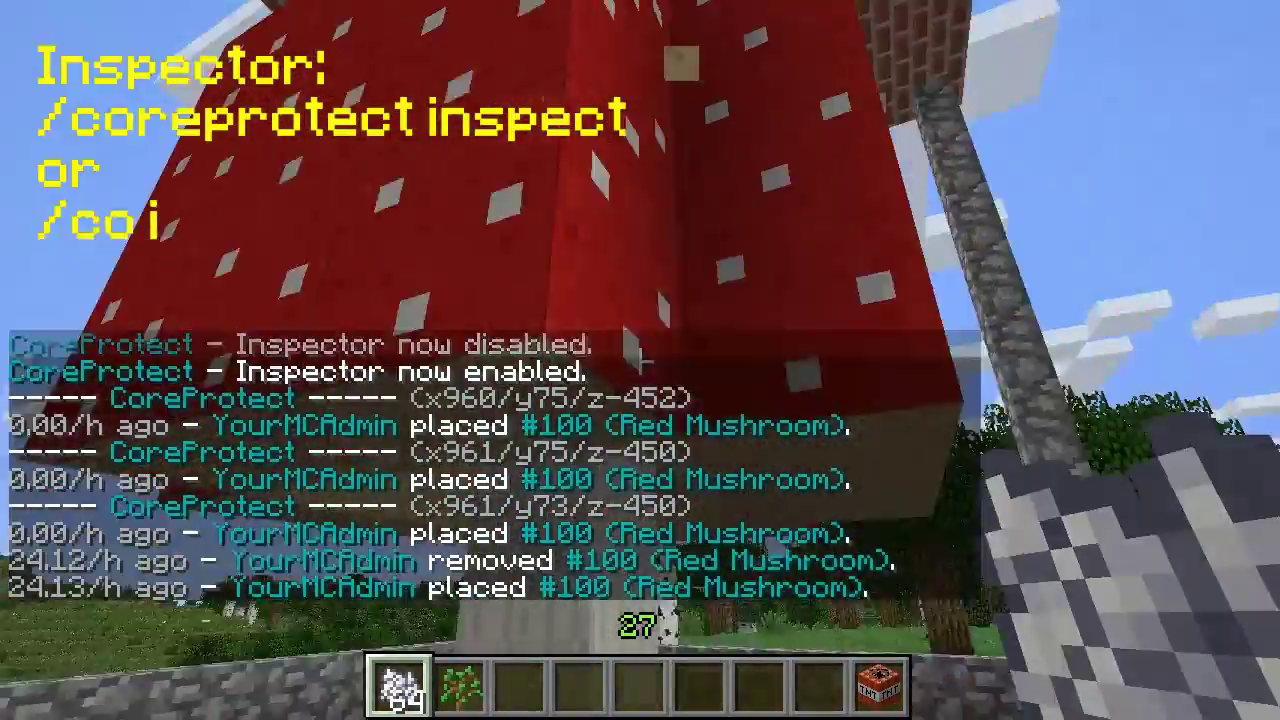
left_click(640, 360)
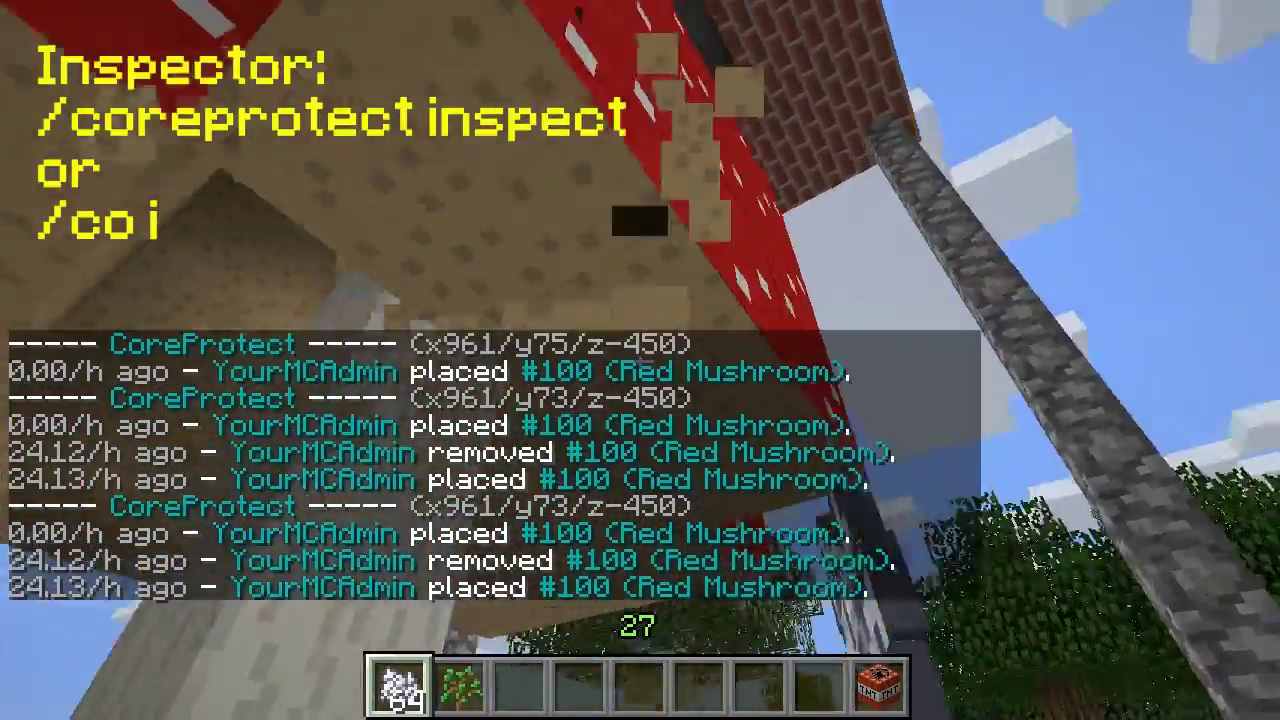
left_click(640, 360)
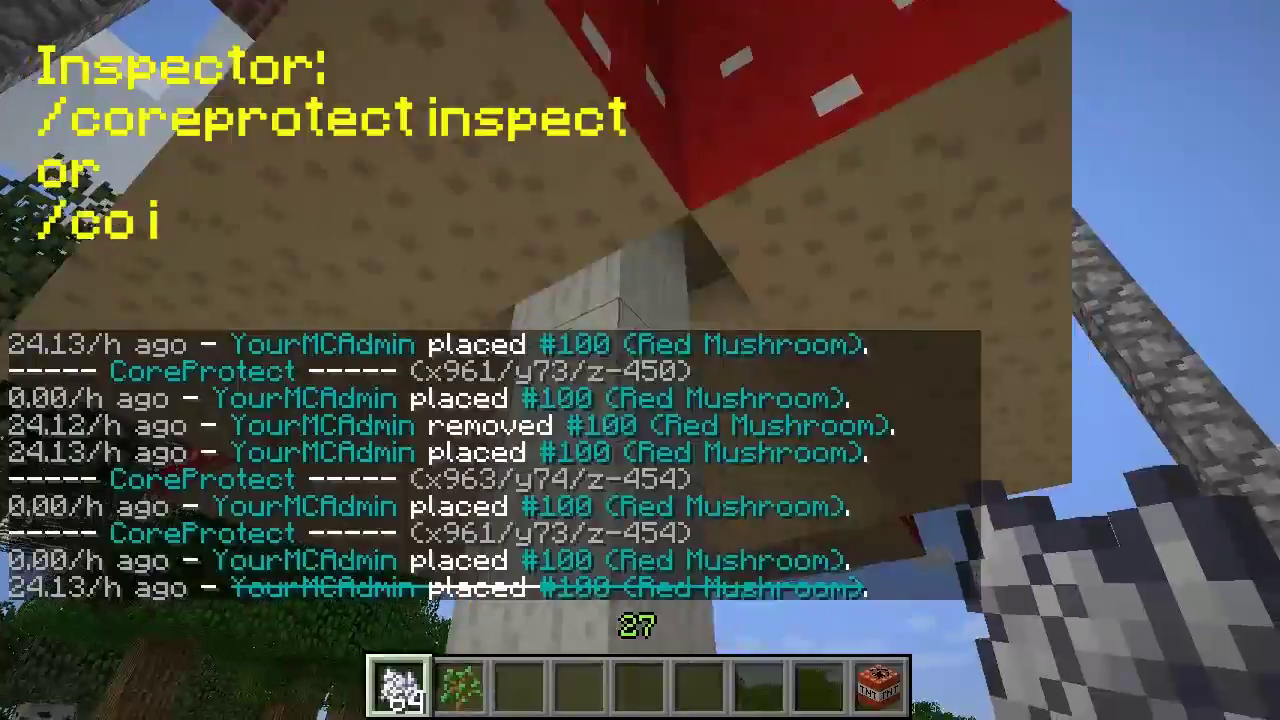
left_click(640, 360)
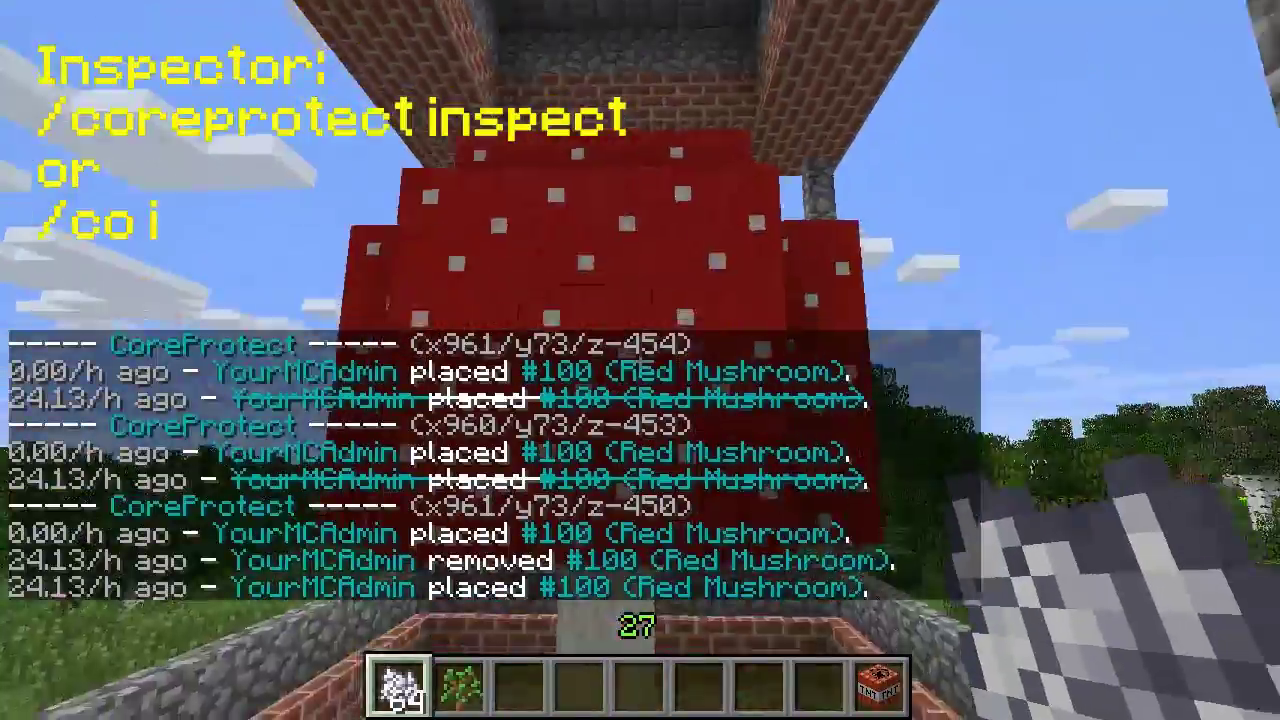
left_click(640, 360)
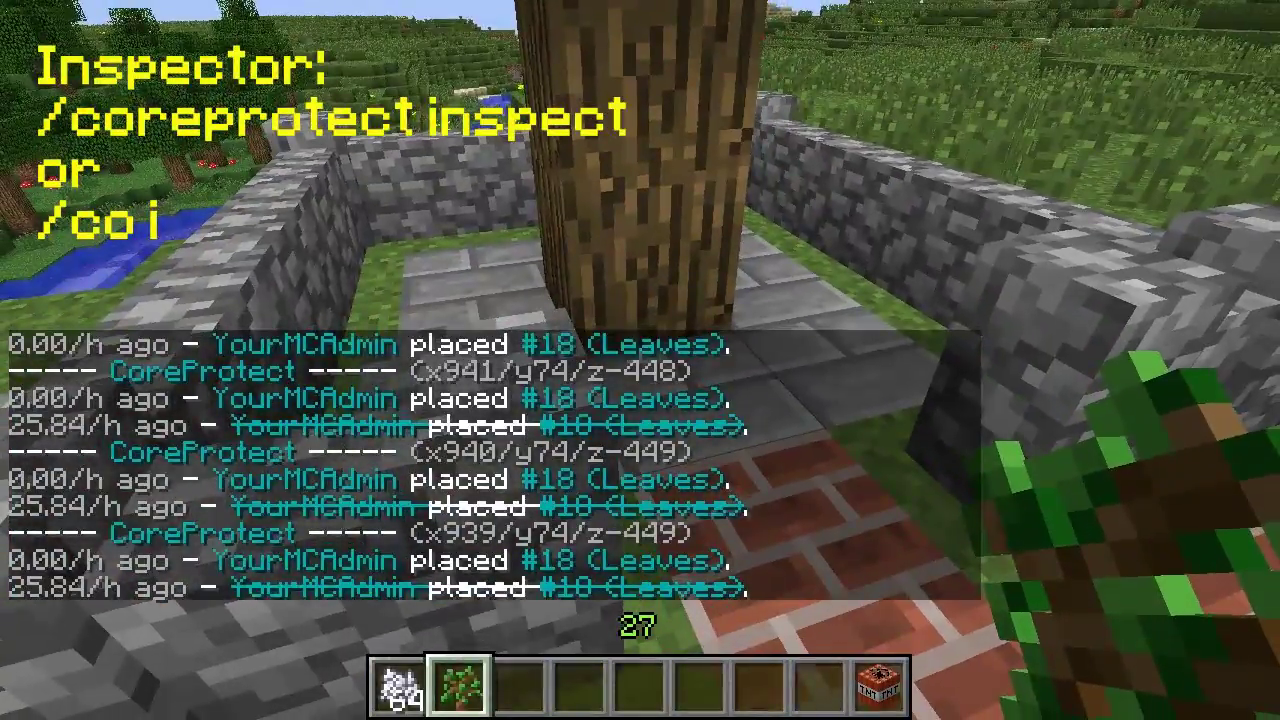
mouse_move(640, 360)
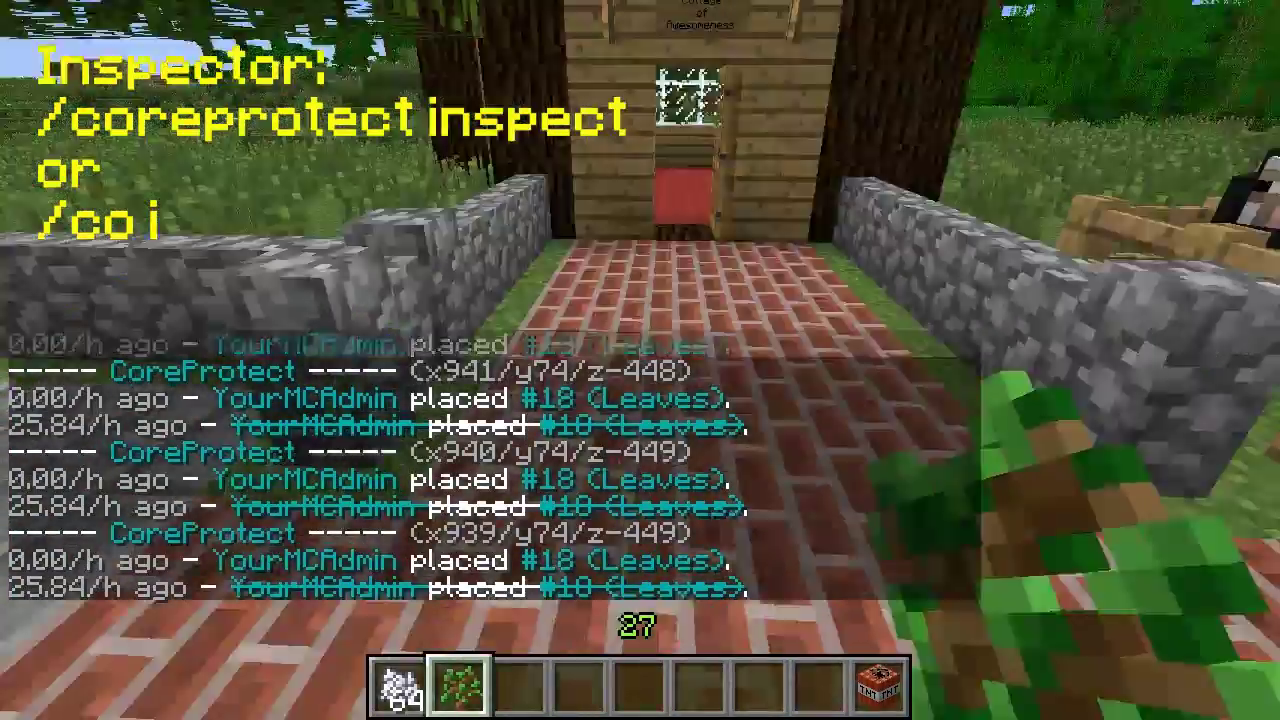
key("w")
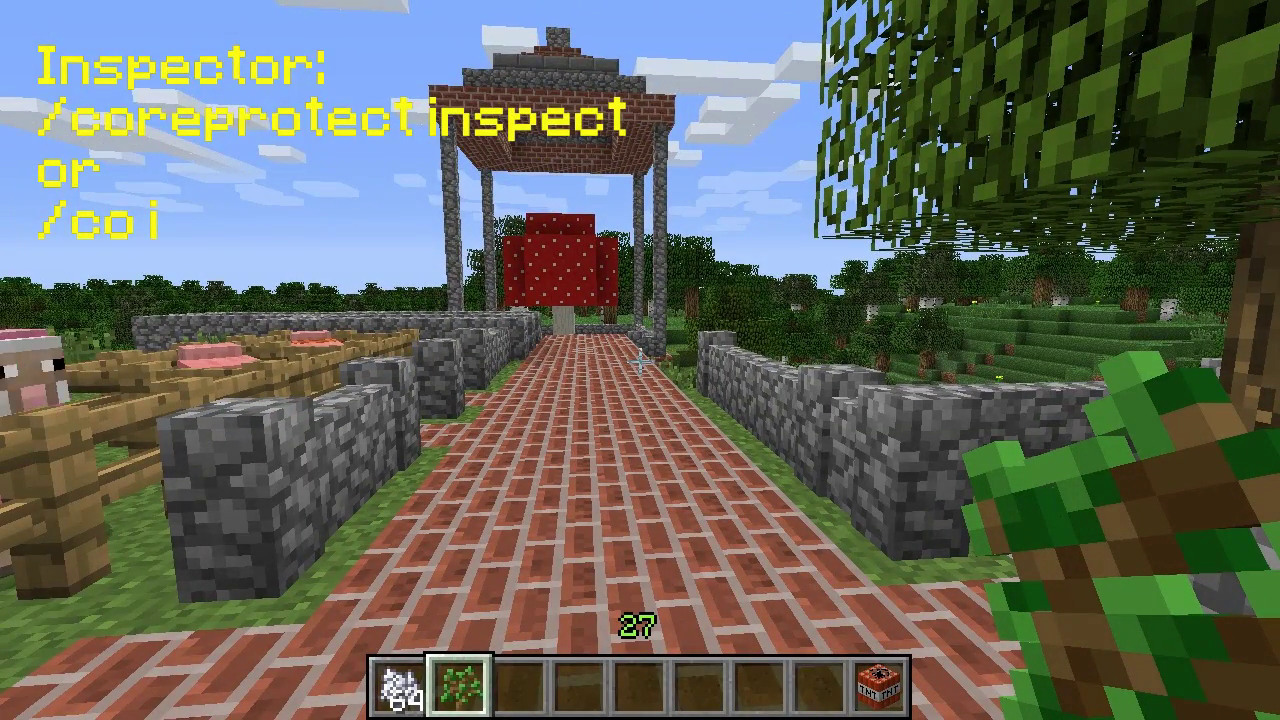
key("w")
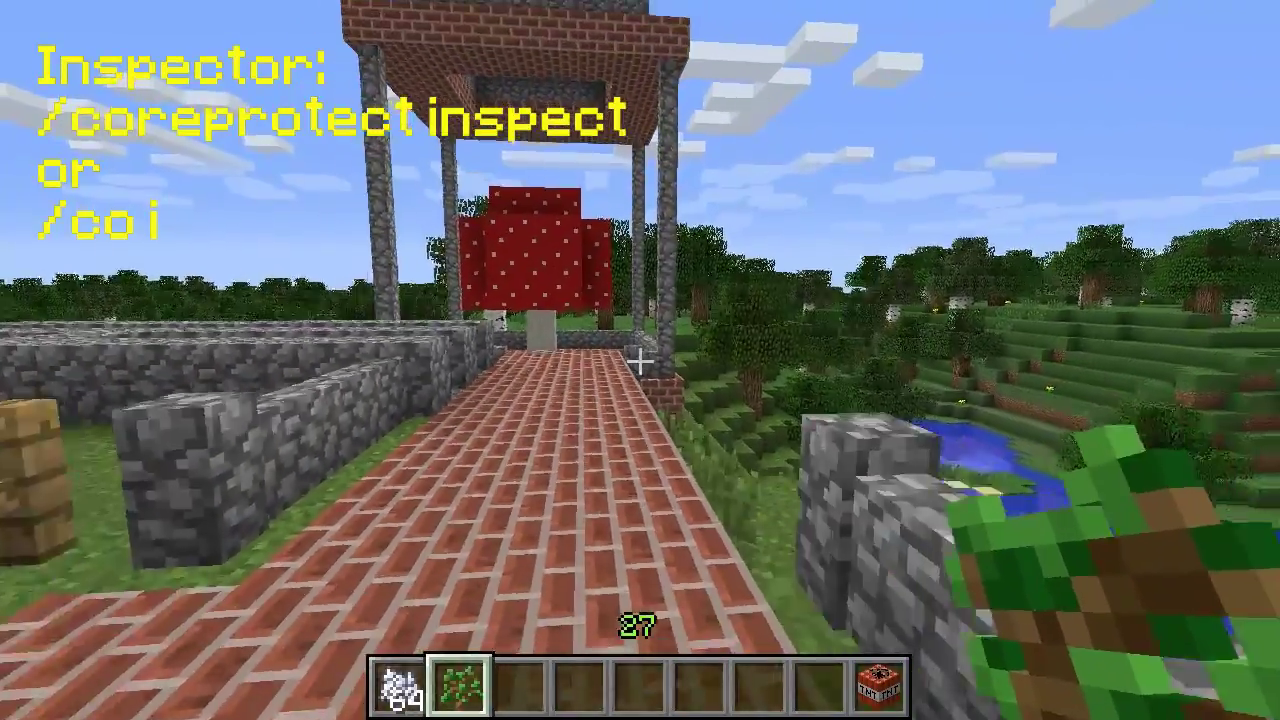
key("s")
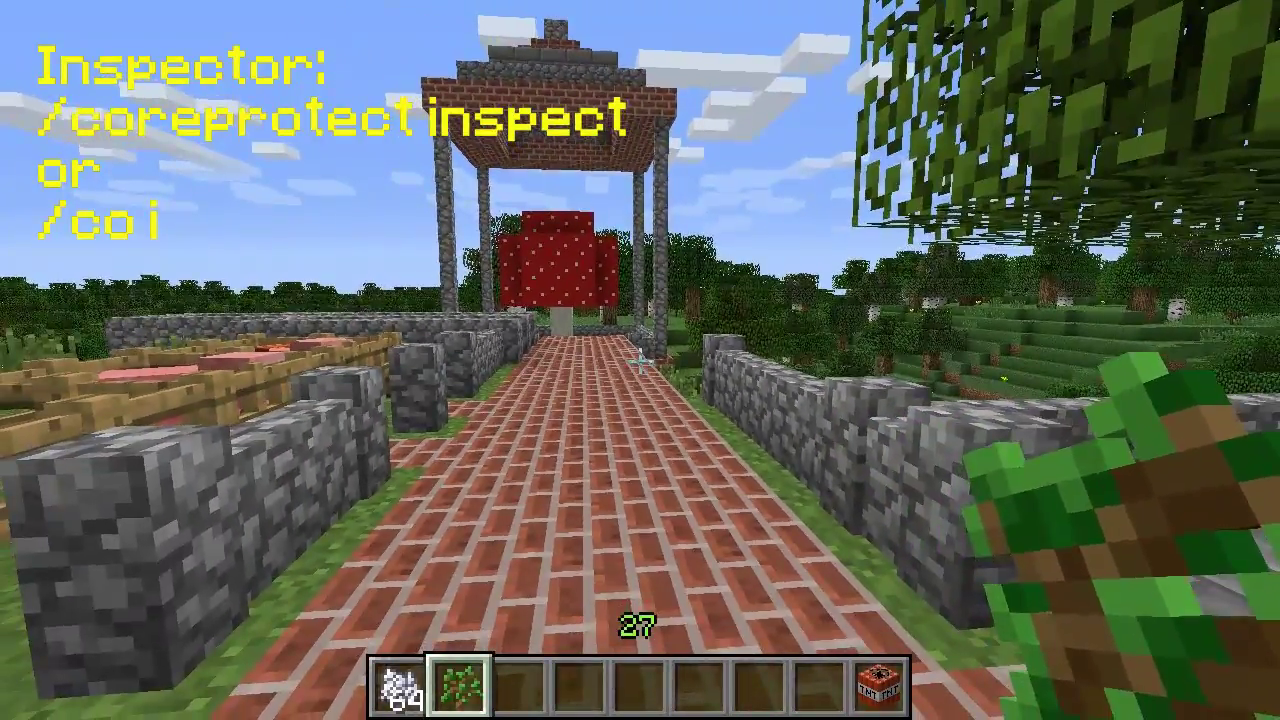
key("w")
key("d")
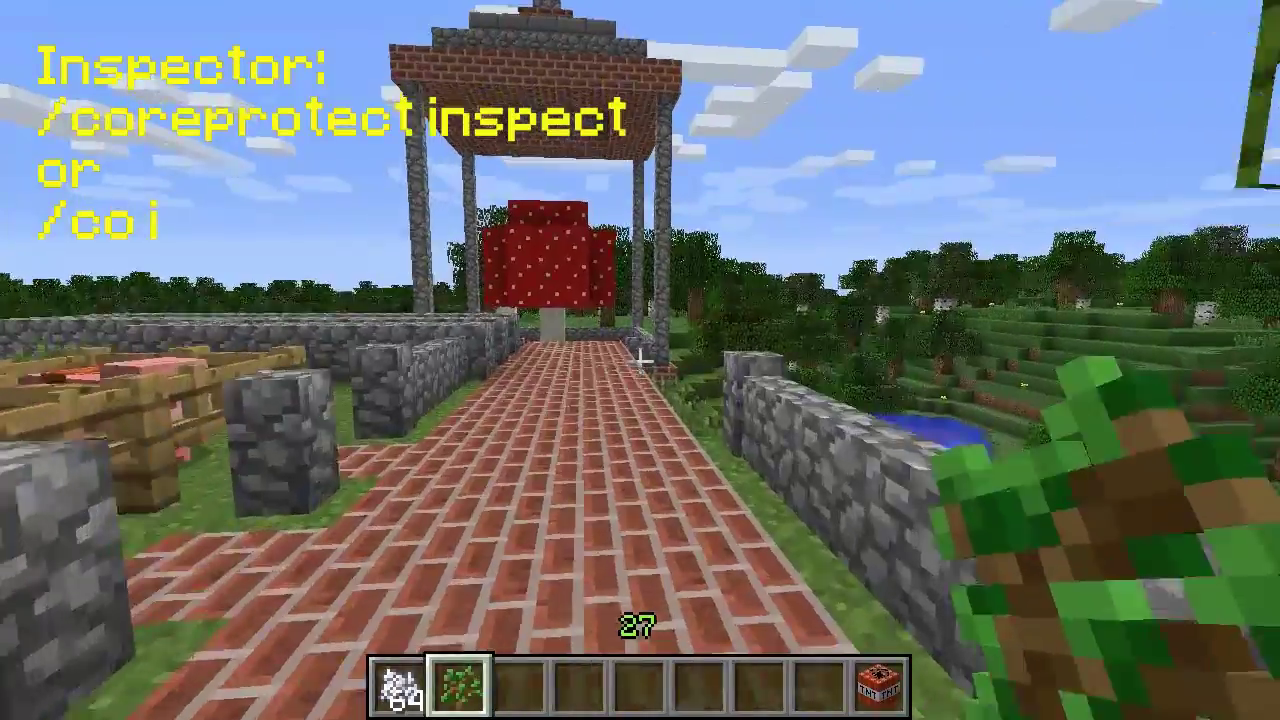
key("w")
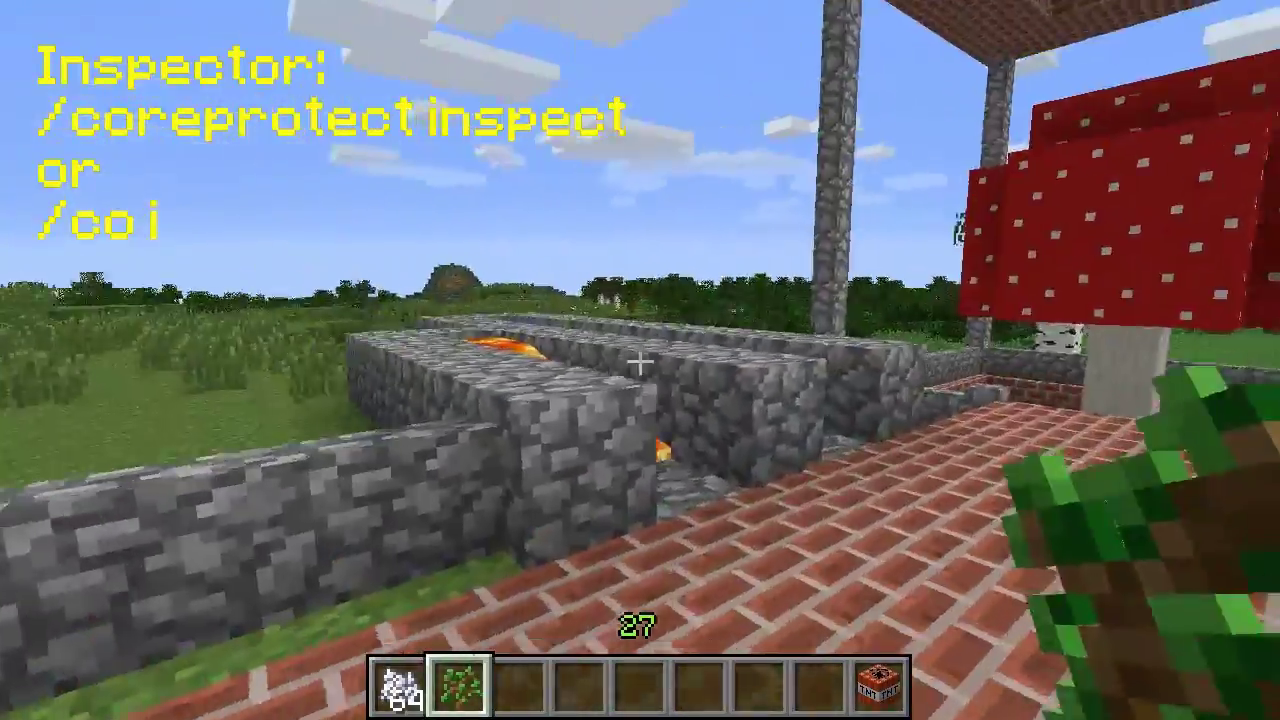
key("w")
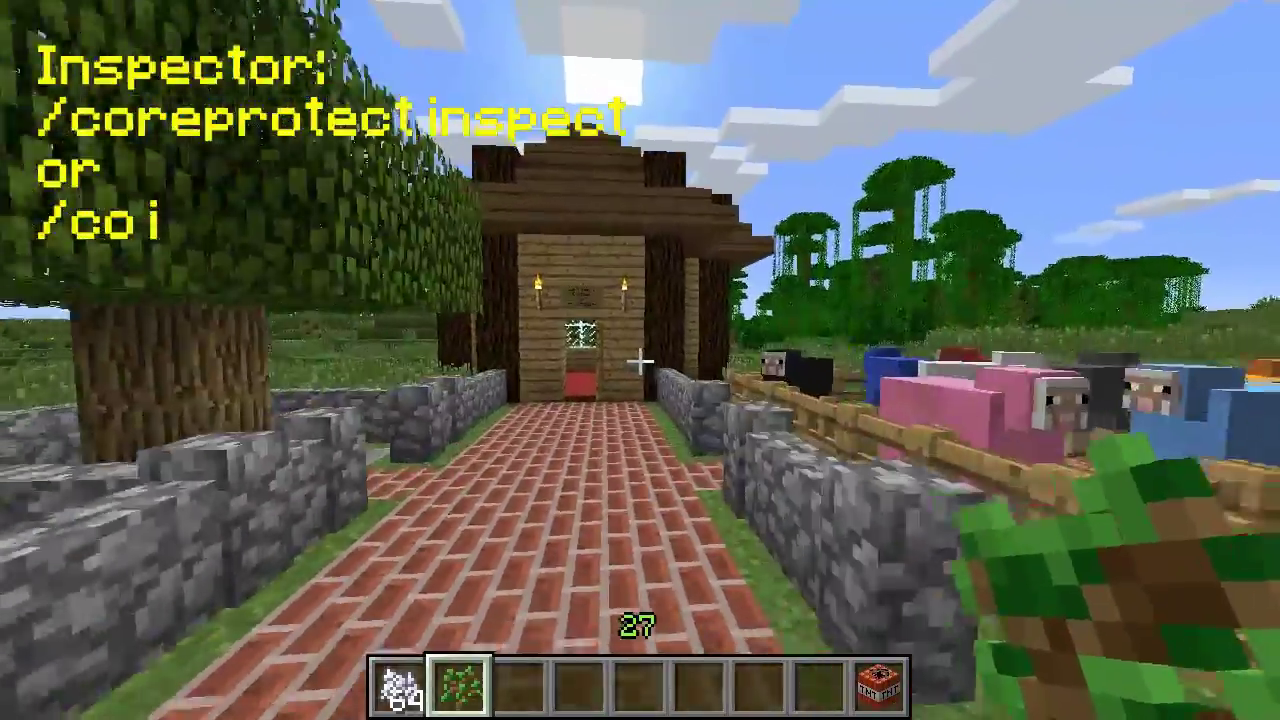
key("w")
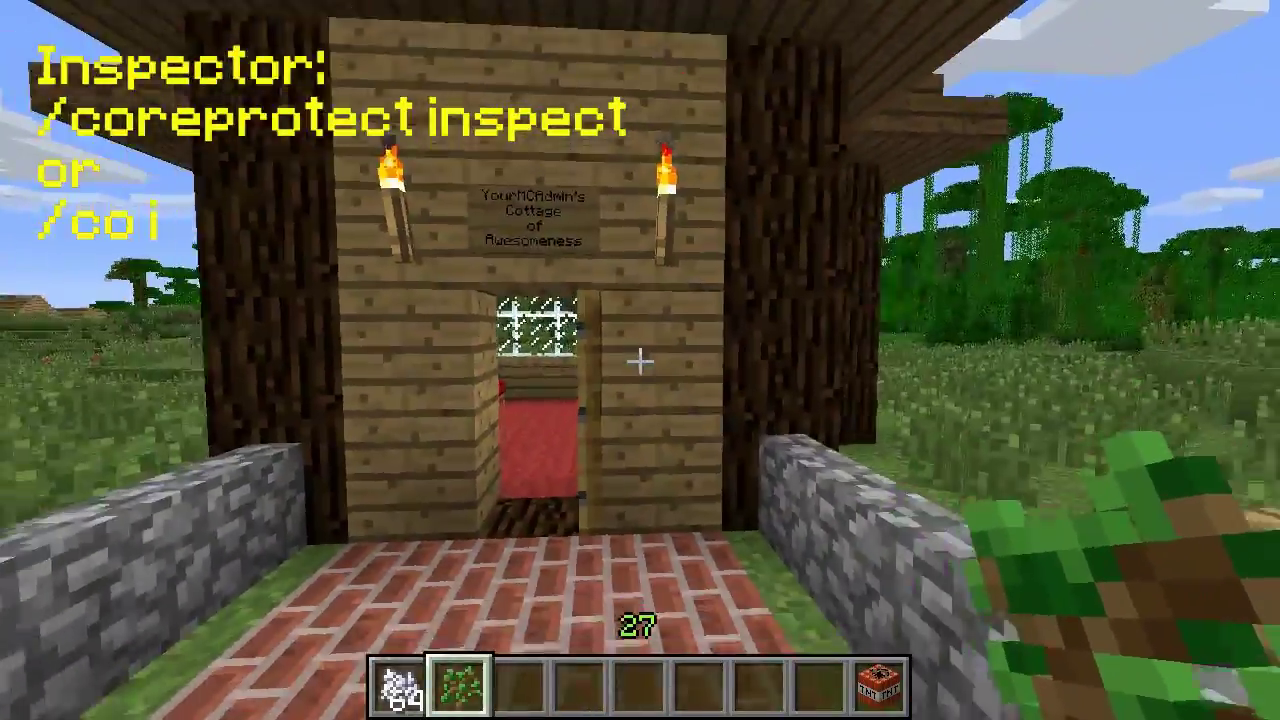
key("s")
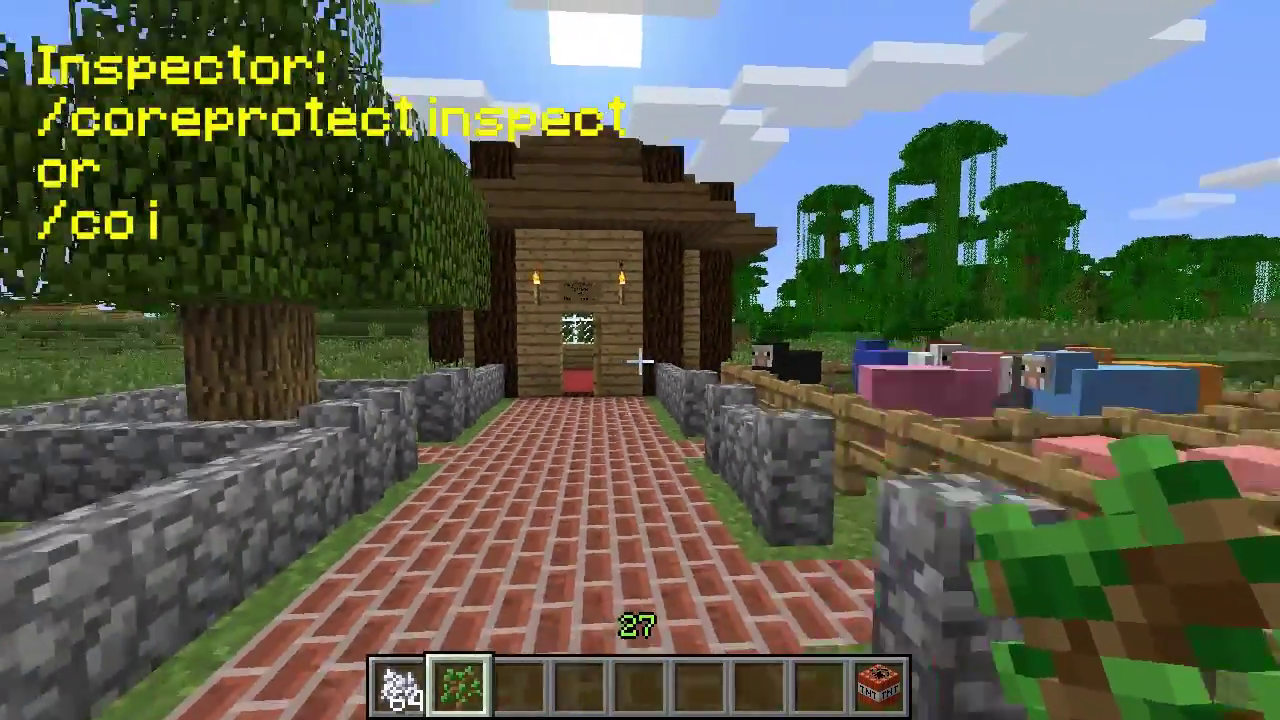
key("w")
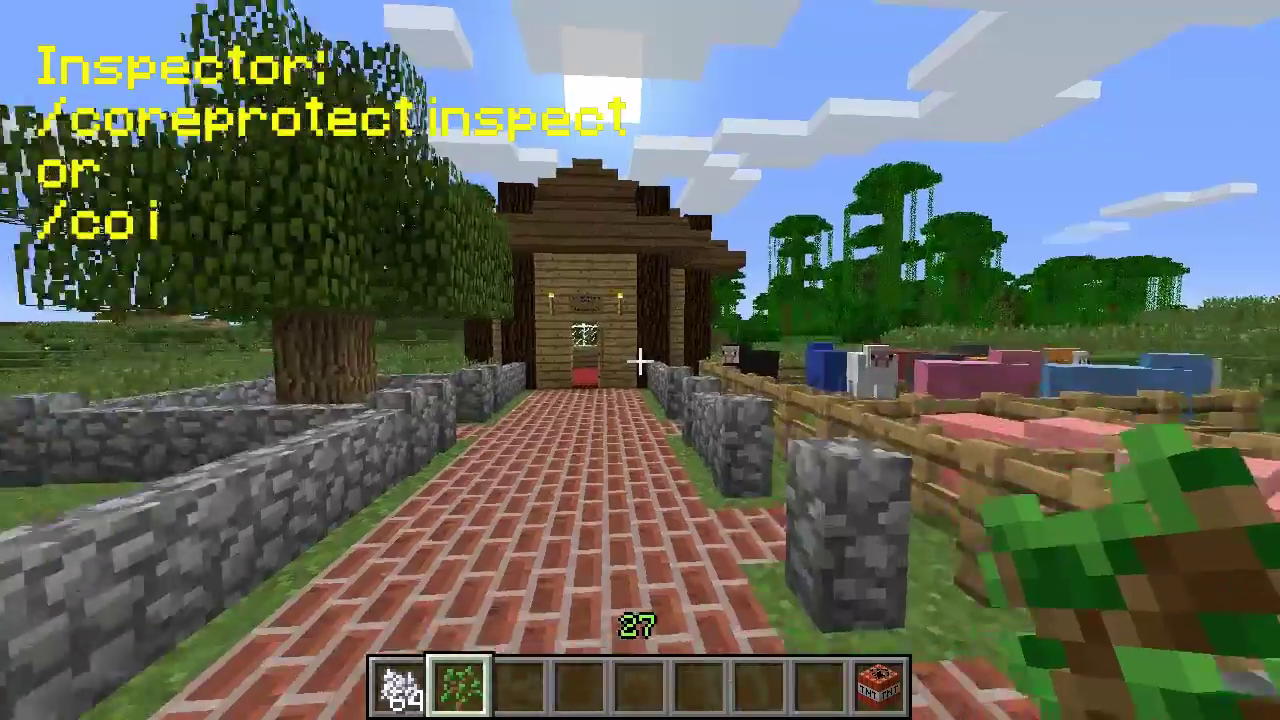
key("w")
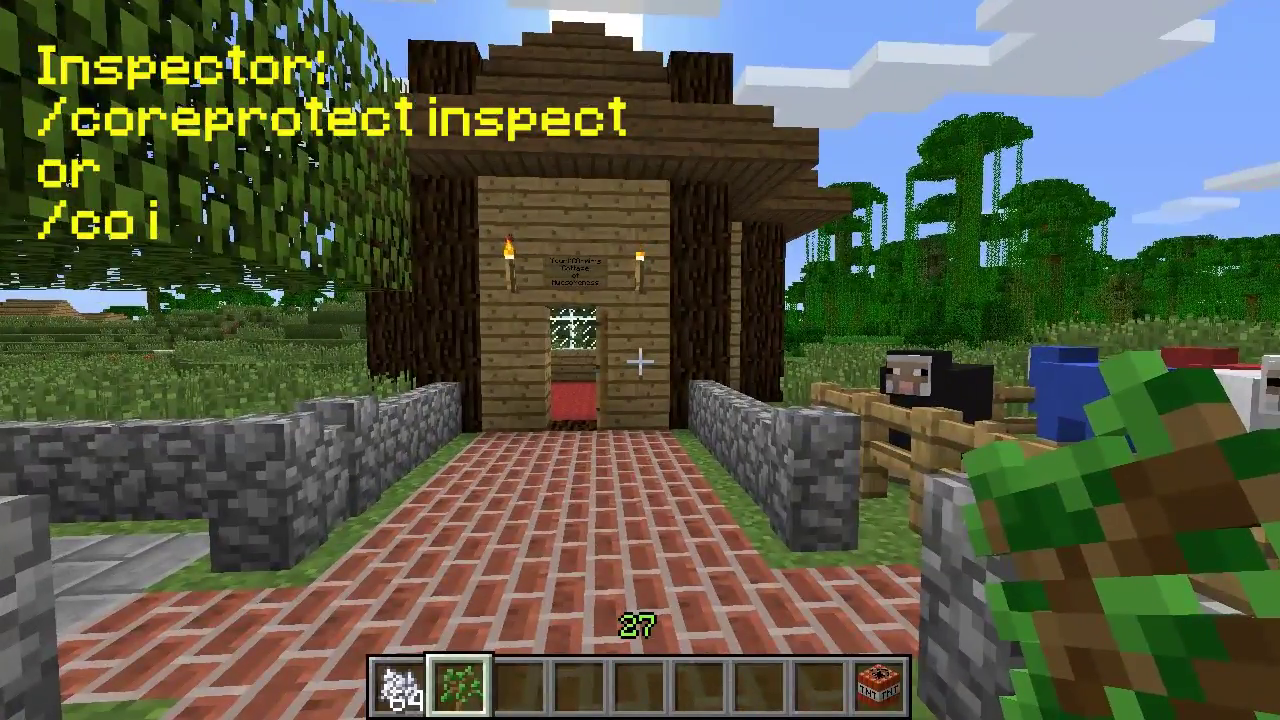
key("s")
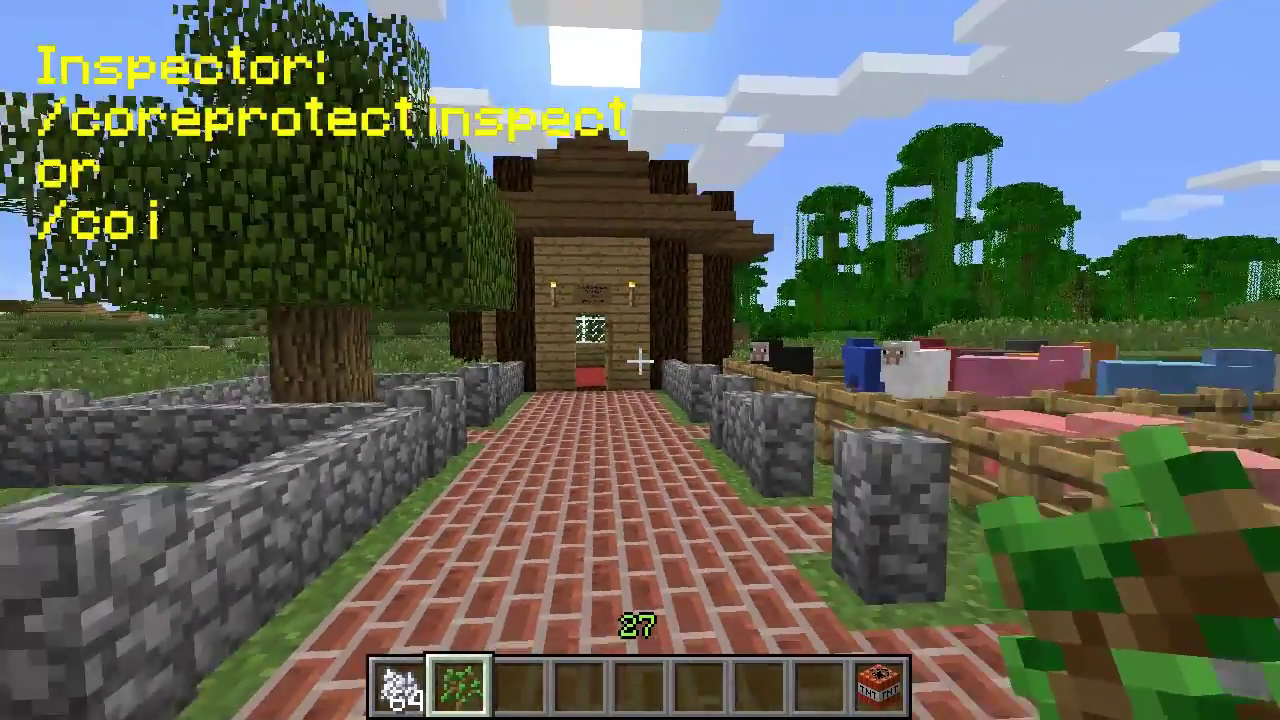
key("w")
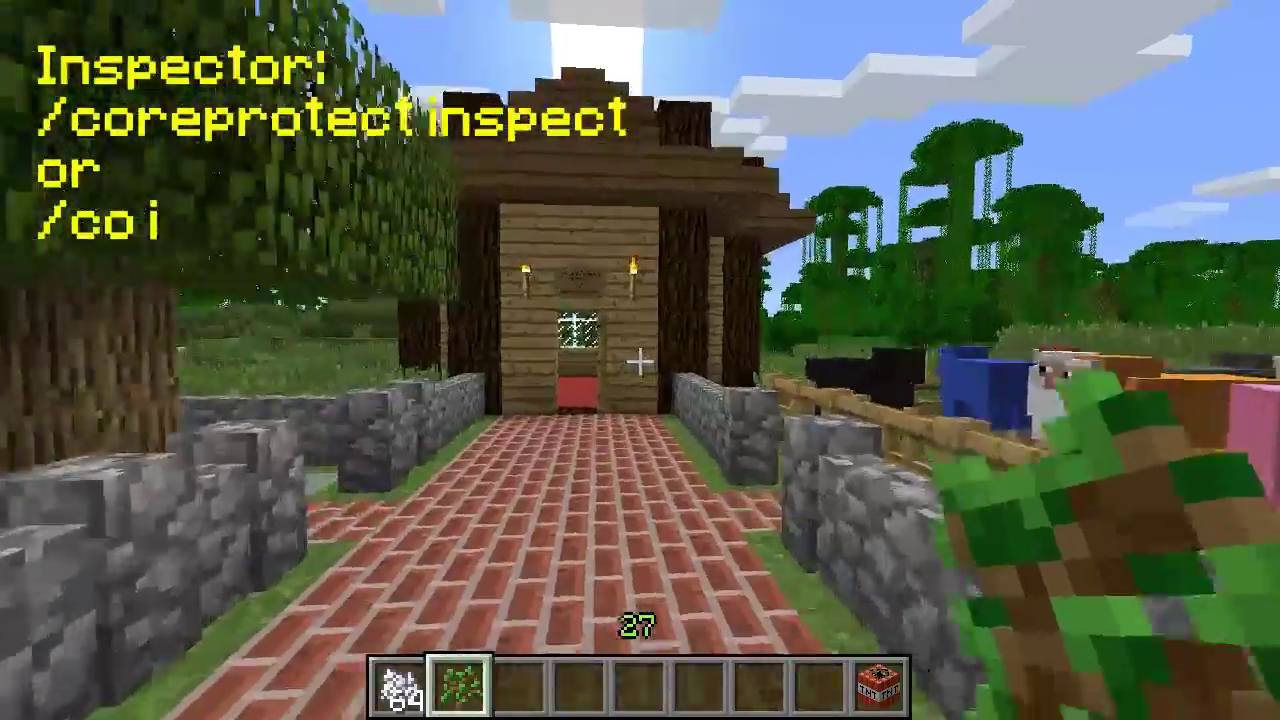
key("w")
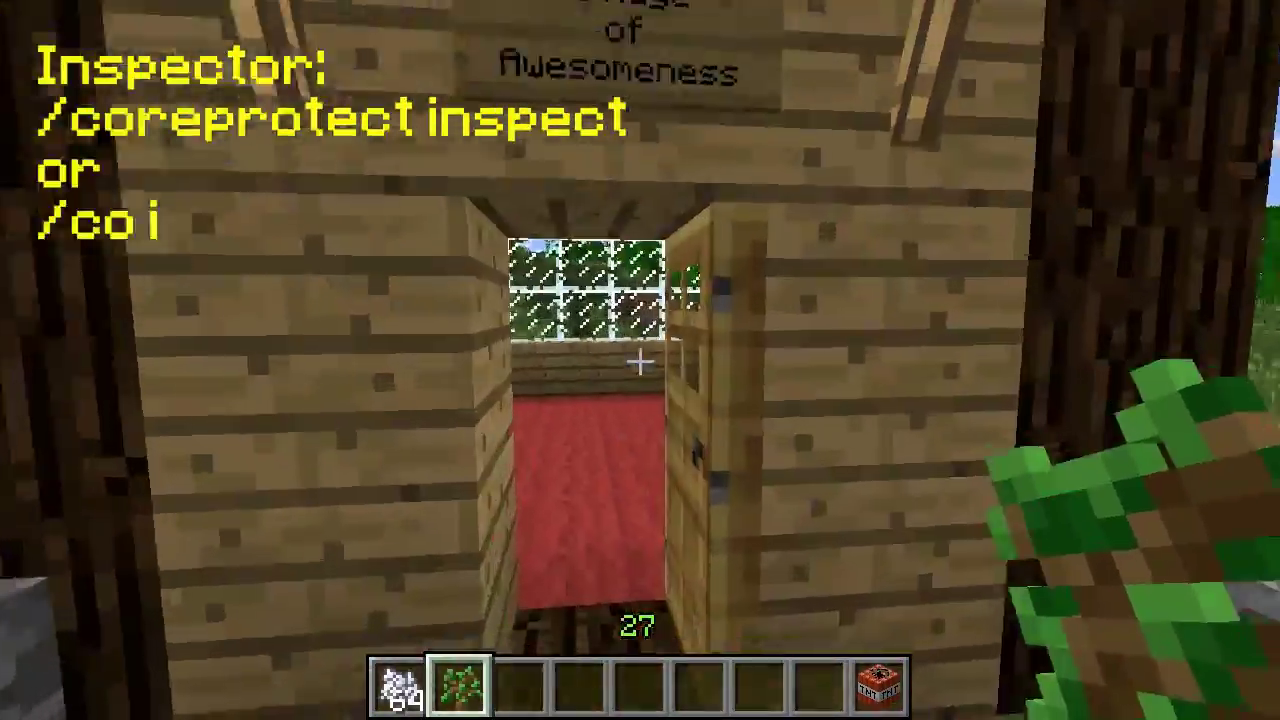
key("w")
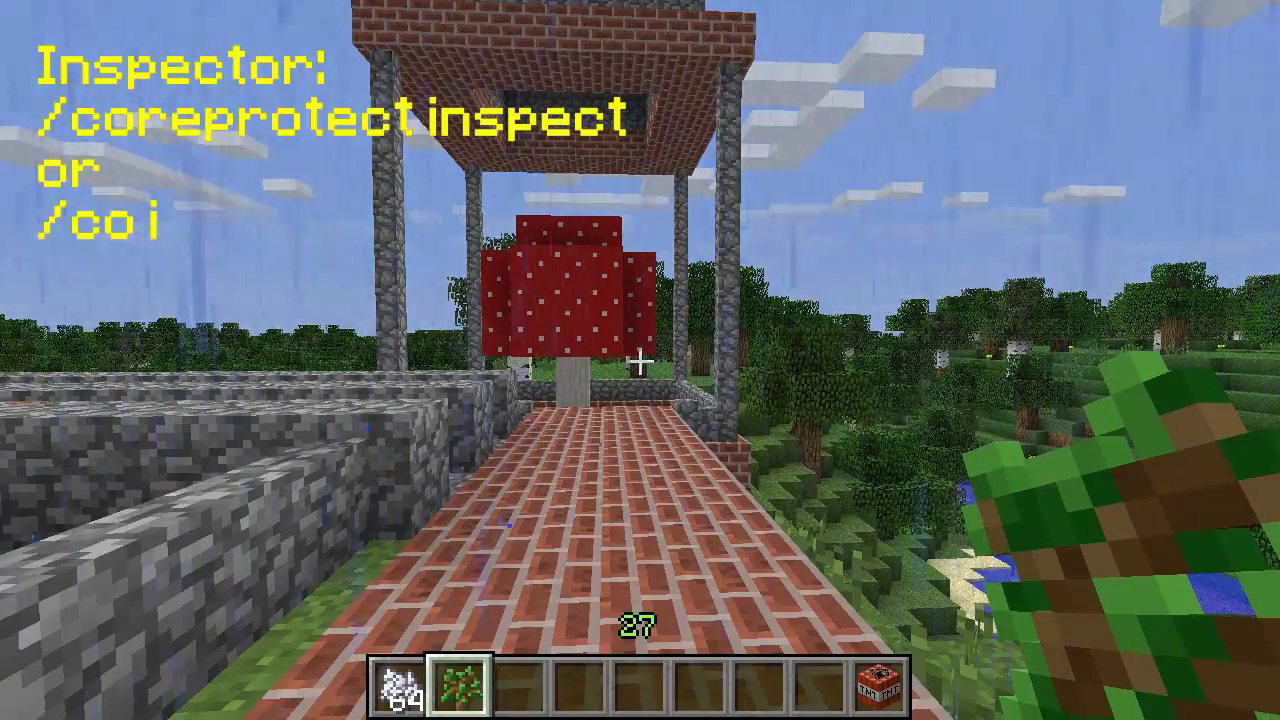
Set the weather to sun with /sun and run /coreprotect lookup without any parameters.
type("/sun")
key("Return")
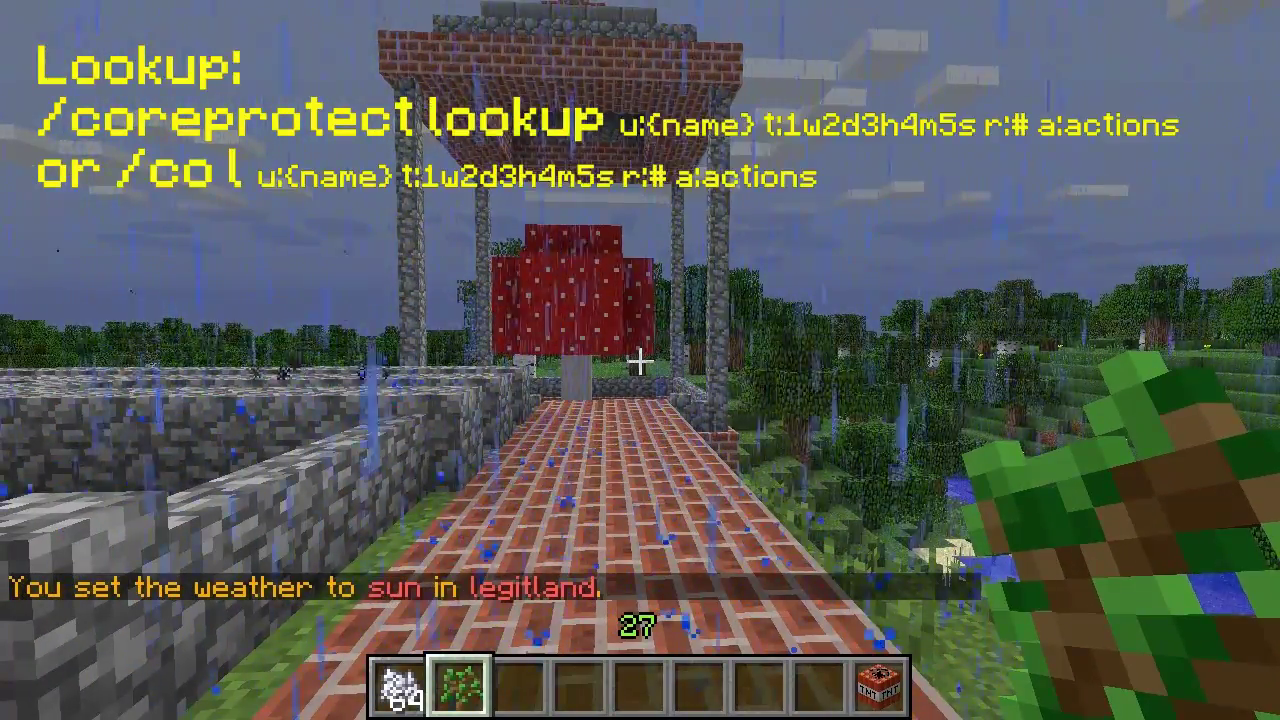
type("/core")
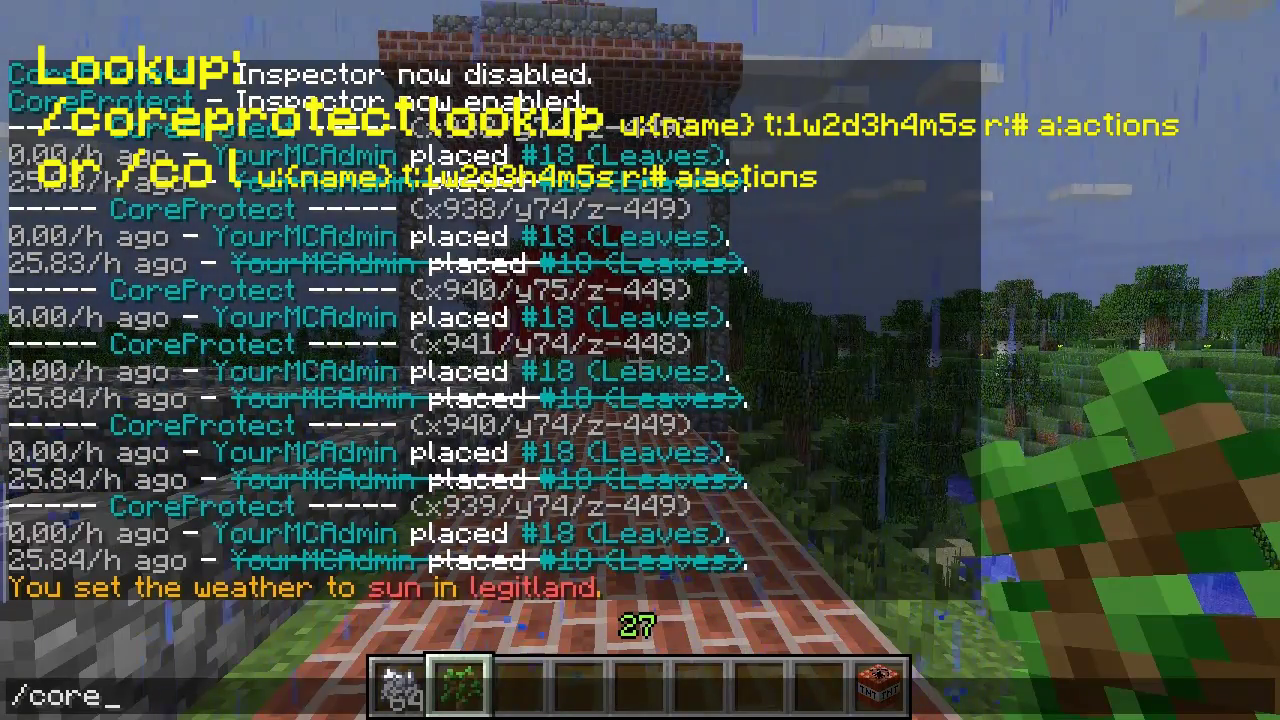
type("protect l")
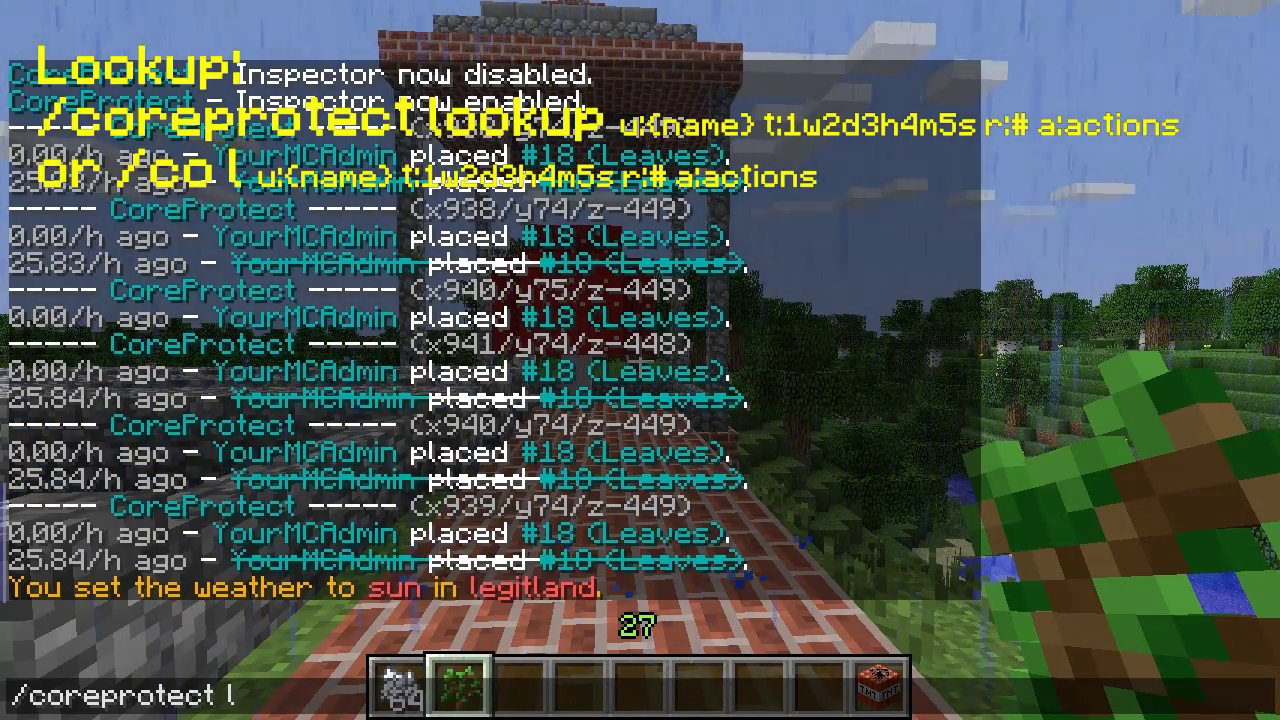
type("ookup")
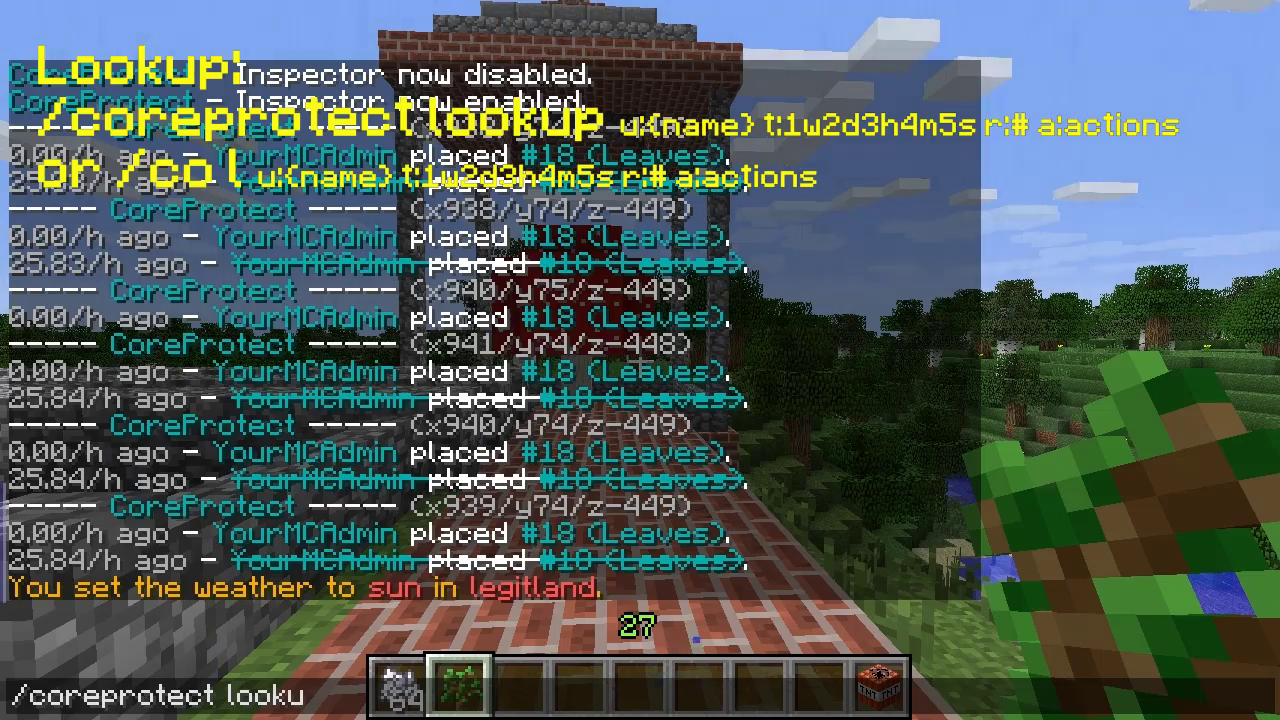
key("Return")
Look up the logged actions of user yourmcadmin over the last 5 minutes with /co lookup u:yourmcadmin t:5m.
key("slash")
type("col")
key("BackSpace")
key("BackSpace")
type("o")
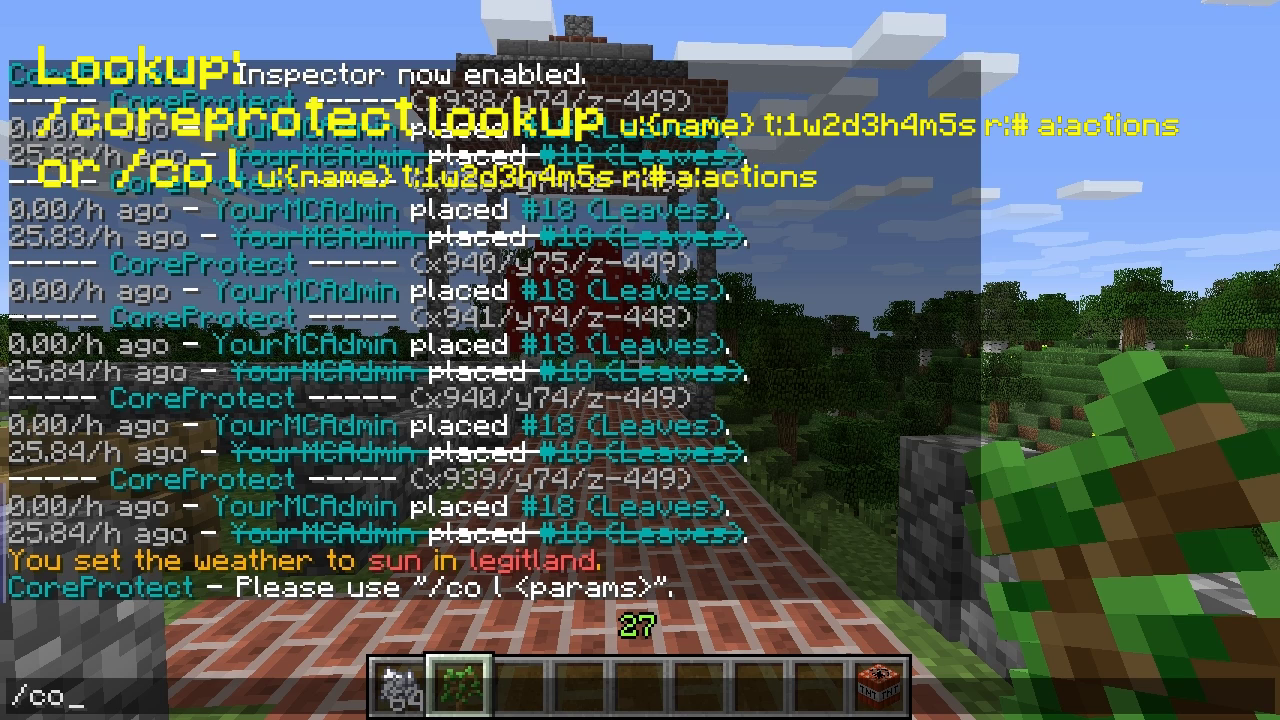
type(" lookup")
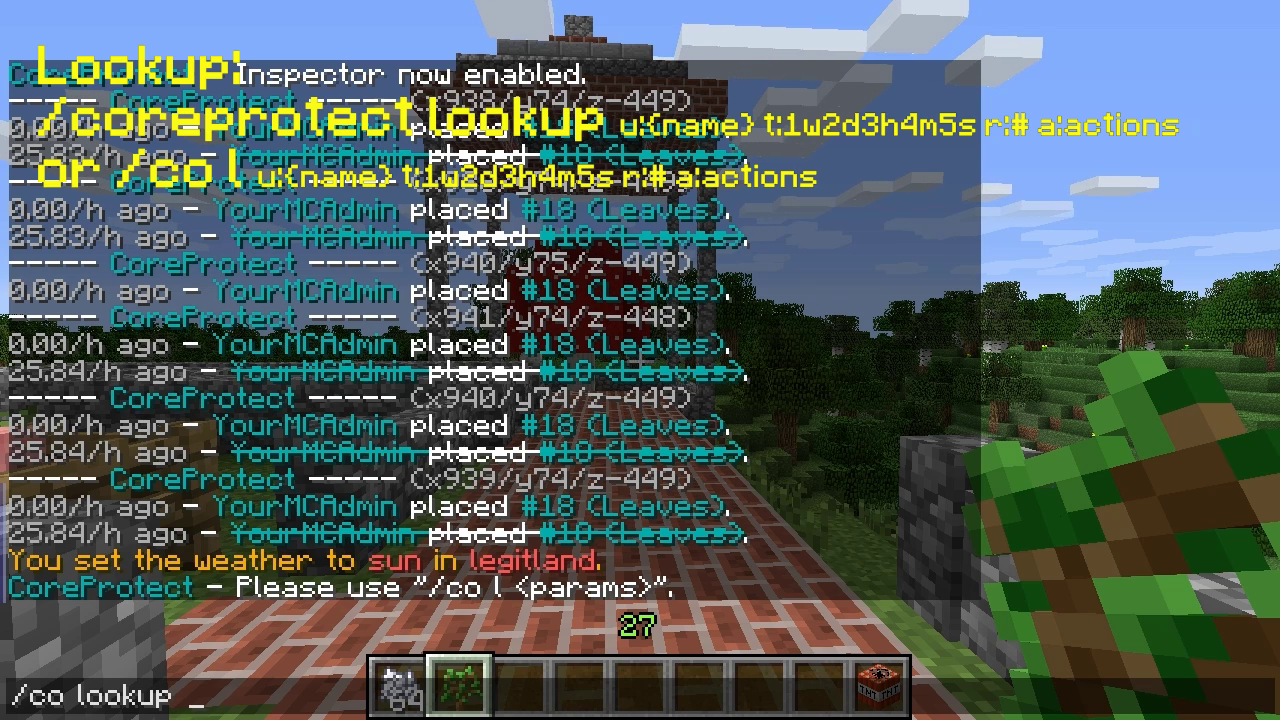
type("u")
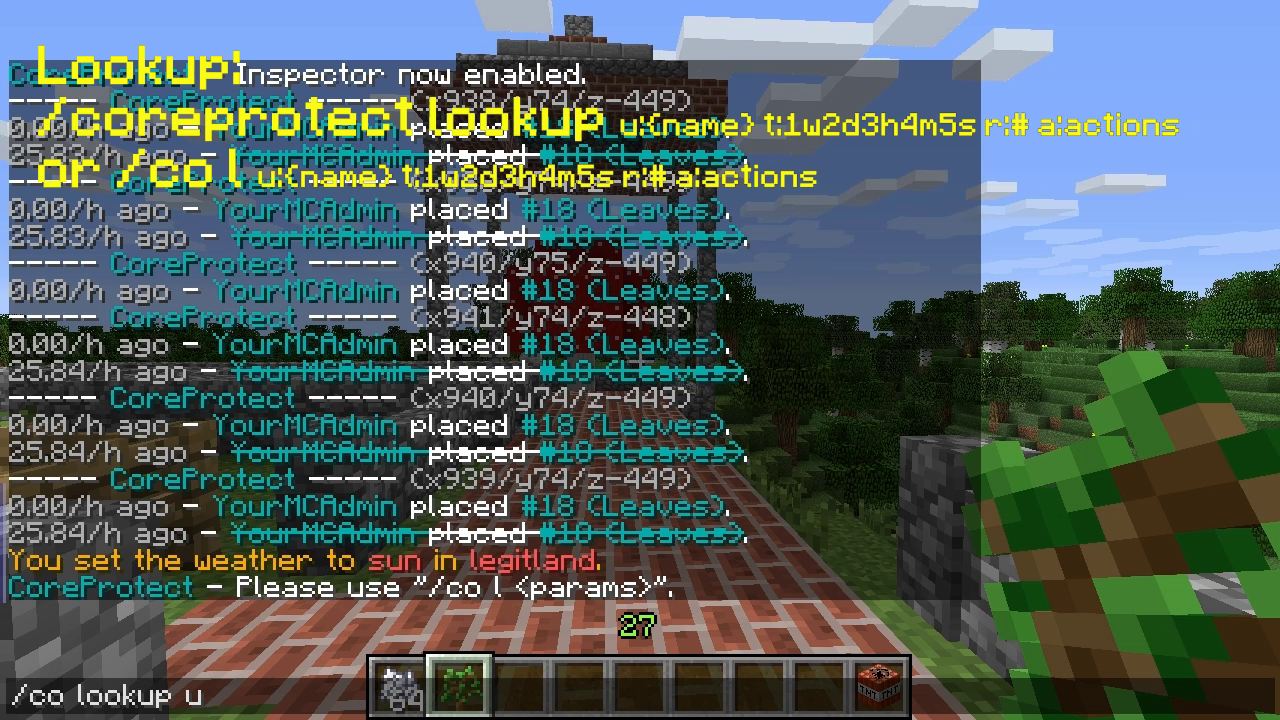
type(":yourmcadmin")
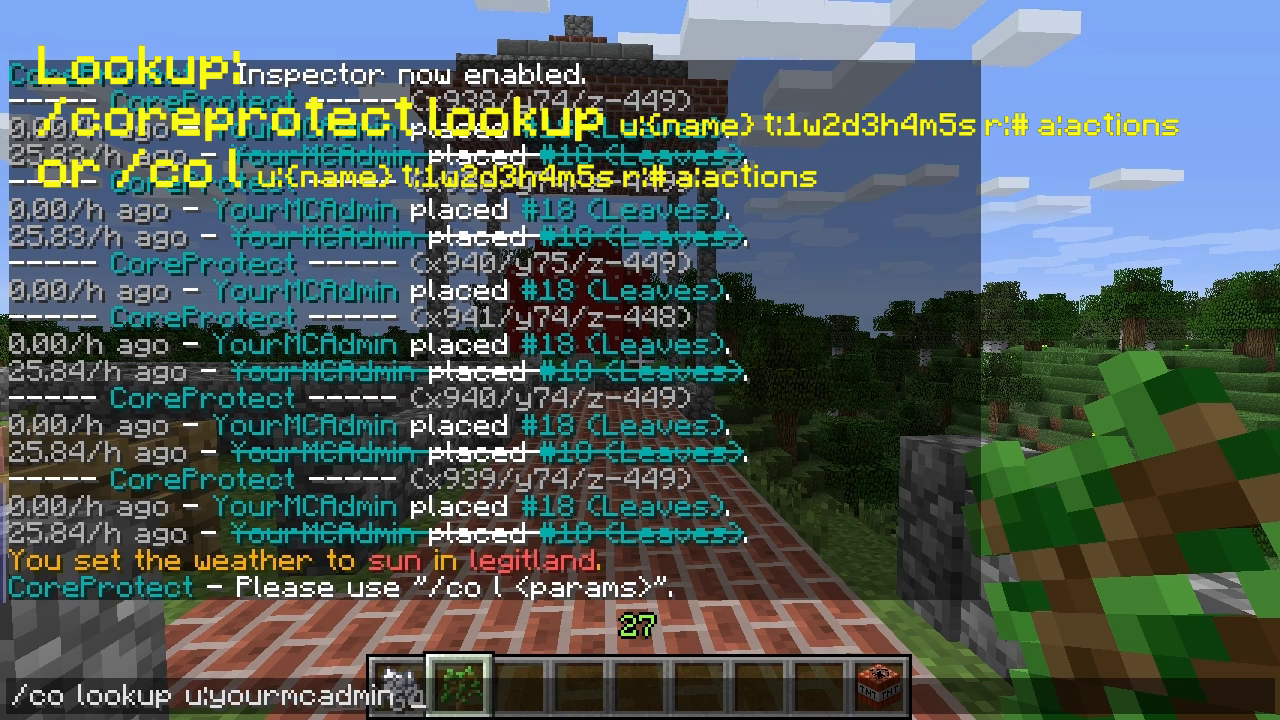
type("t:")
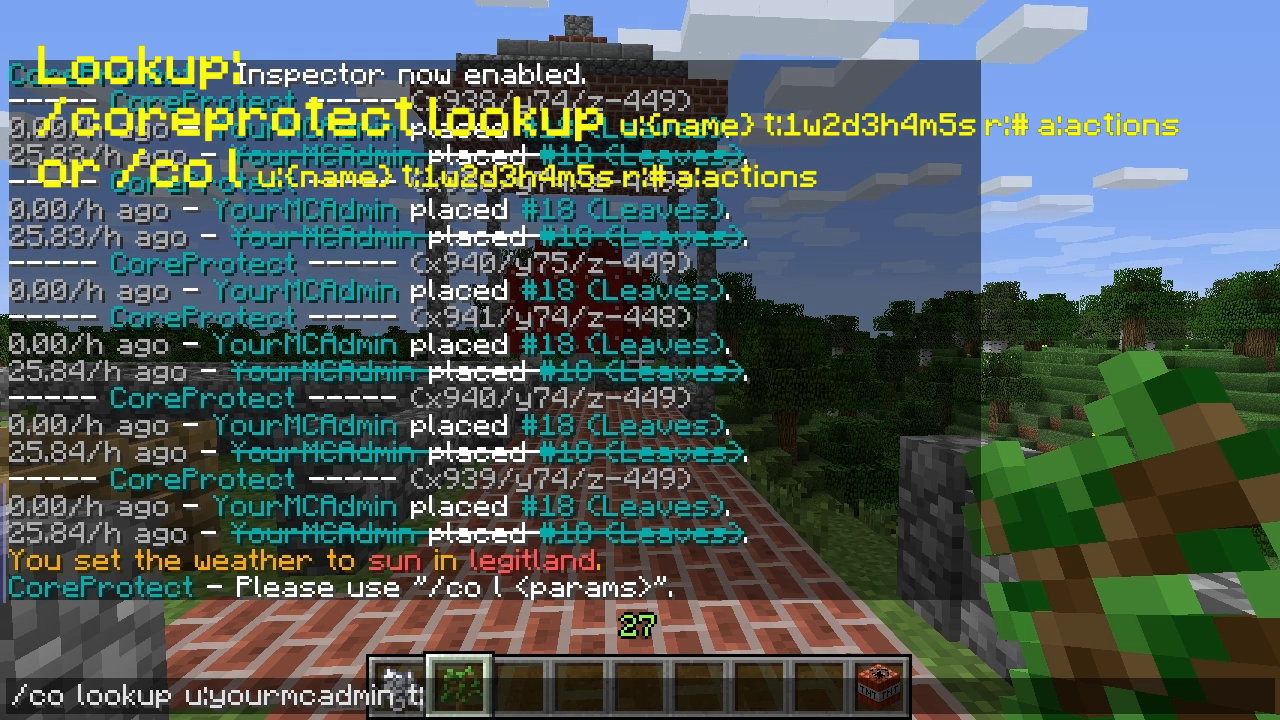
type("5m")
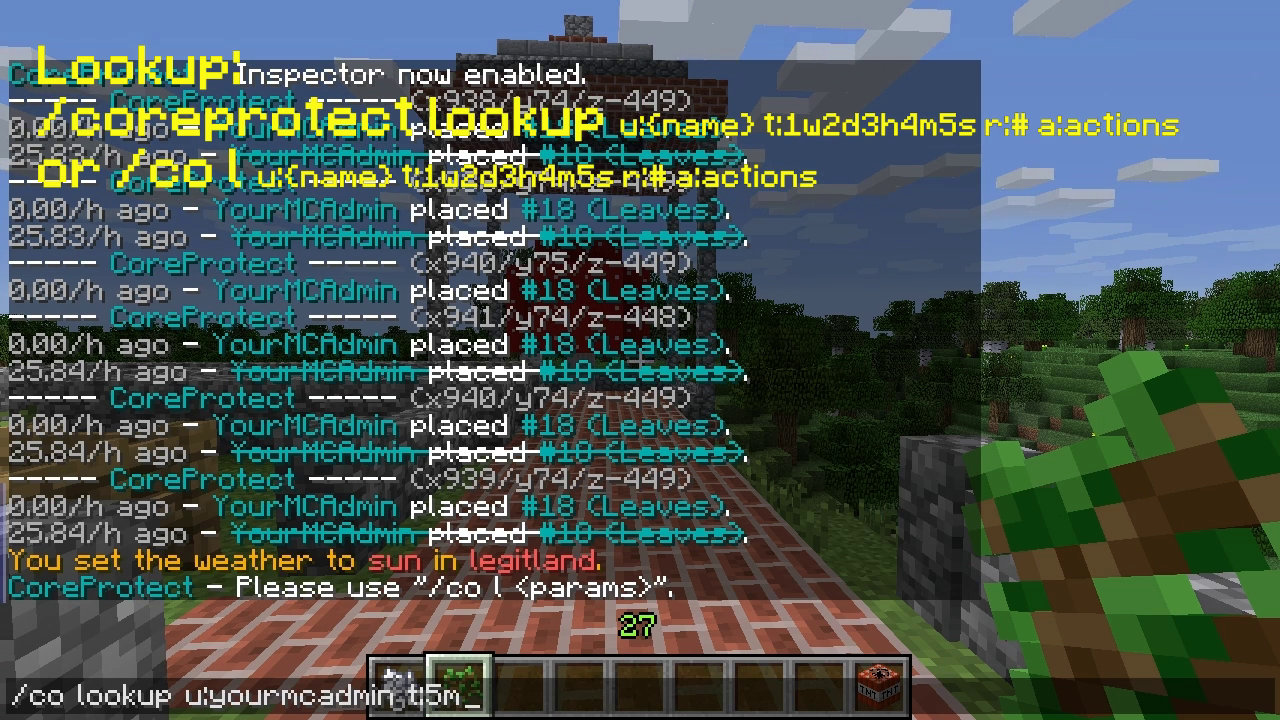
key("Return")
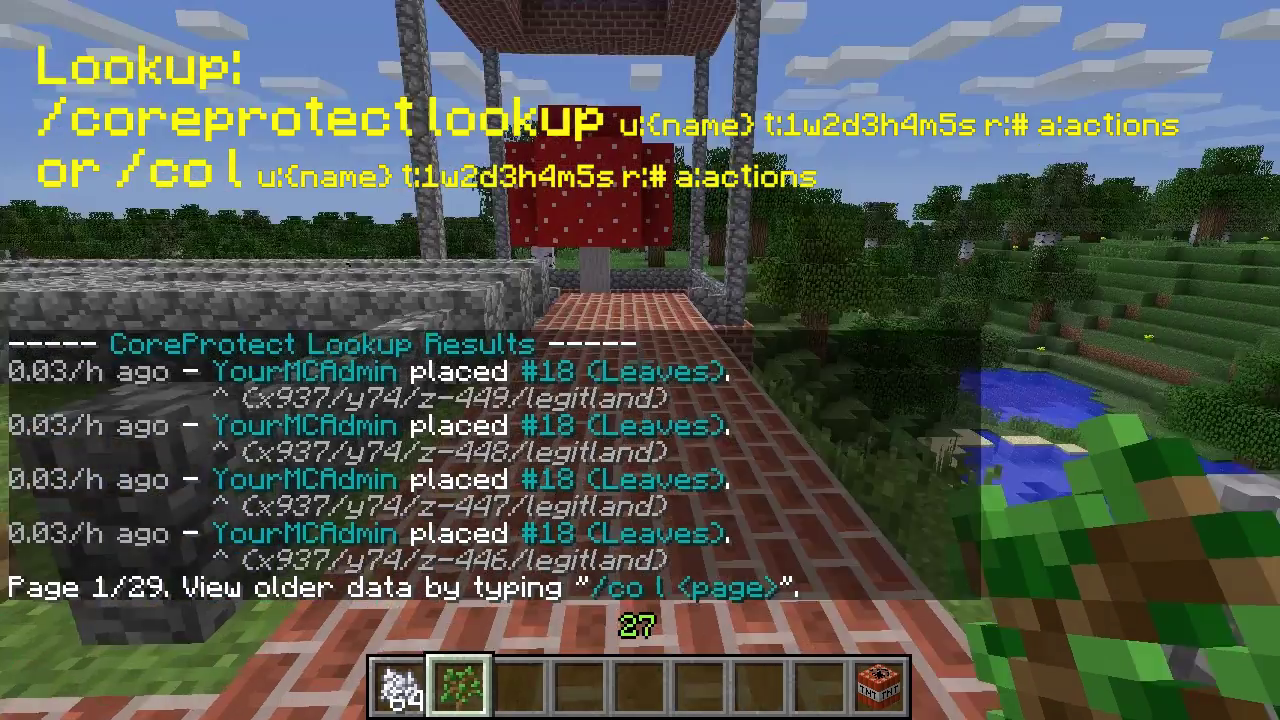
Show page 13 of the lookup results with /co l 13.
key("t")
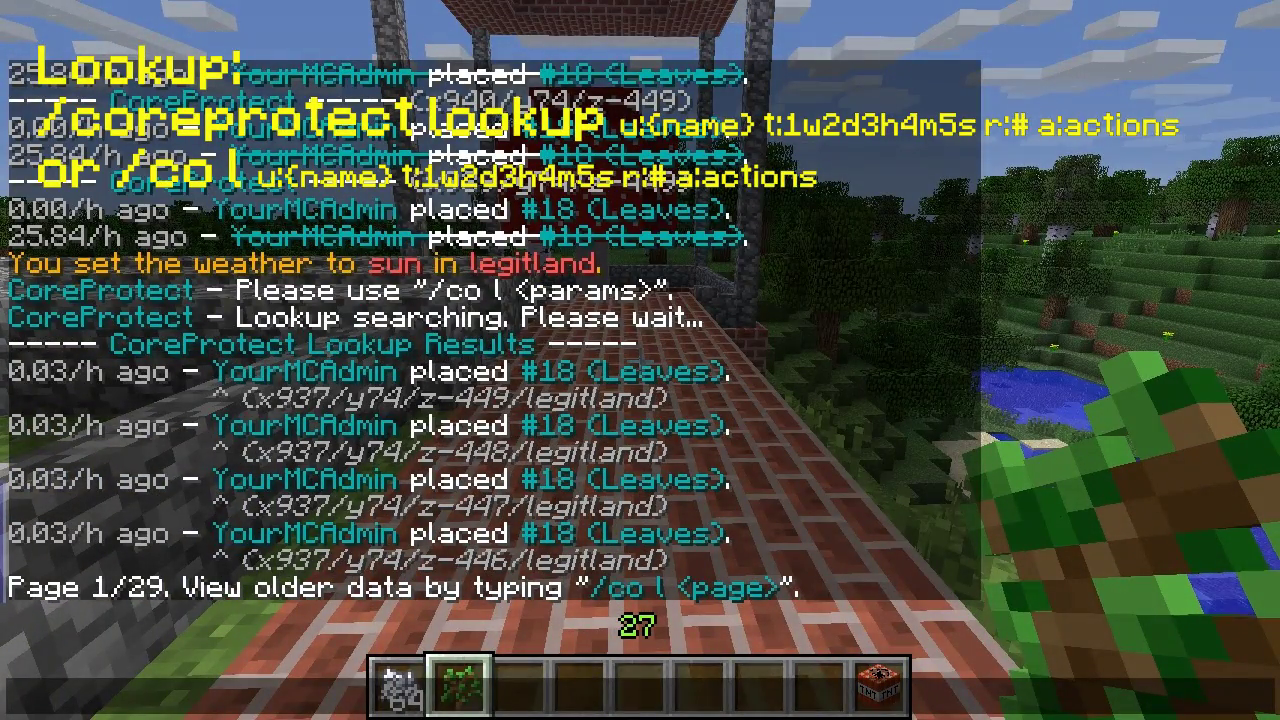
type("/co")
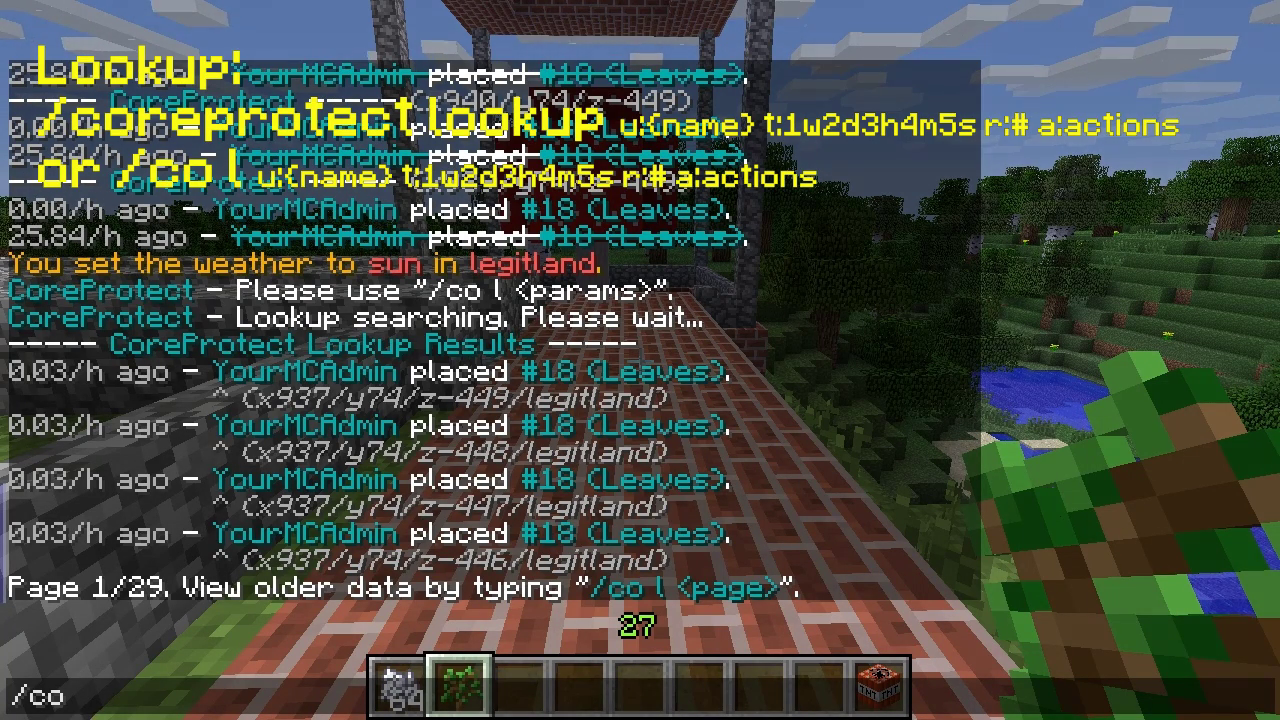
type(" l ")
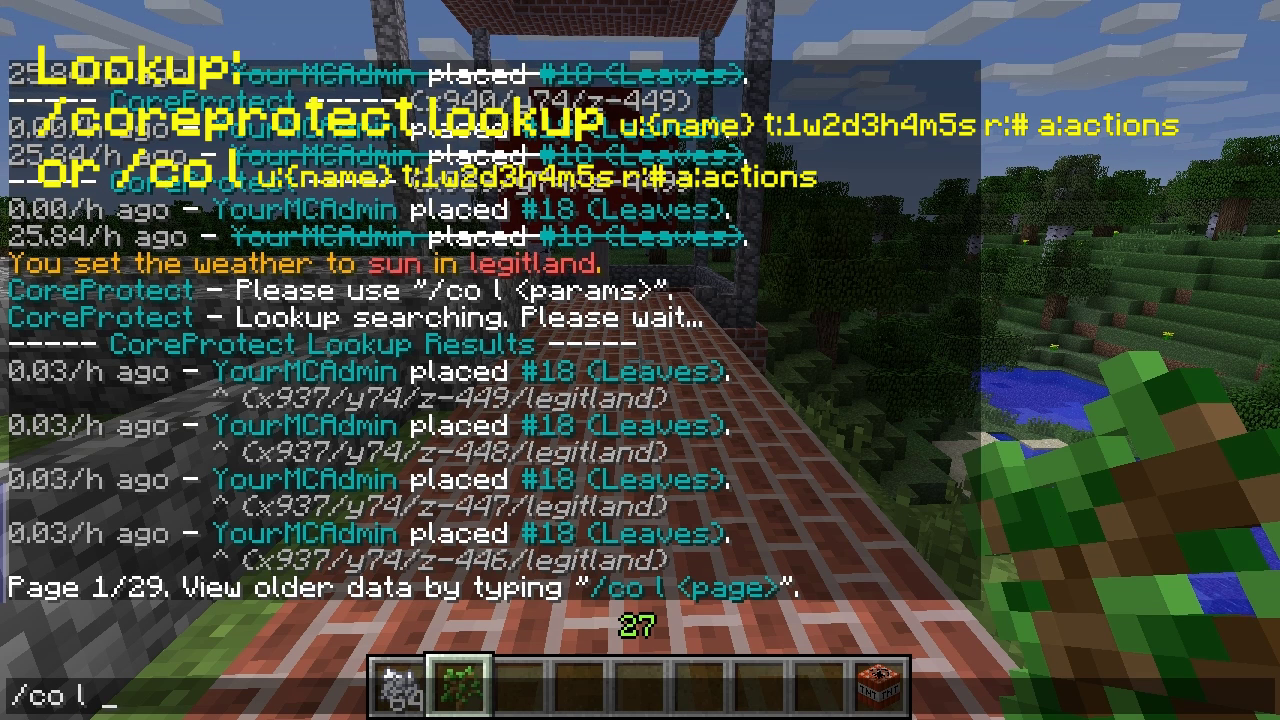
type("13")
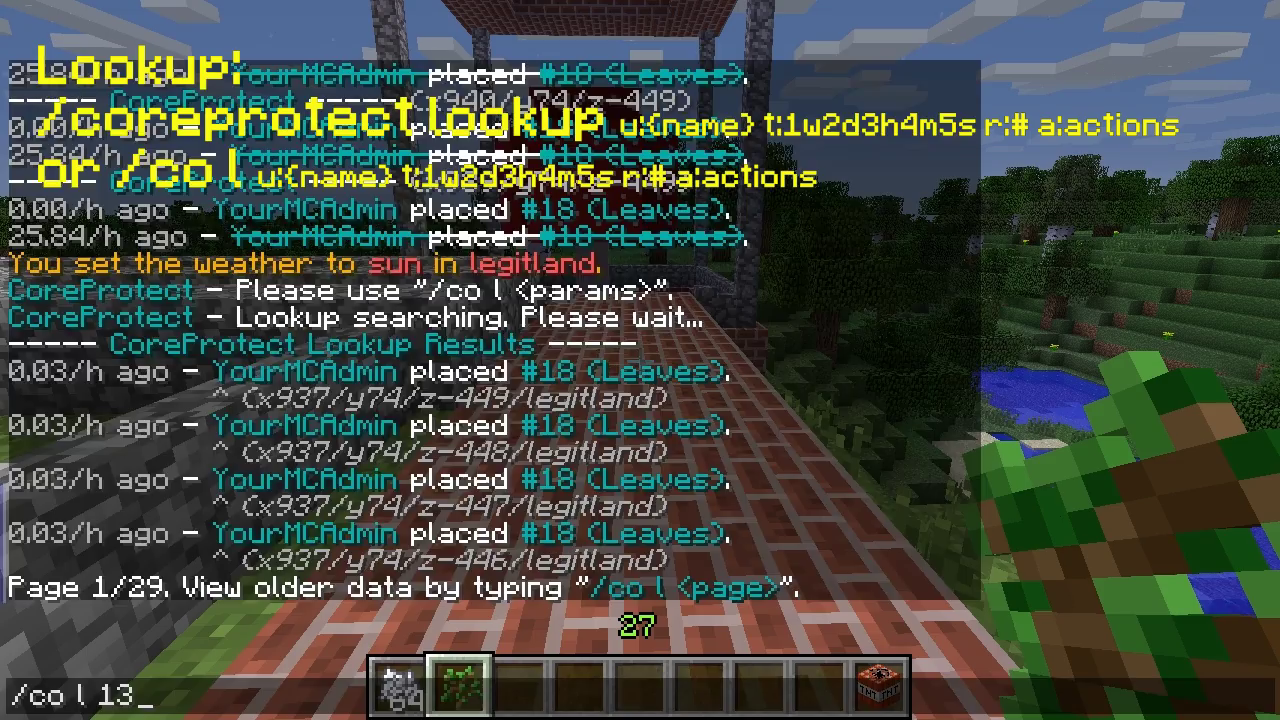
key("Return")
Show page 25 of the lookup results by editing the previous page command to /co l 25.
key("t")
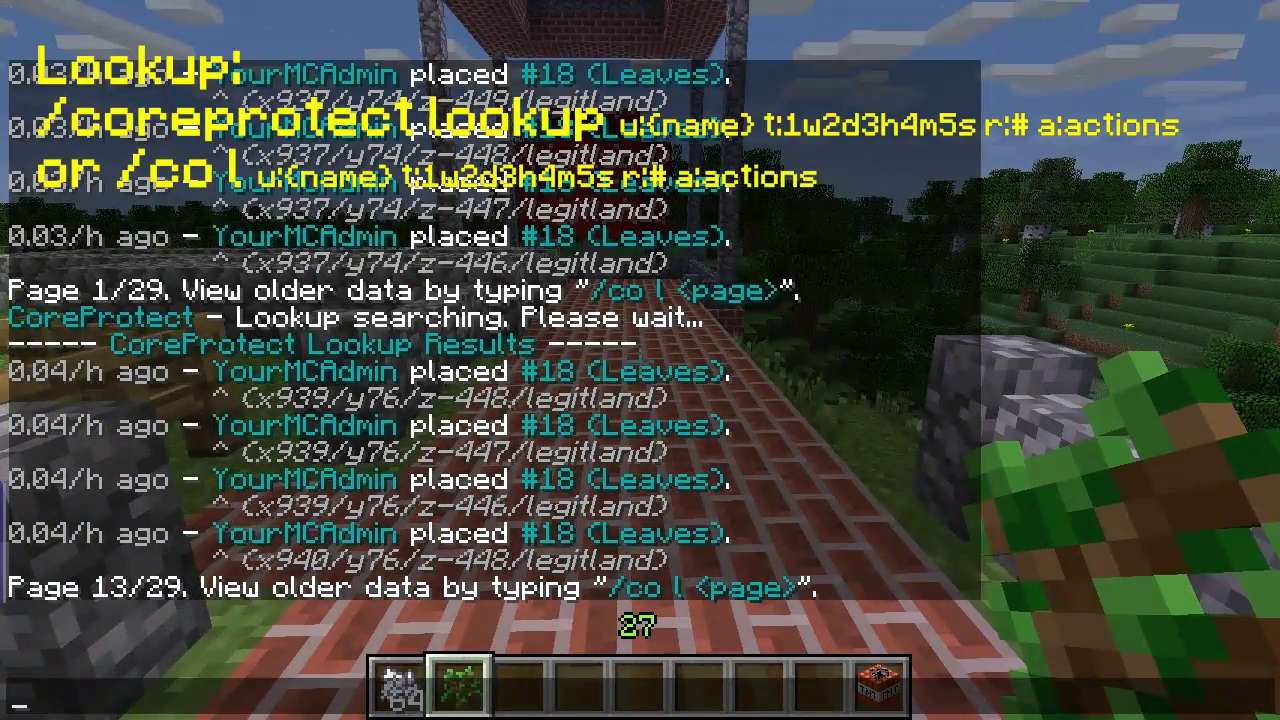
key("Up")
key("BackSpace")
key("BackSpace")
type("25")
key("Return")
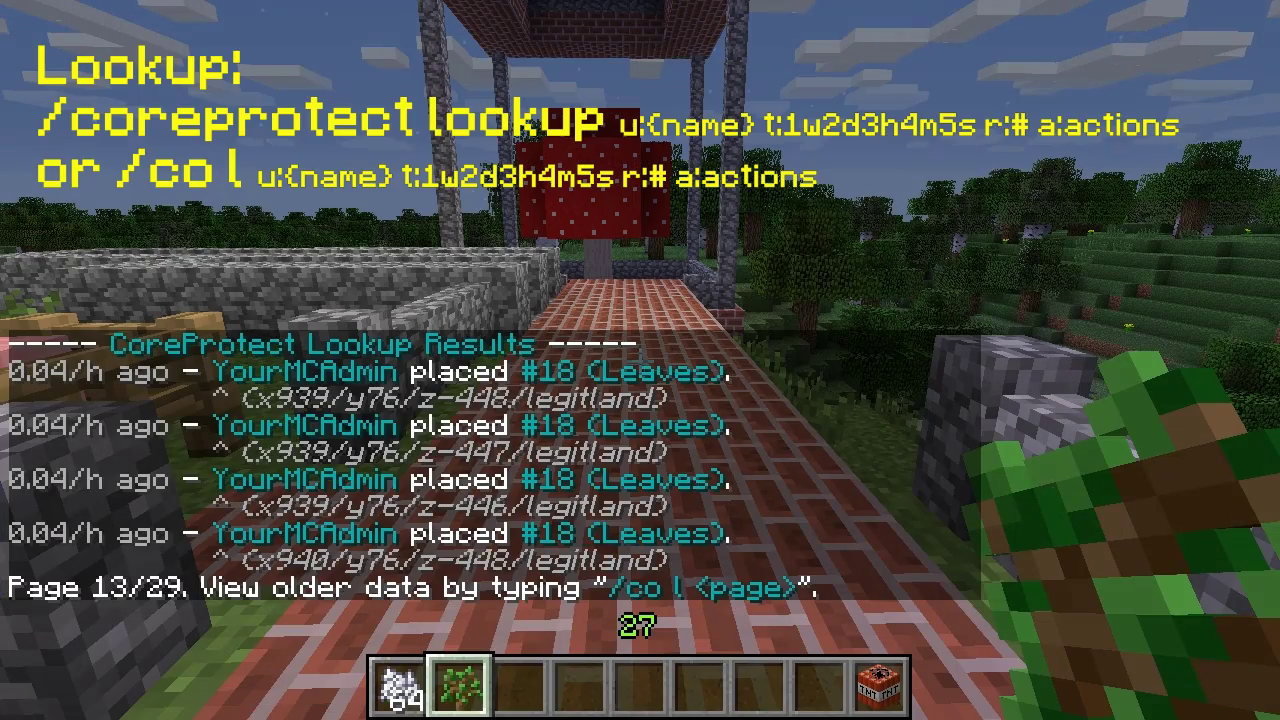
Show page 29 of the lookup results by editing the previous page command to /co l 29.
key("t")
key("Up")
key("BackSpace")
type("9")
key("Return")
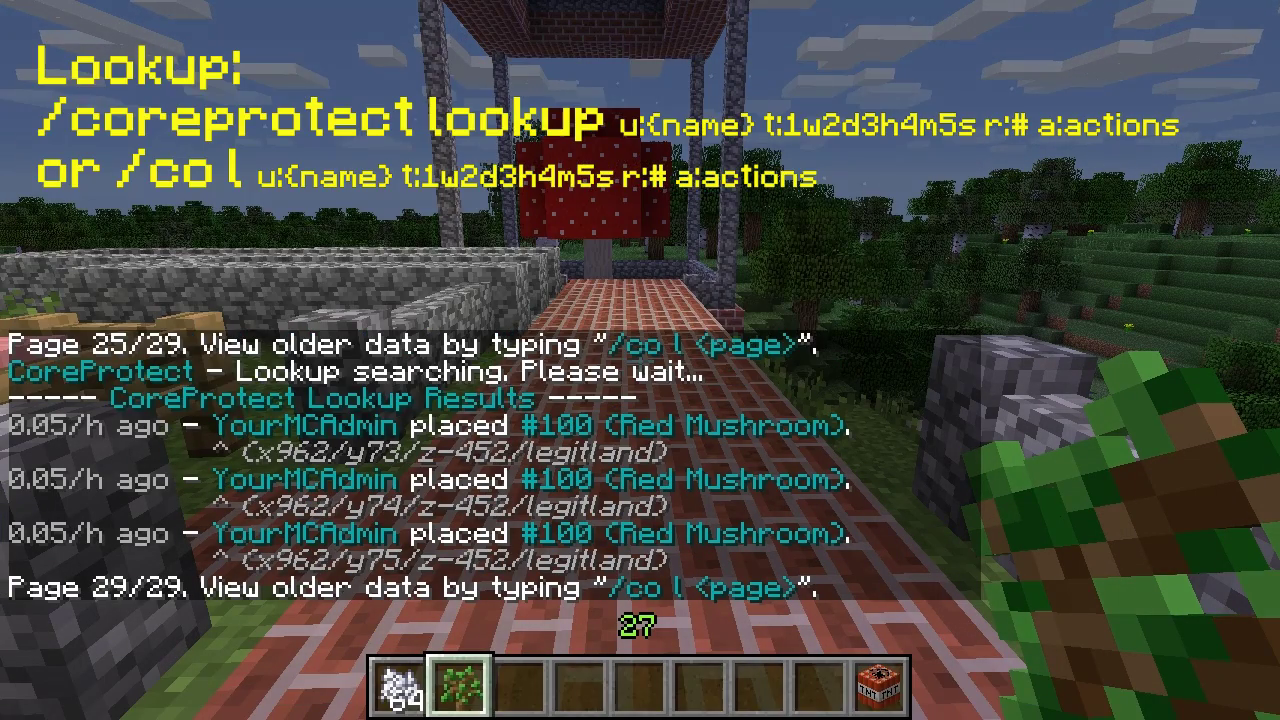
Look up yourmcadmin's actions over a combined time span with /co lookup u:yourmcadmin t:1d5h10m6s.
key("t")
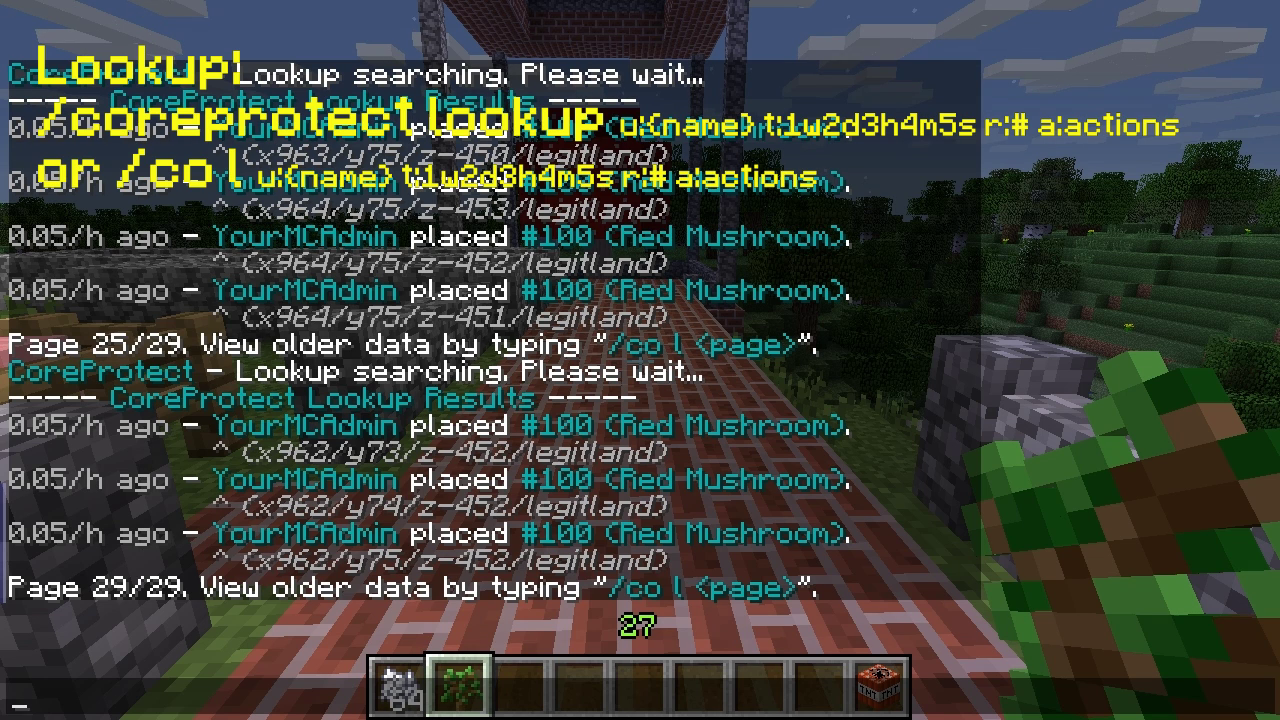
key("Up")
key("BackSpace")
key("BackSpace")
key("BackSpace")
key("BackSpace")
key("BackSpace")
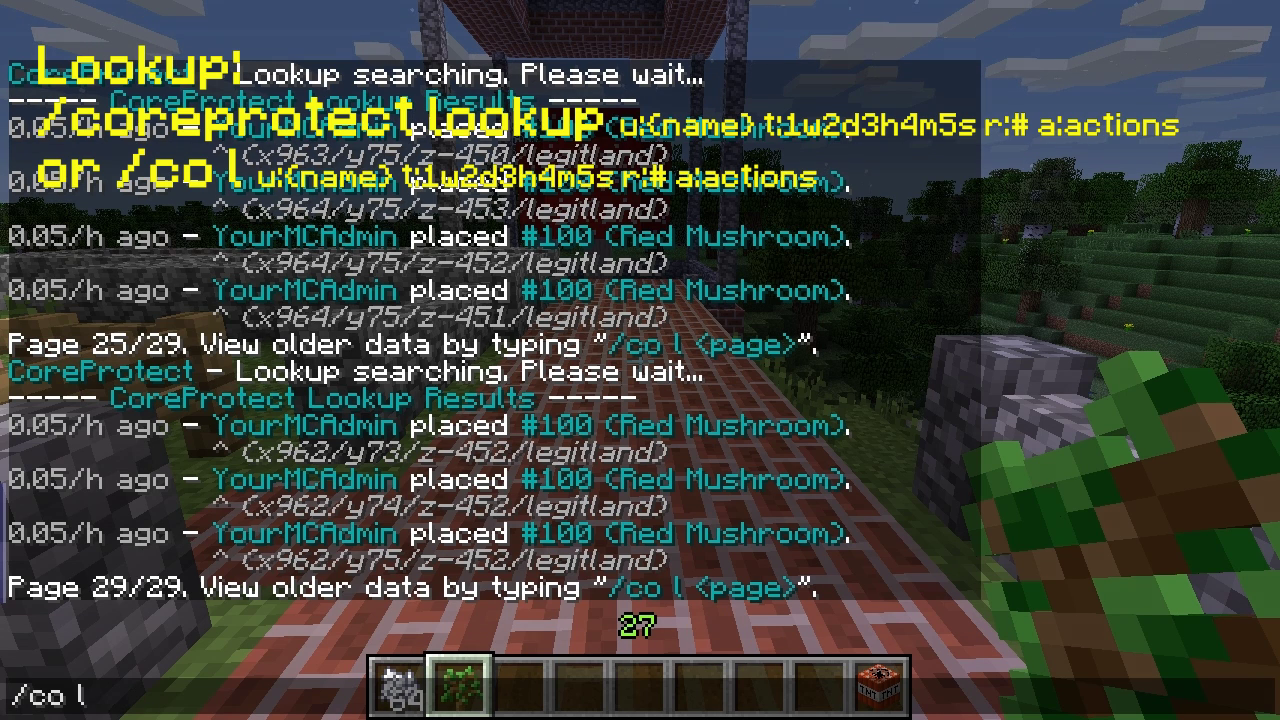
type("lookup")
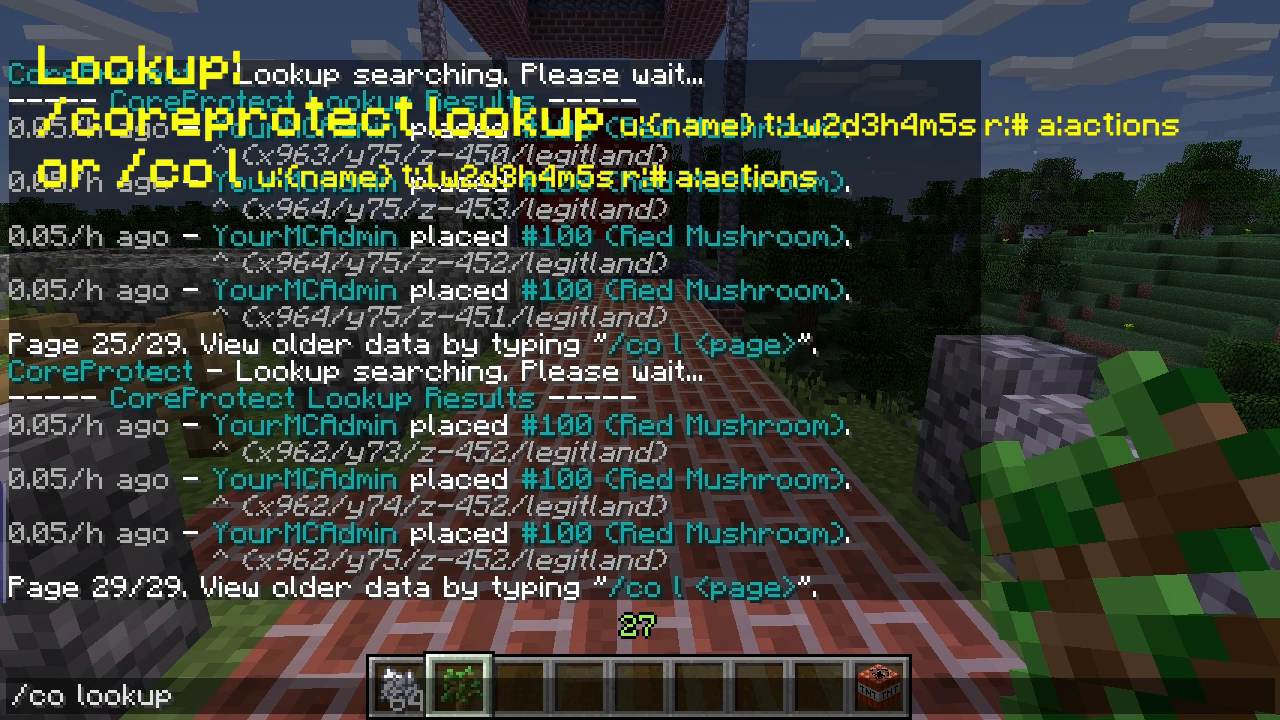
type(" u")
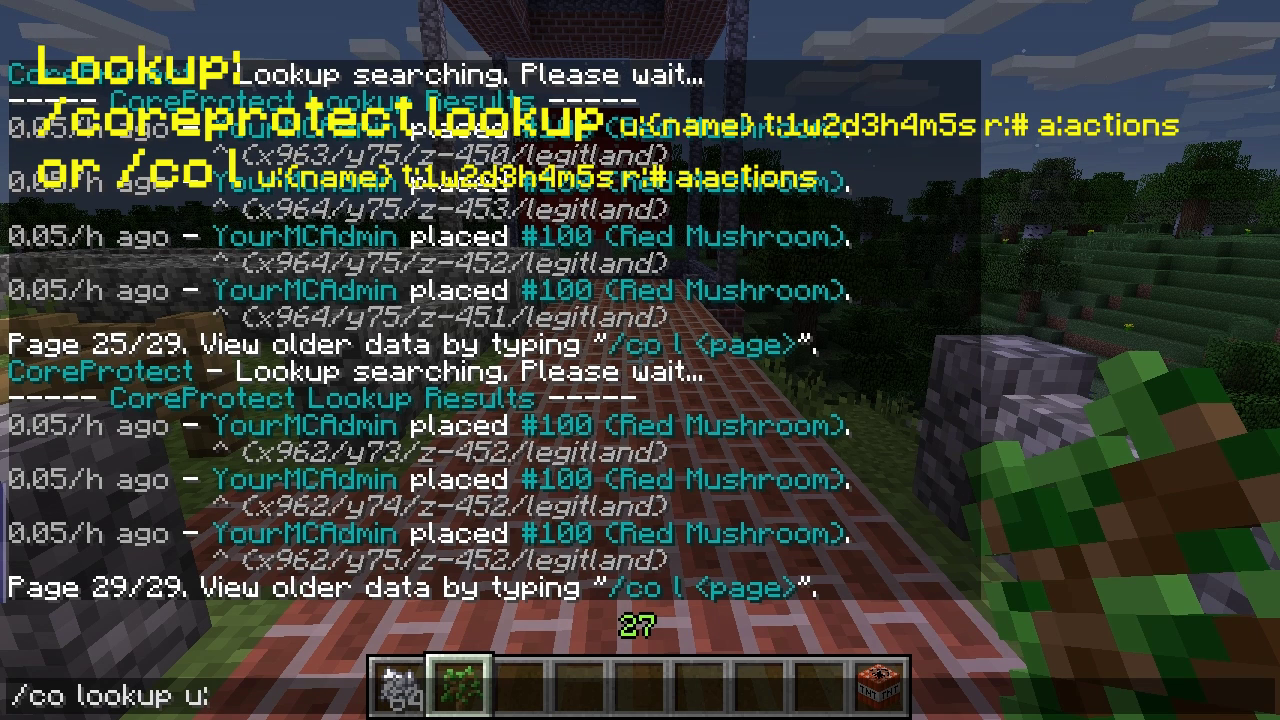
type(":yourmcadmin t")
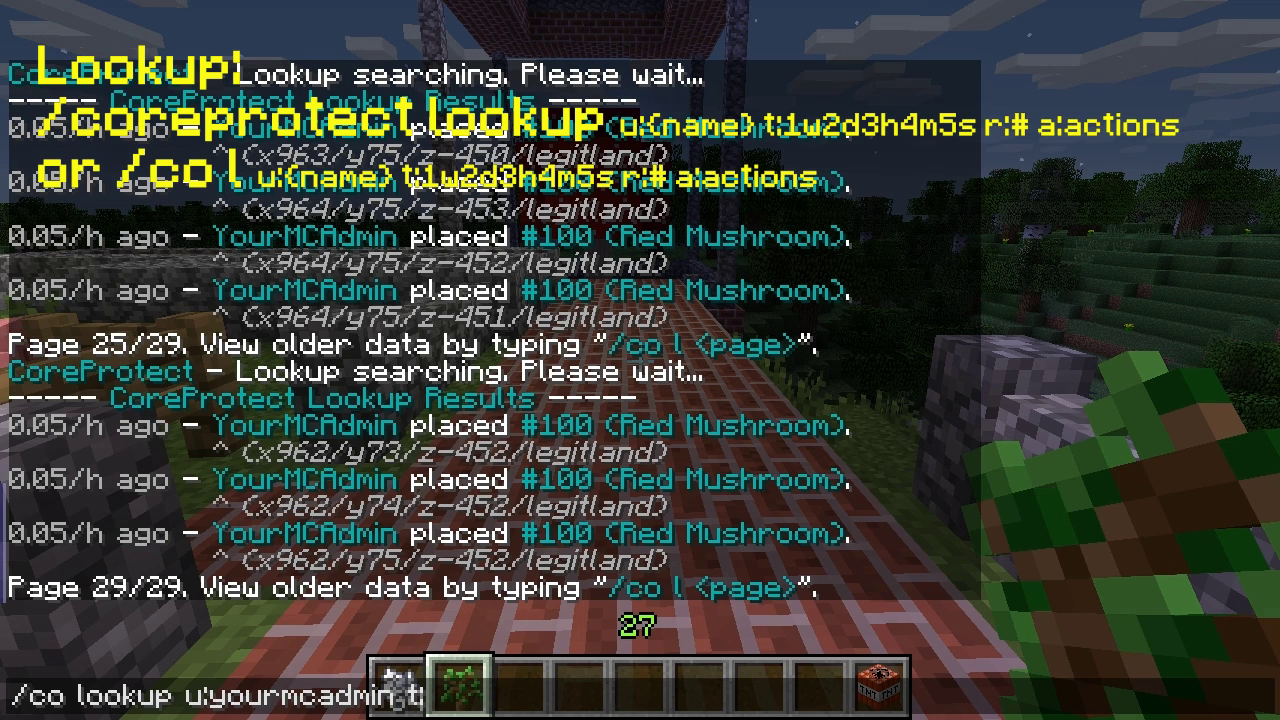
type(":1d")
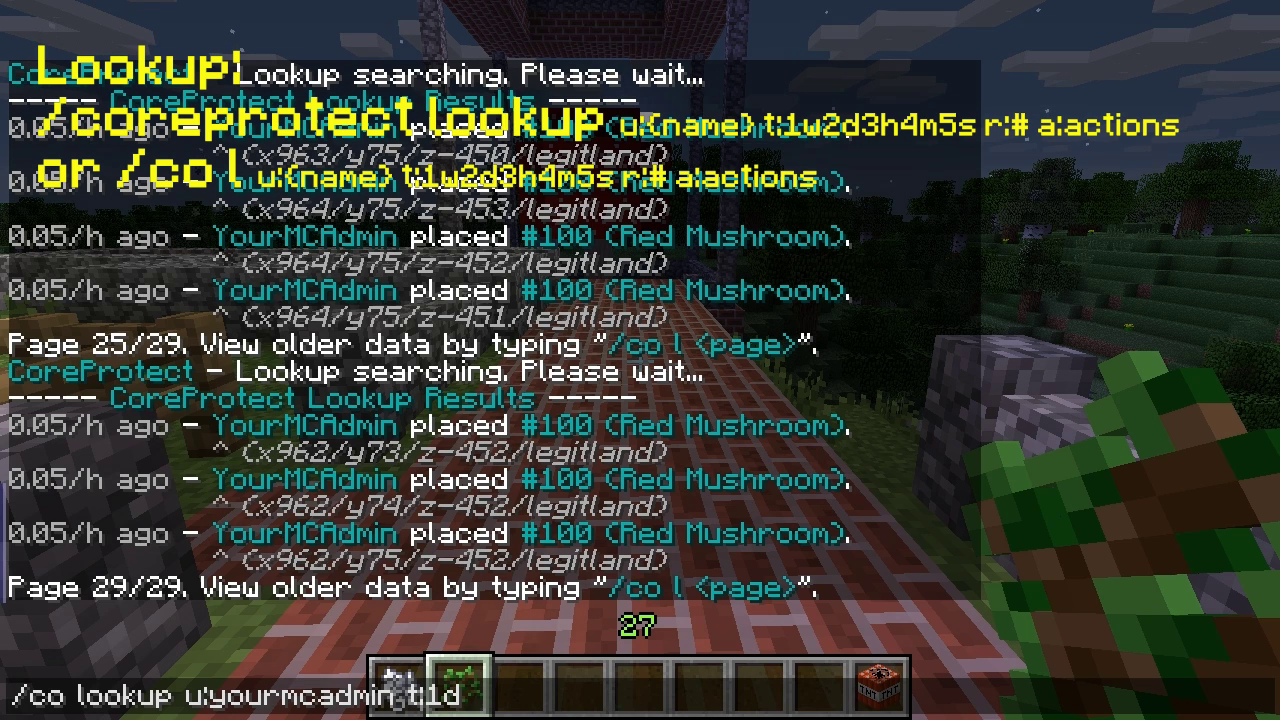
type("5h10m")
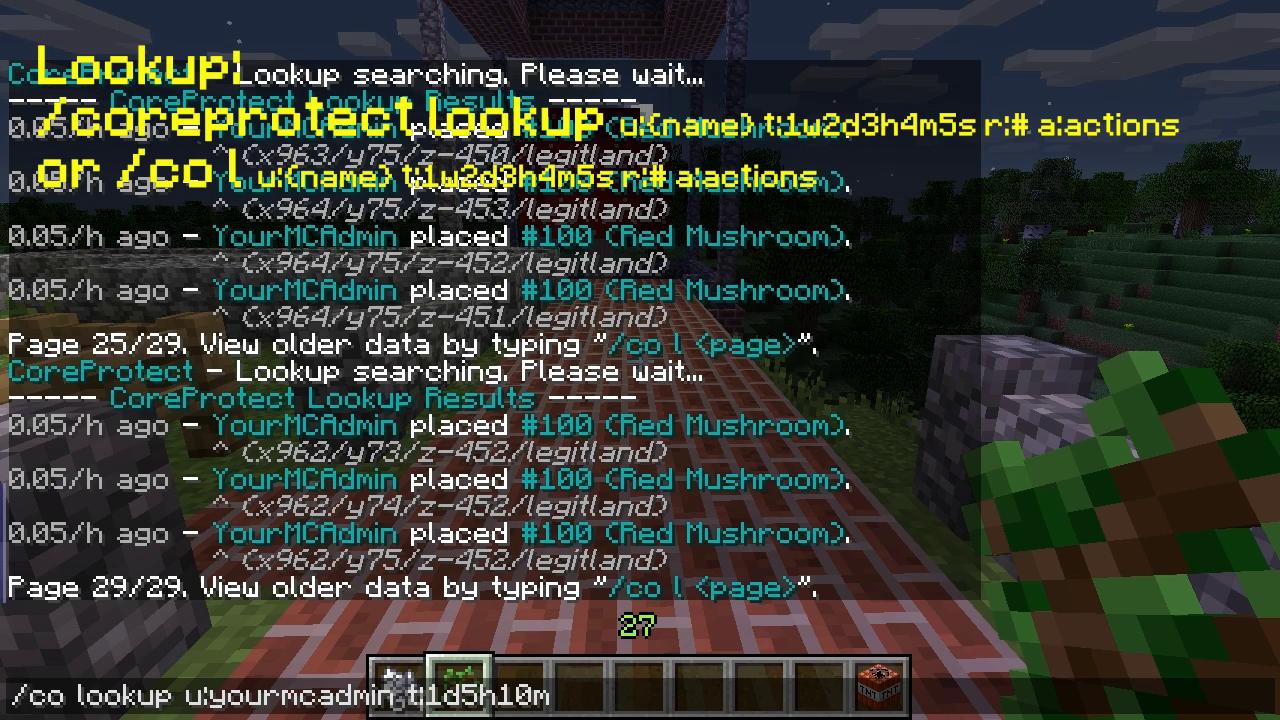
type("6s")
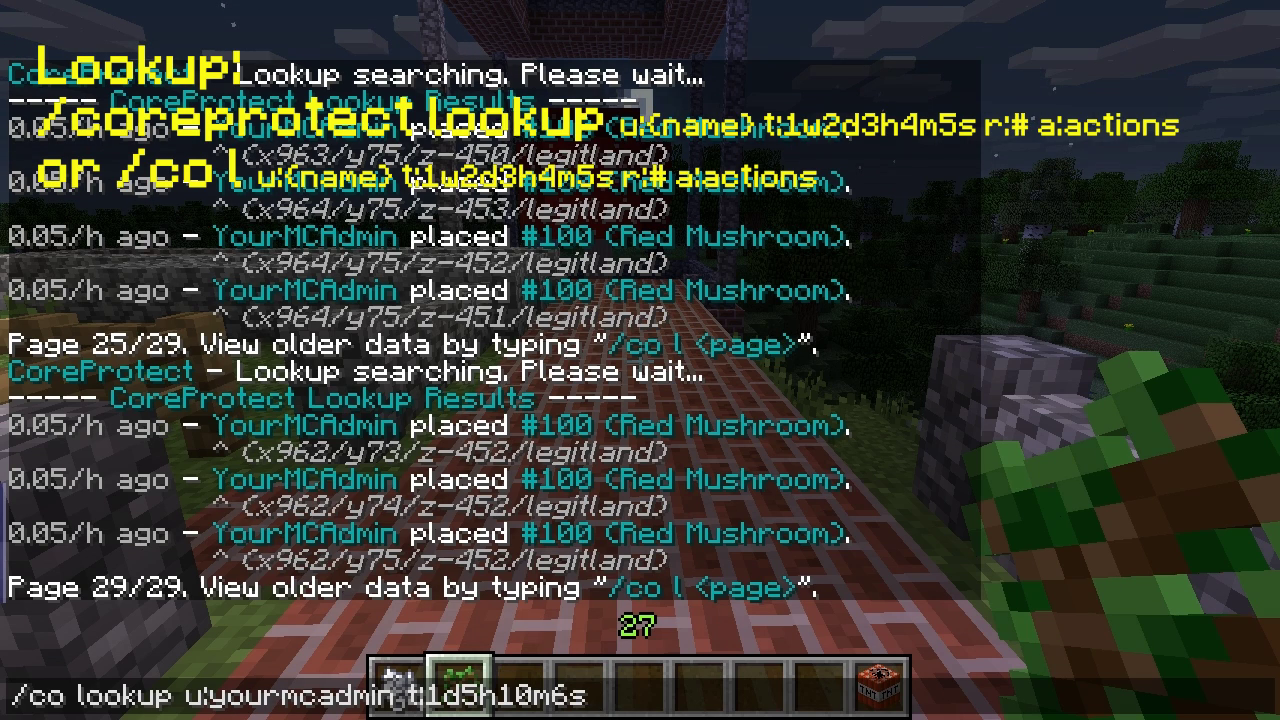
key("Return")
Show page 152 of the longer time span's lookup results with /co l 152.
key("t")
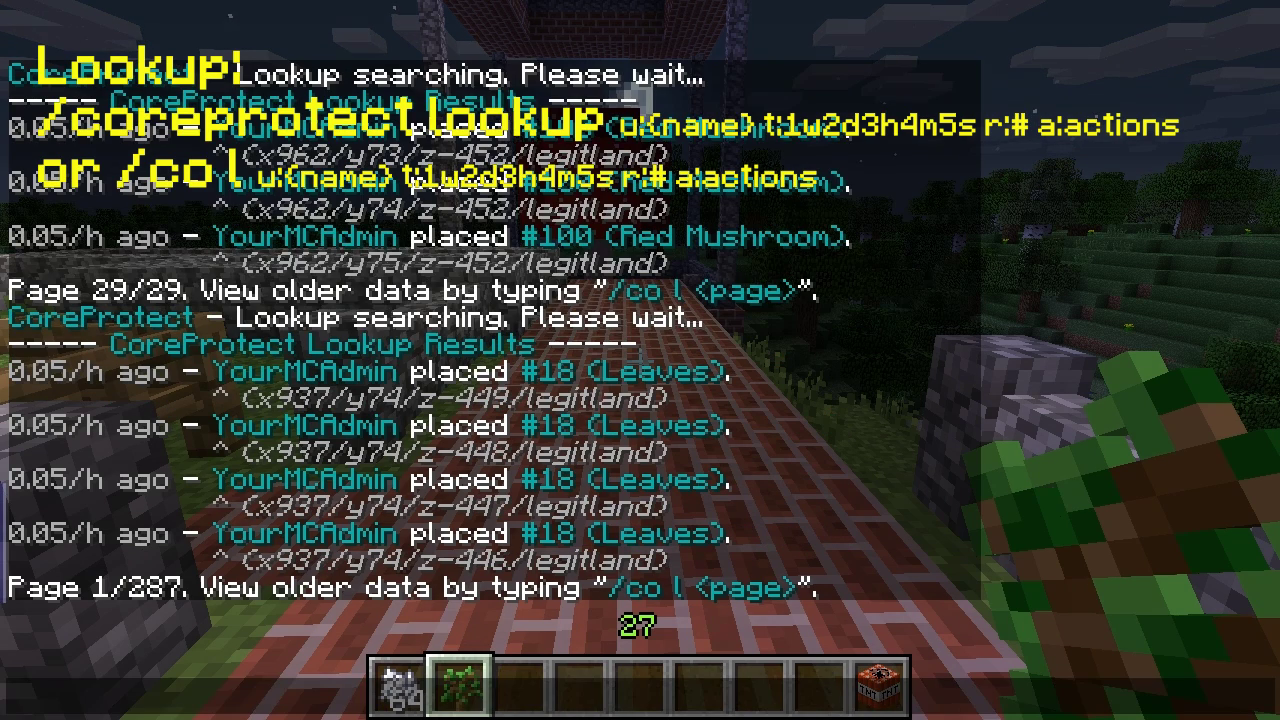
type("/pc")
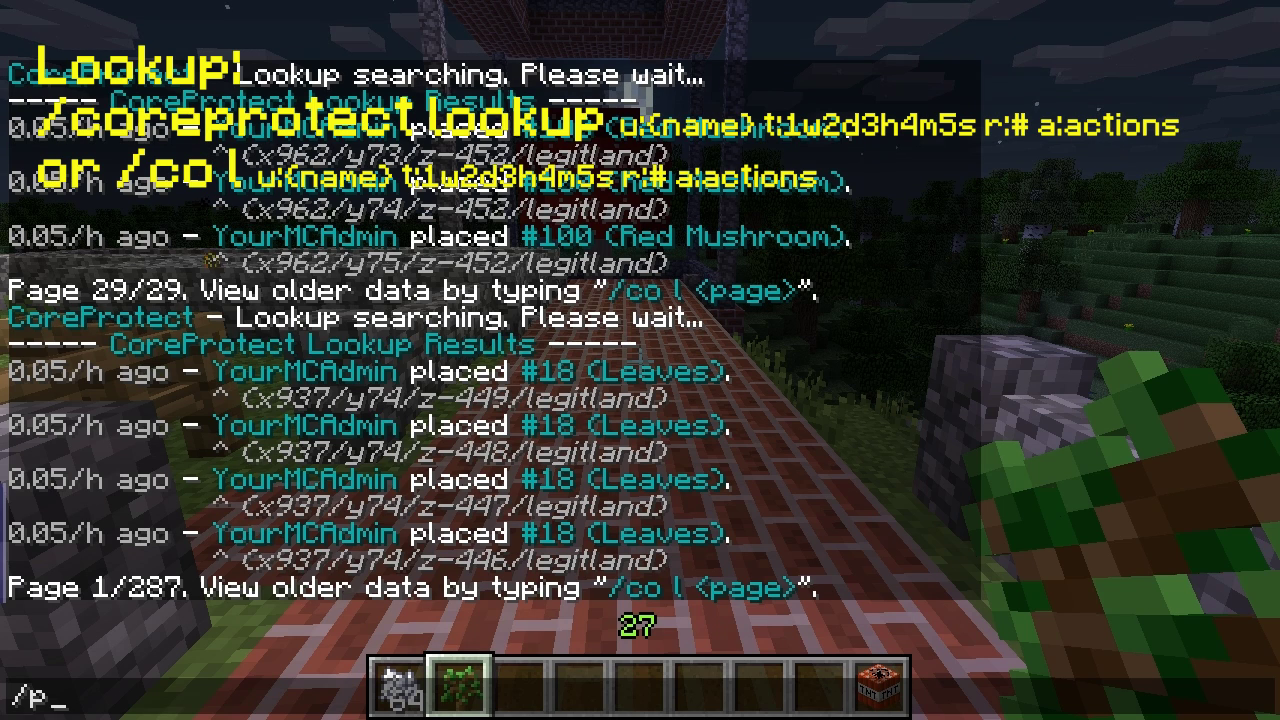
key("BackSpace")
key("BackSpace")
type("col")
key("BackSpace")
type("l ")
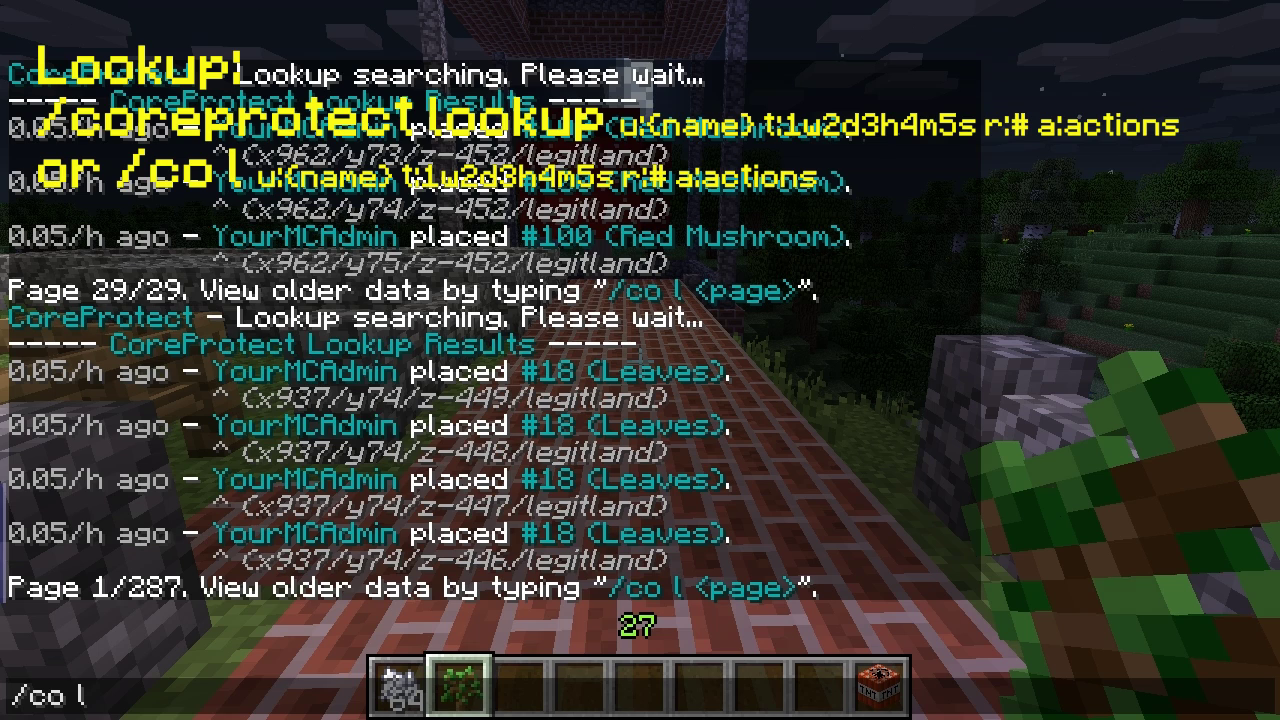
type("152")
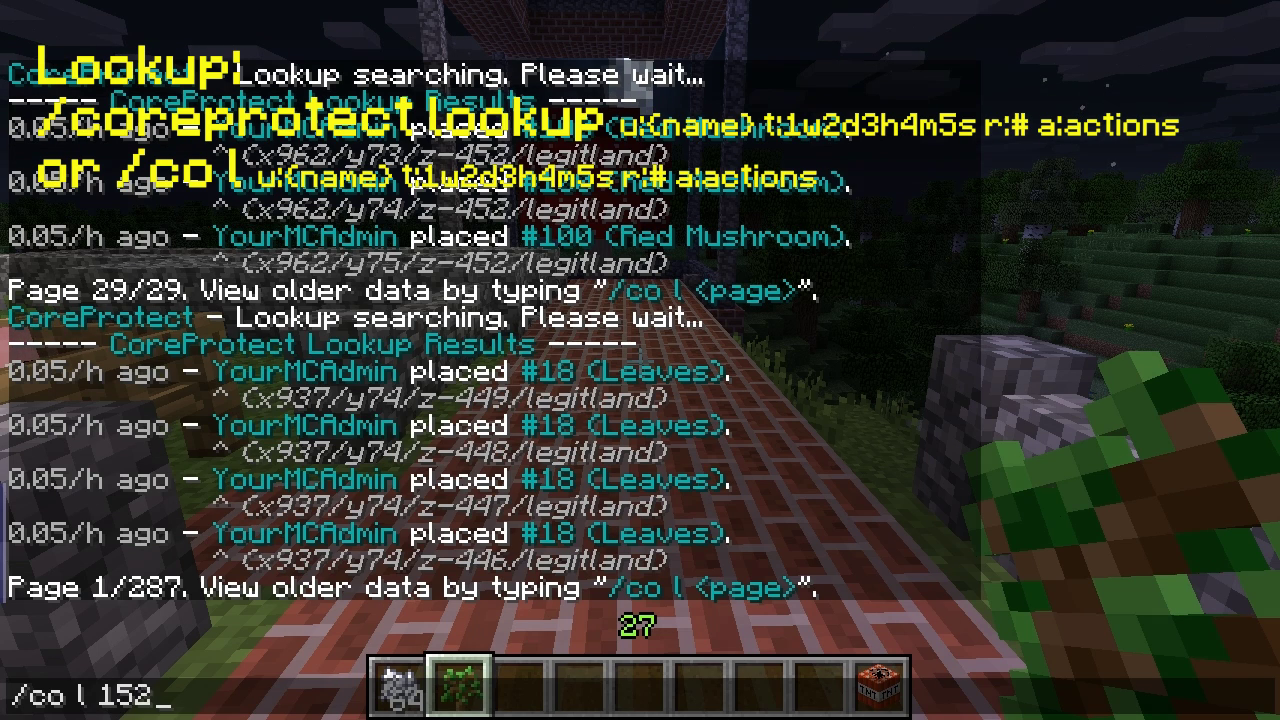
key("Return")
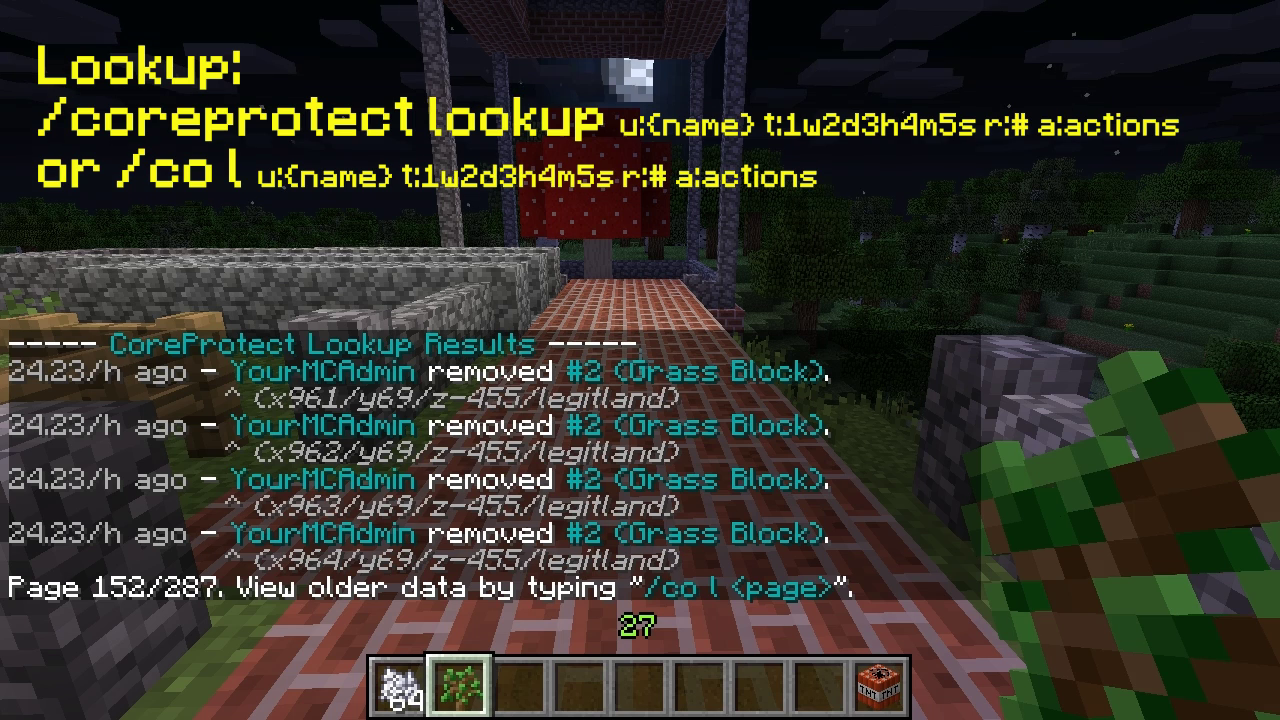
Set the world time to day with the command /day.
key("t")
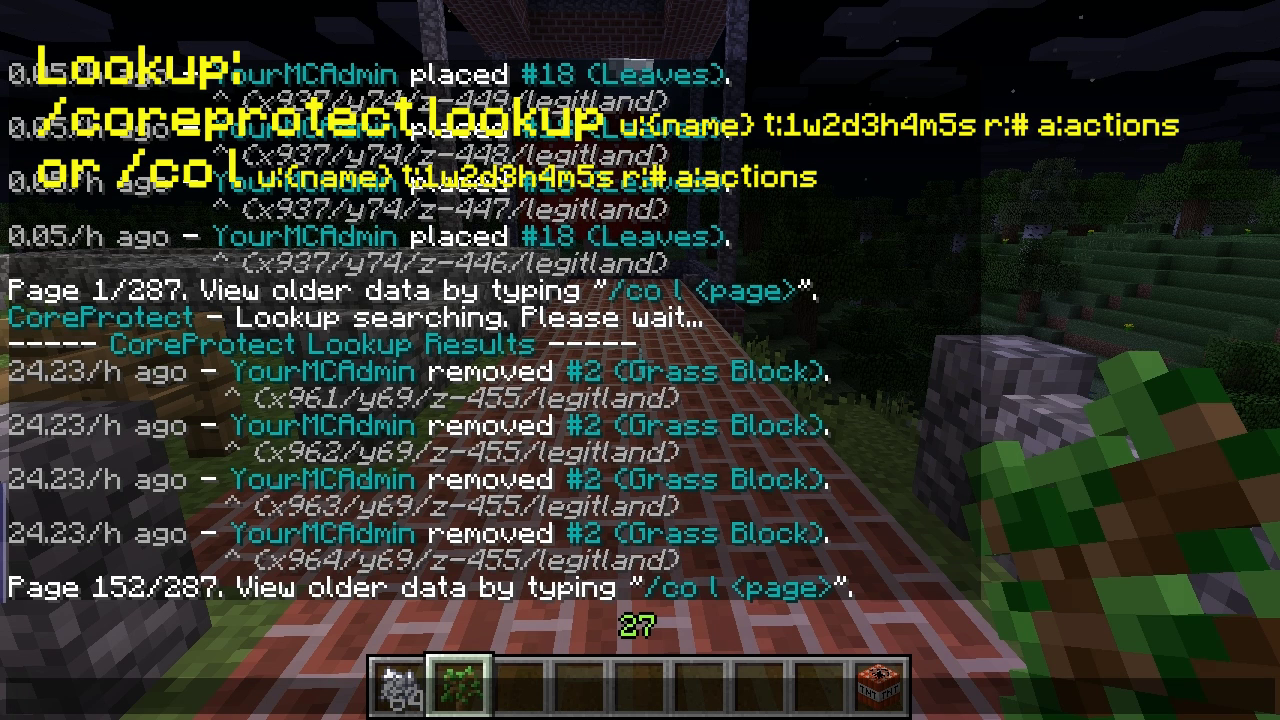
key("Escape")
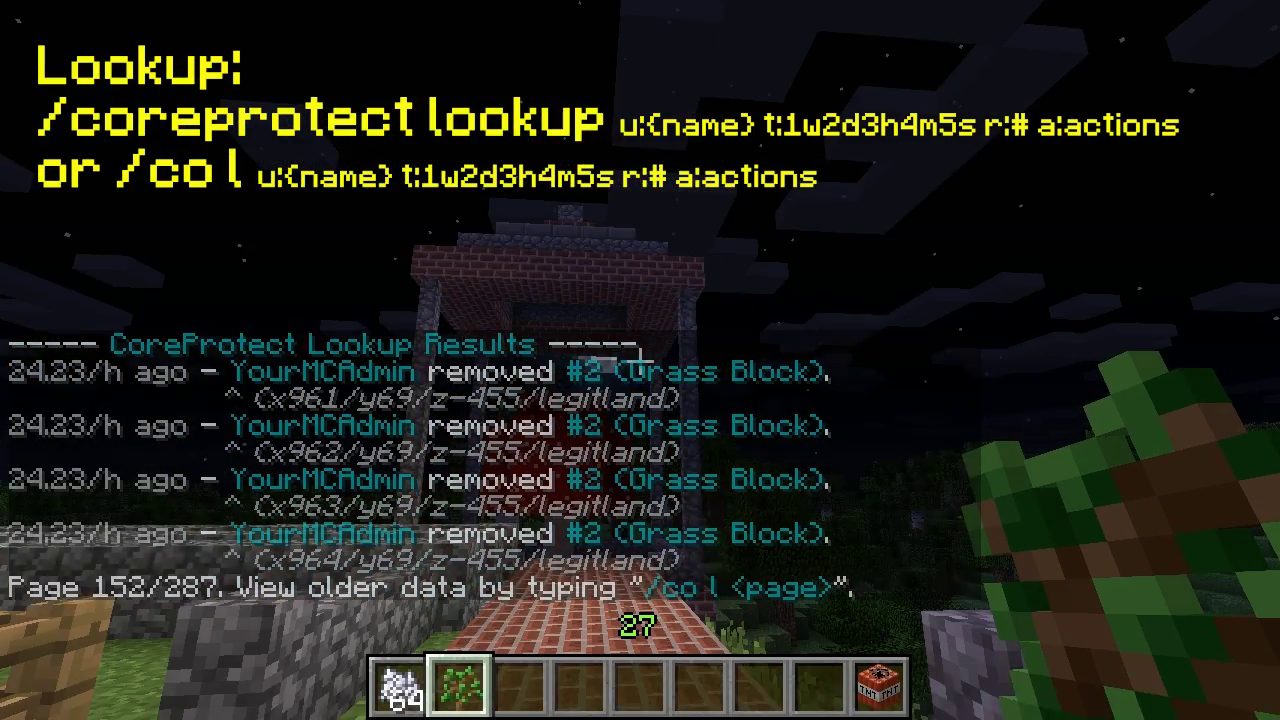
type("t/day")
key("Return")
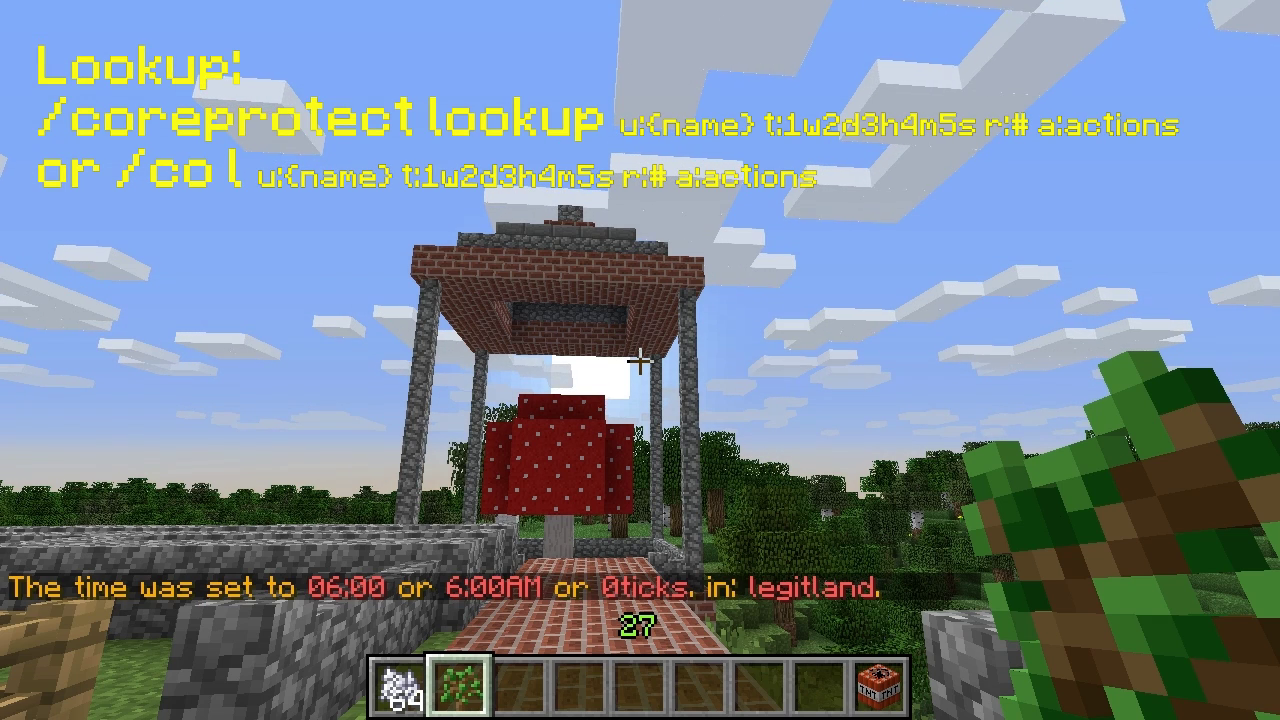
Begin entering another /co lookup command in the chat.
key("slash")
type("co lookup")
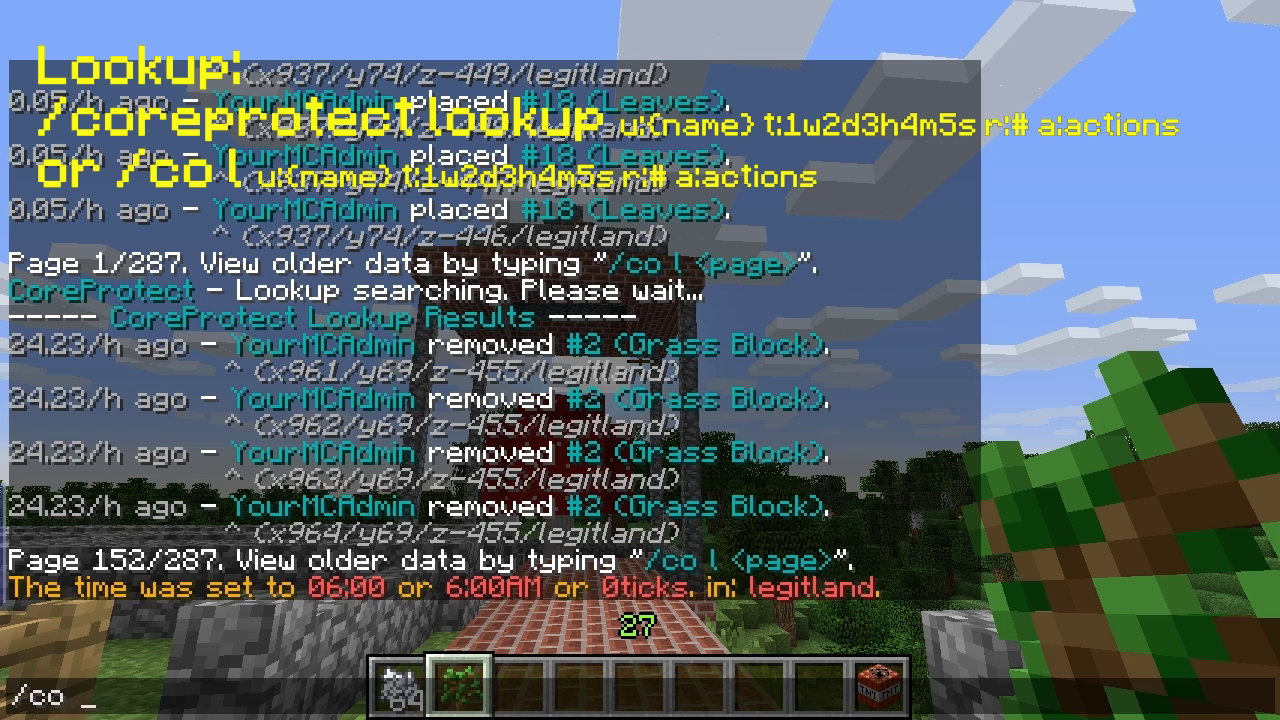